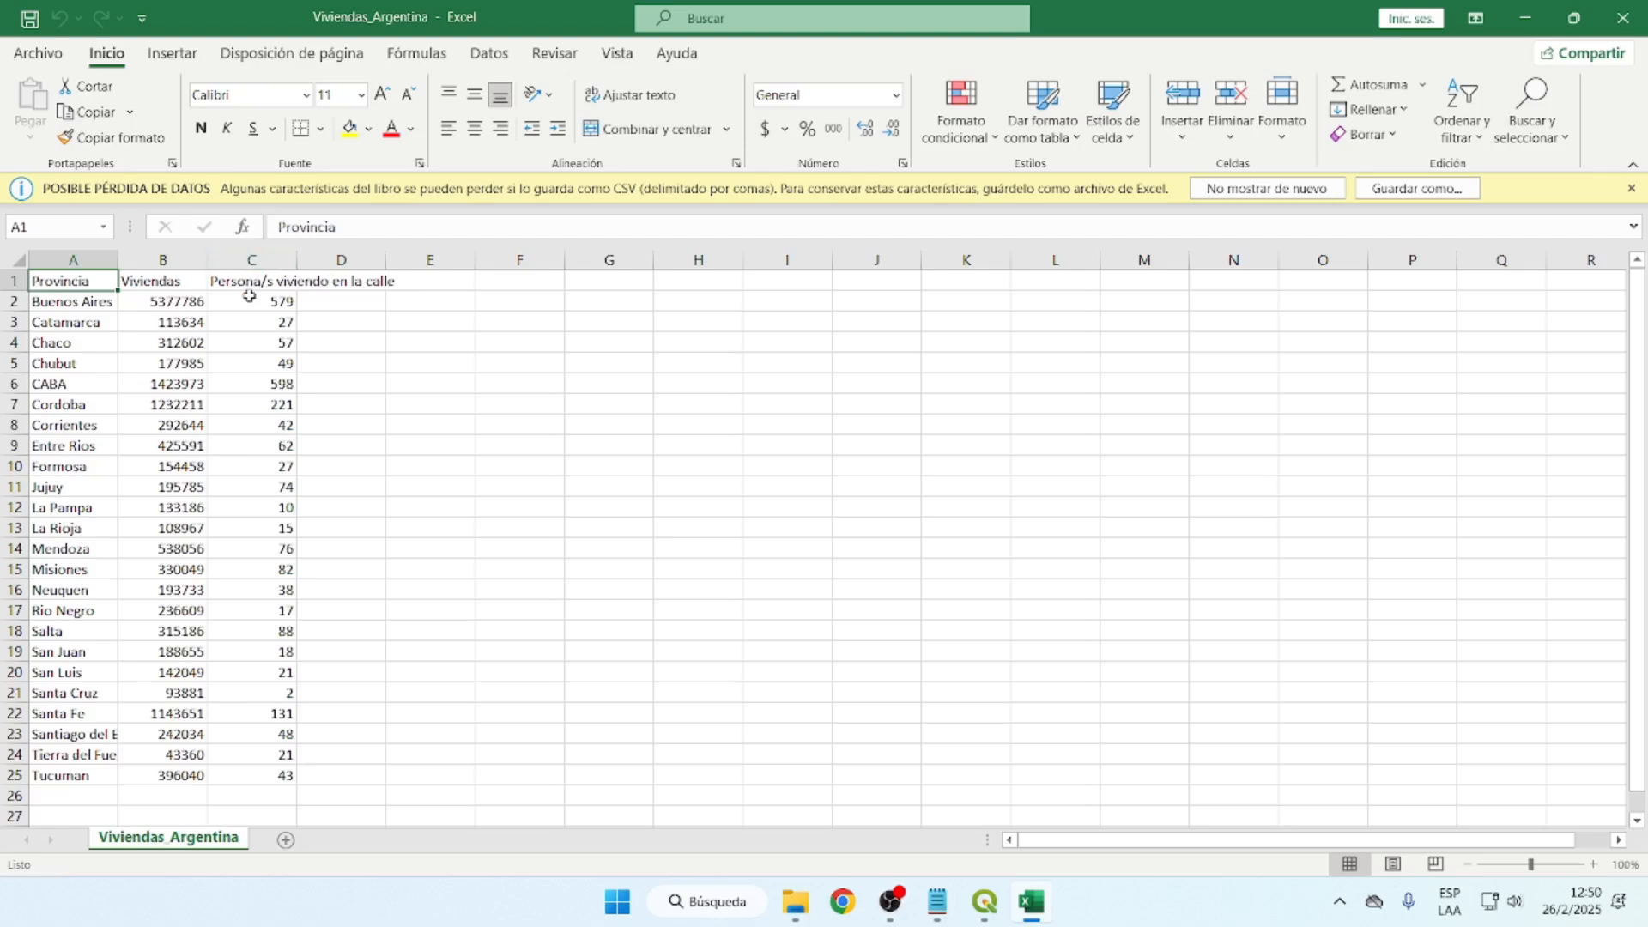
Close the spreadsheet, put away the UnionTablas folder window, and switch to QGIS
click(1622, 17)
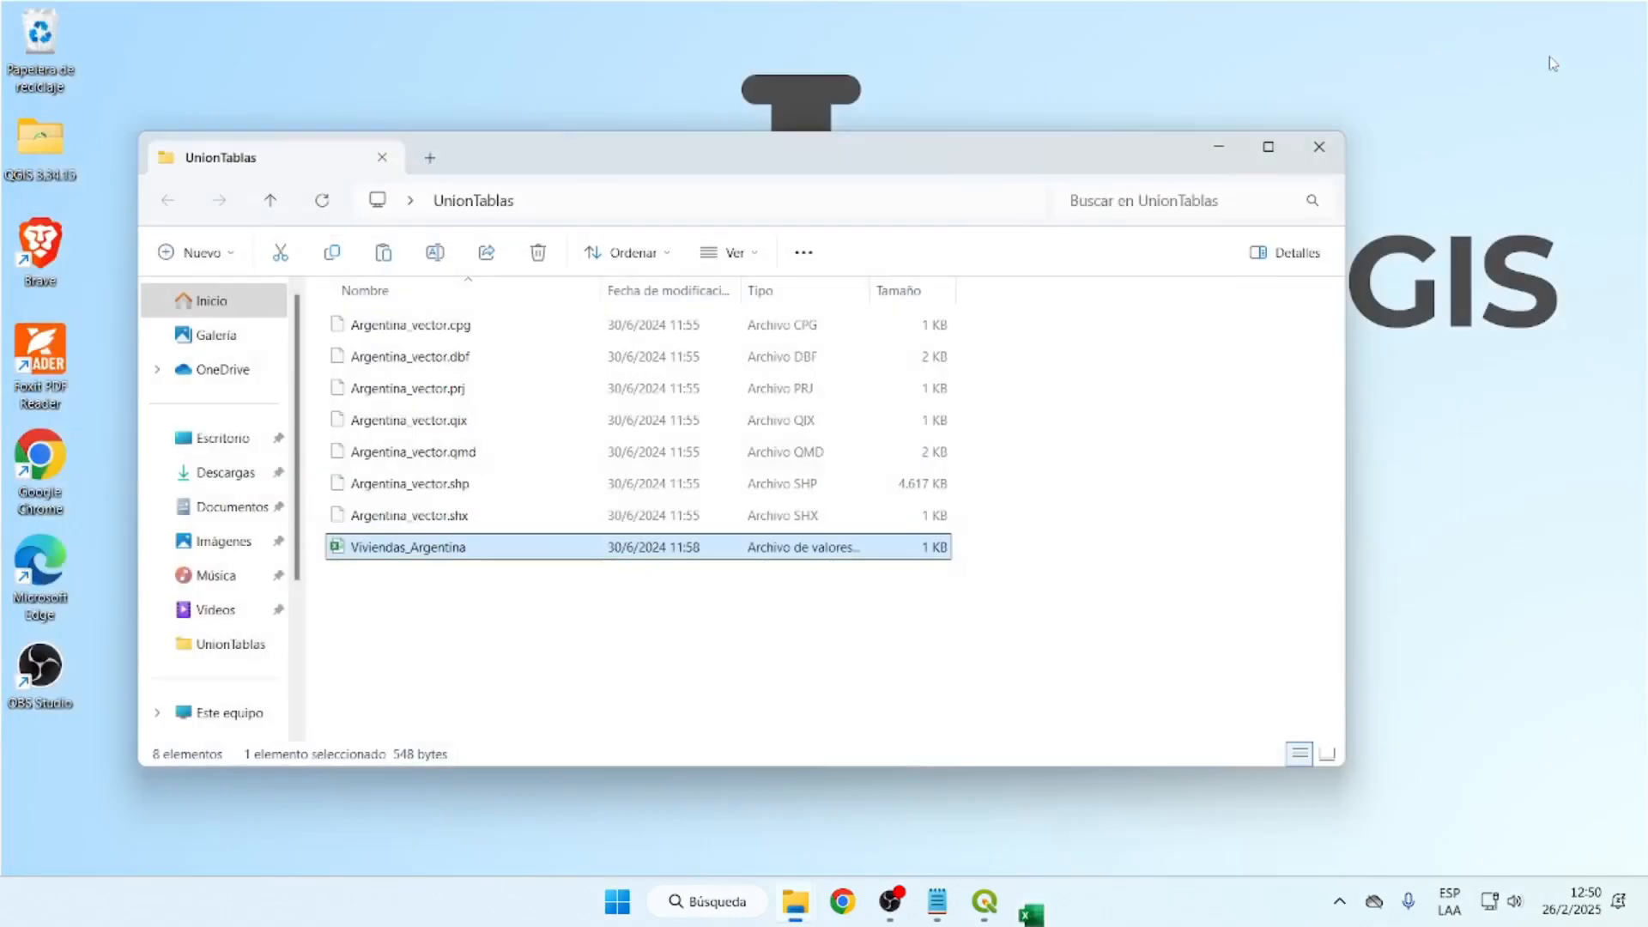
click(765, 632)
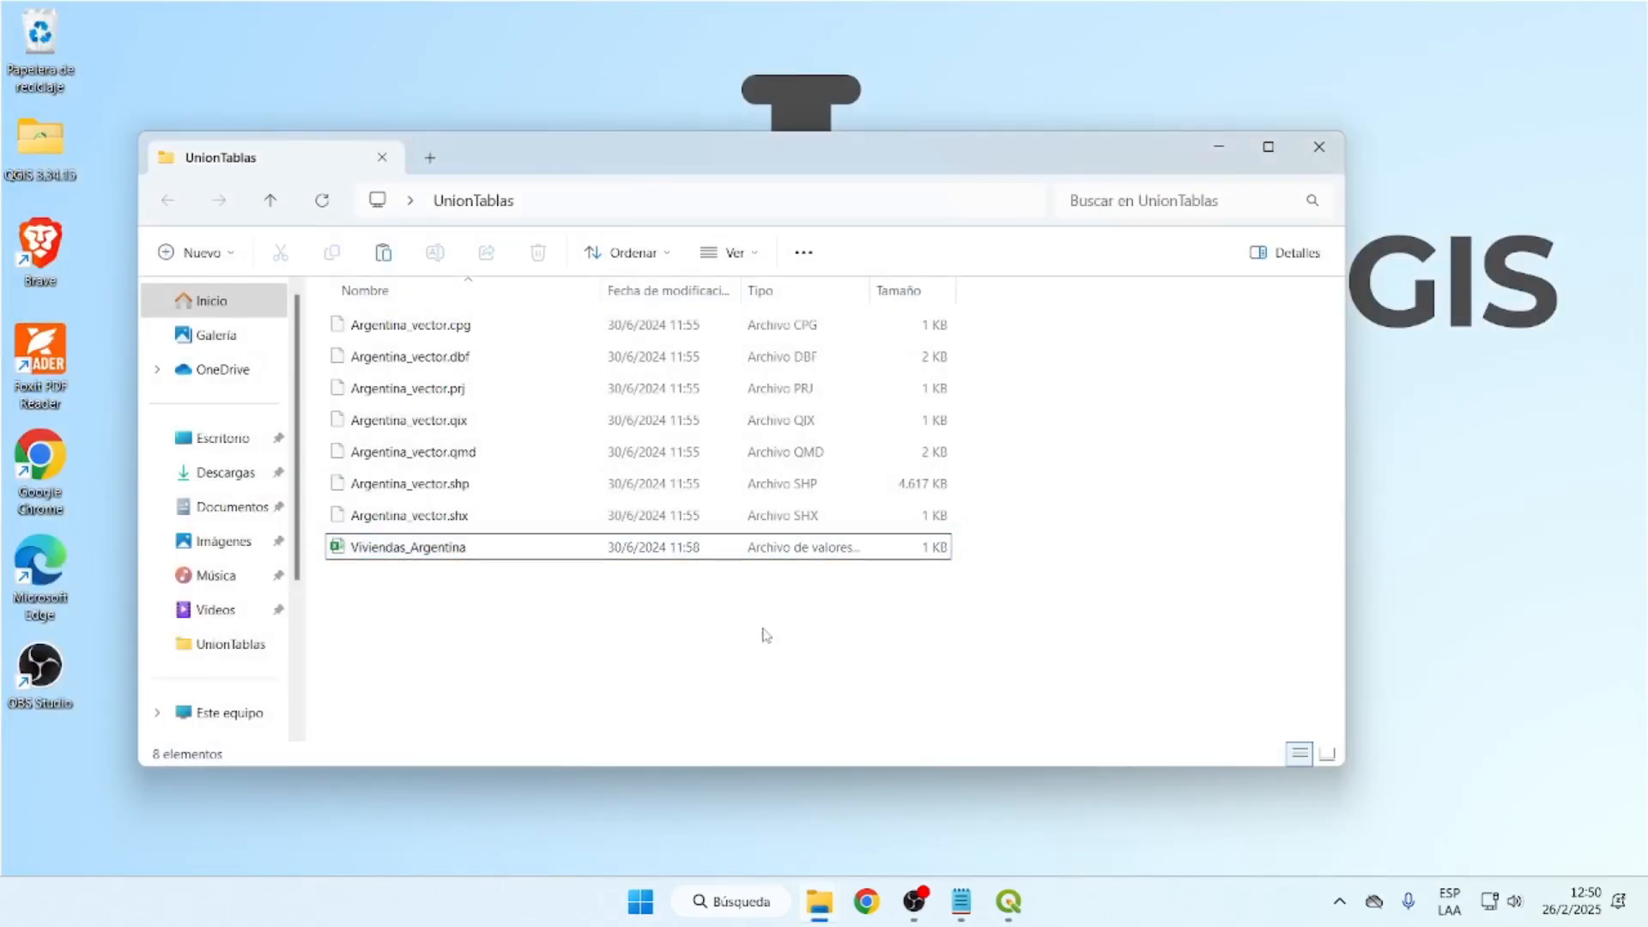
click(1219, 147)
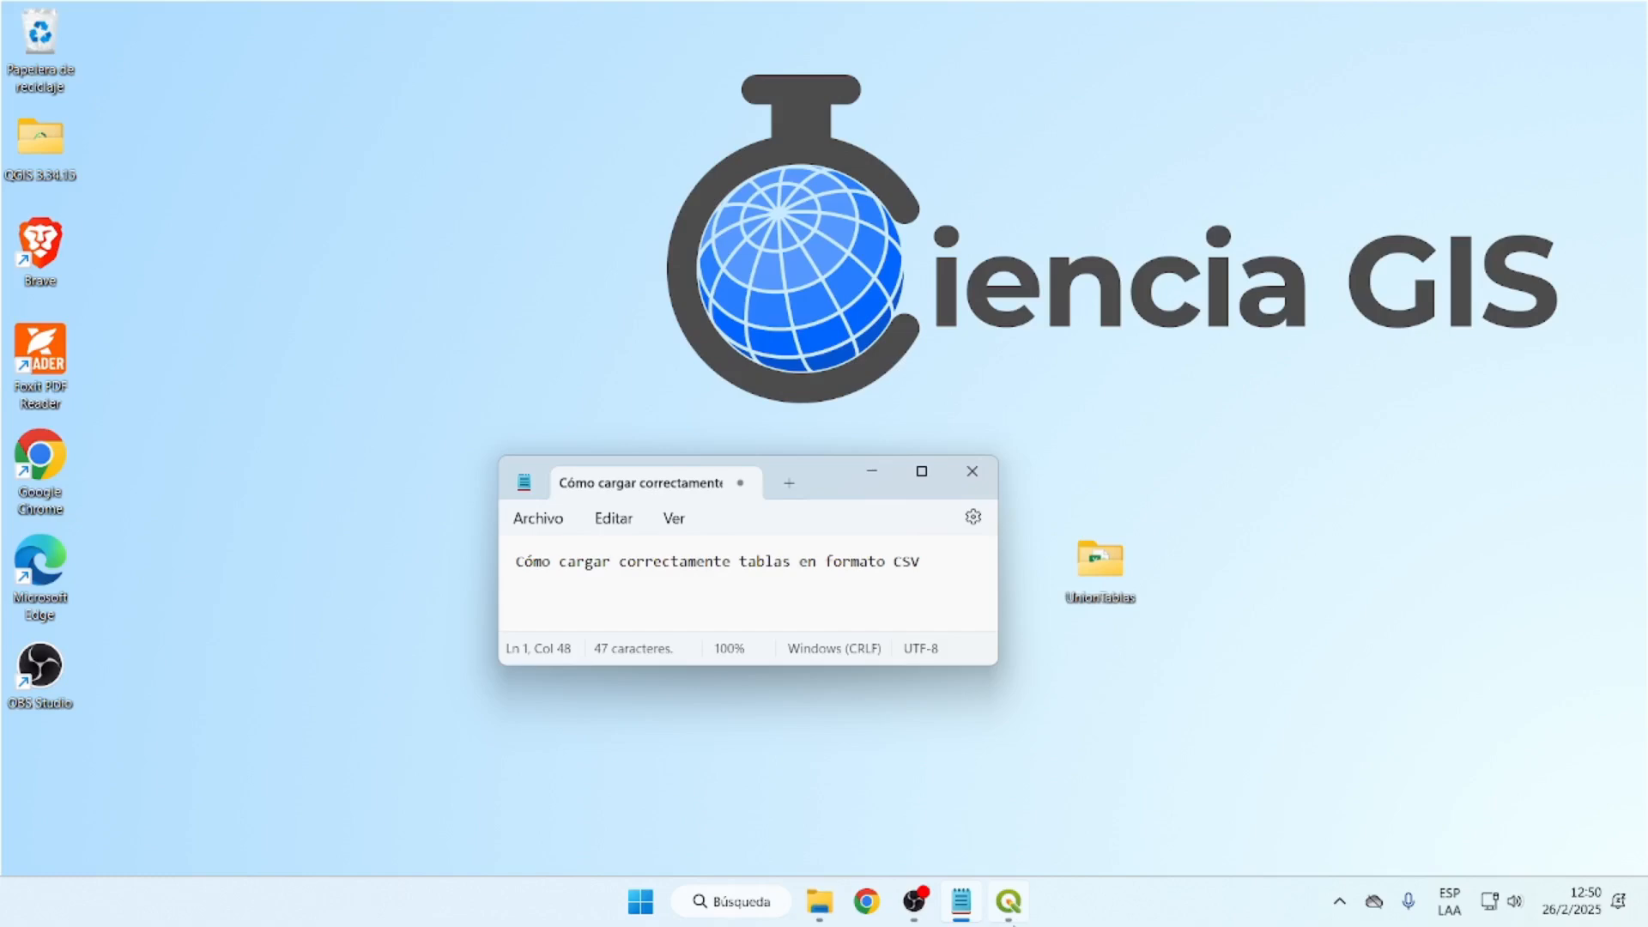
click(1008, 901)
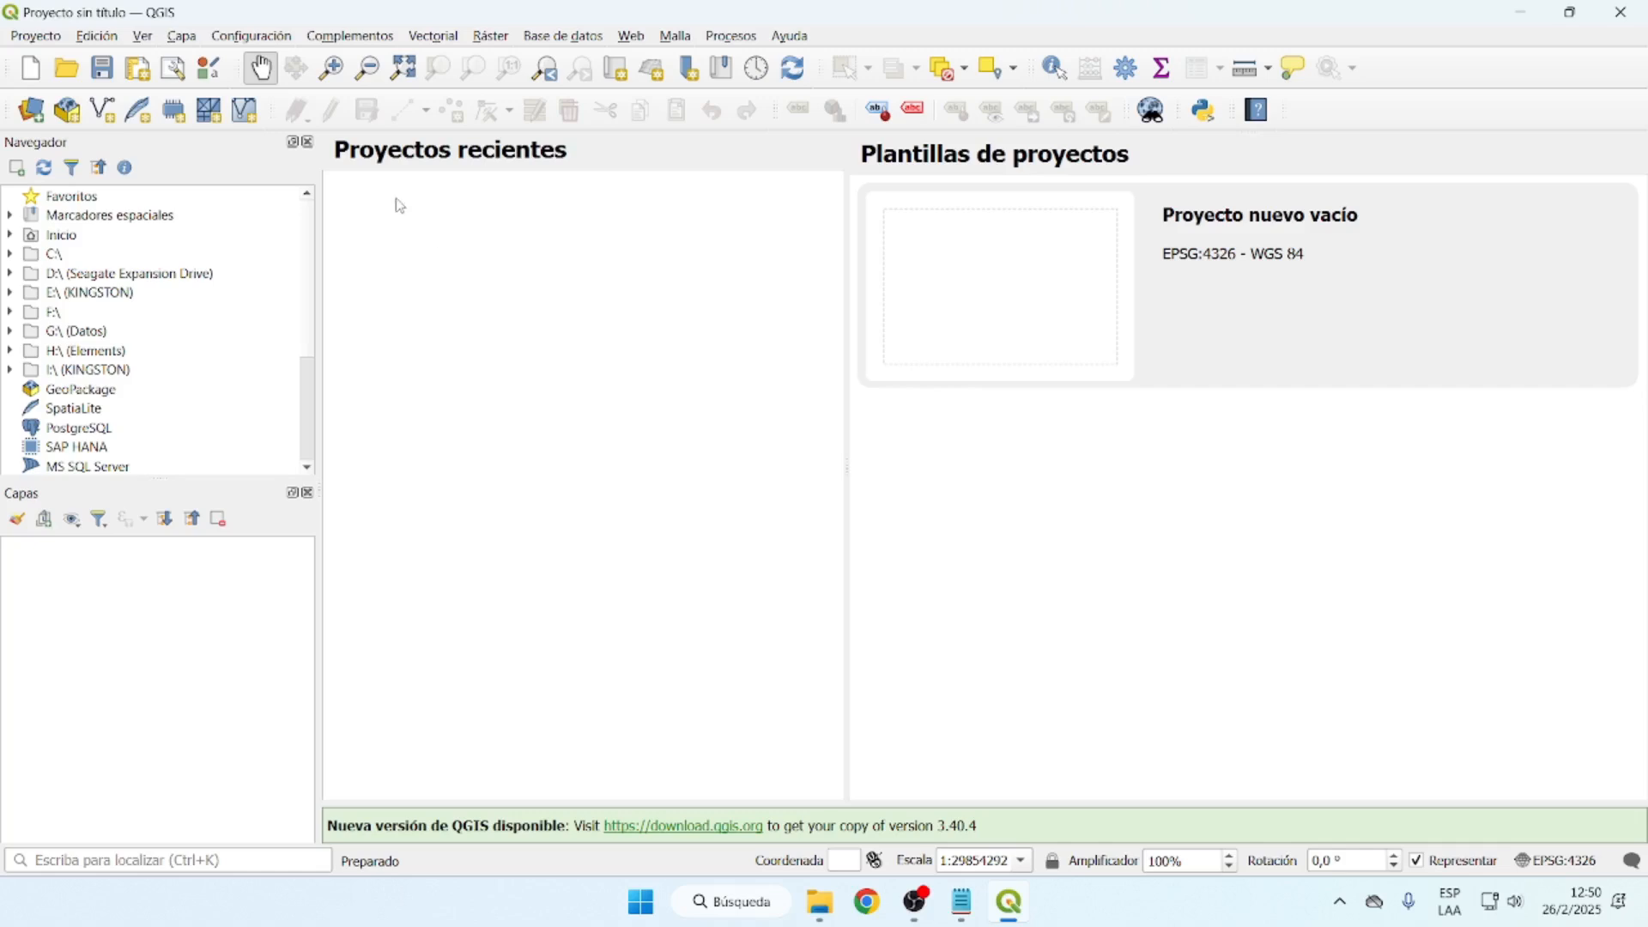
Open the data source manager for delimited text and choose Viviendas_Argentina from the UnionTablas folder as the input file
click(182, 36)
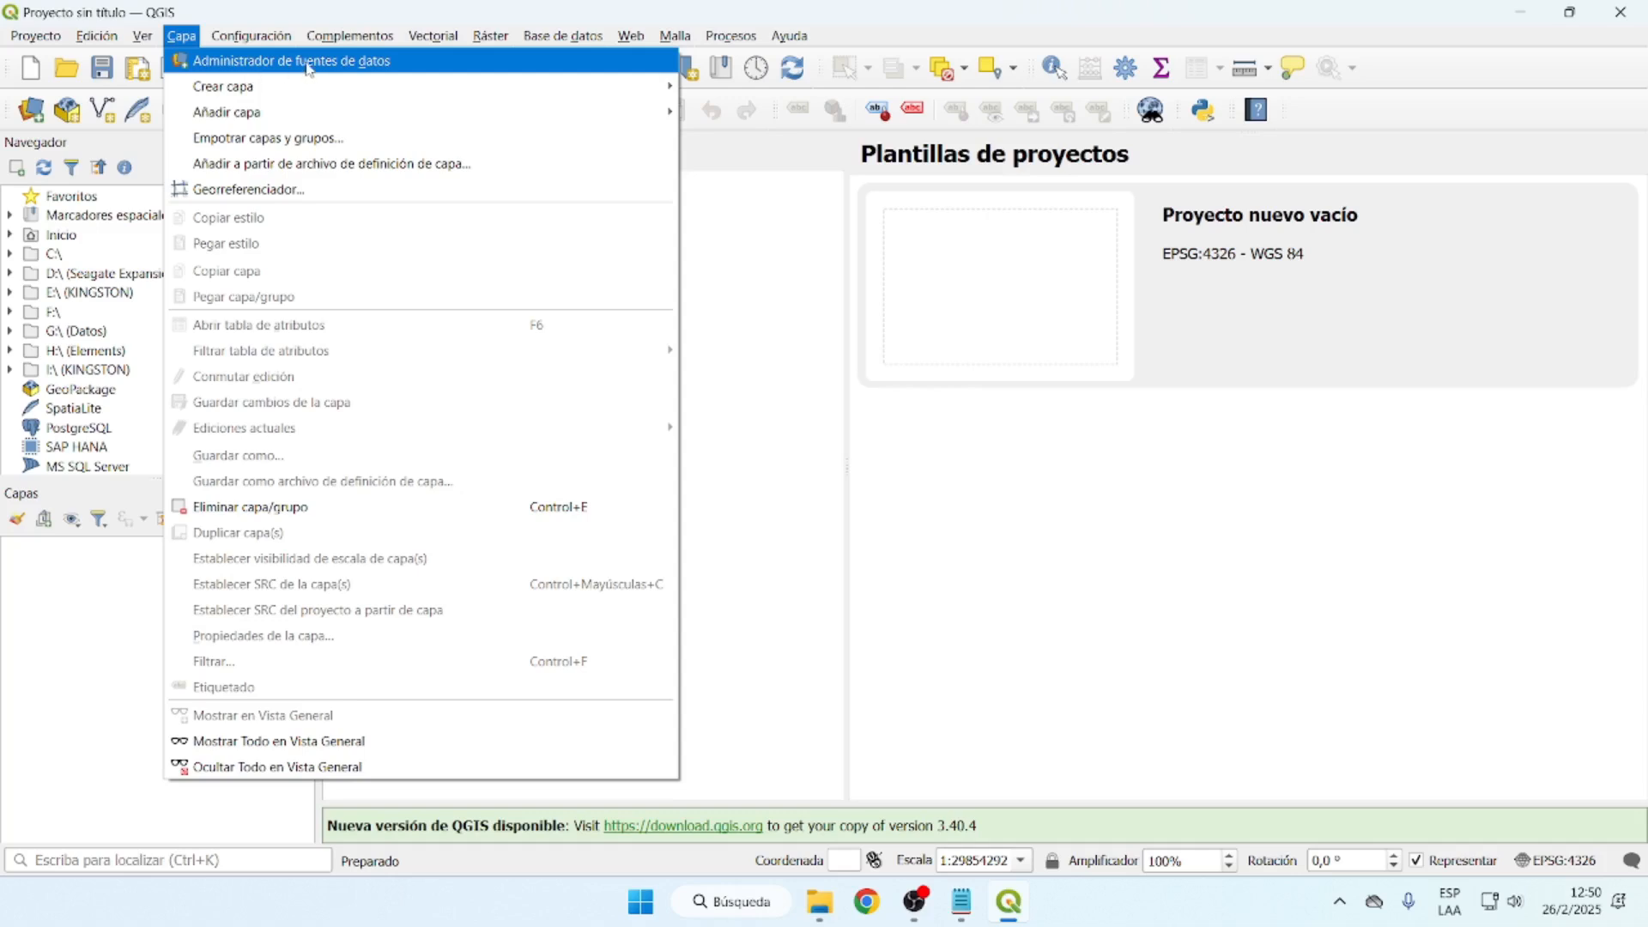
click(783, 244)
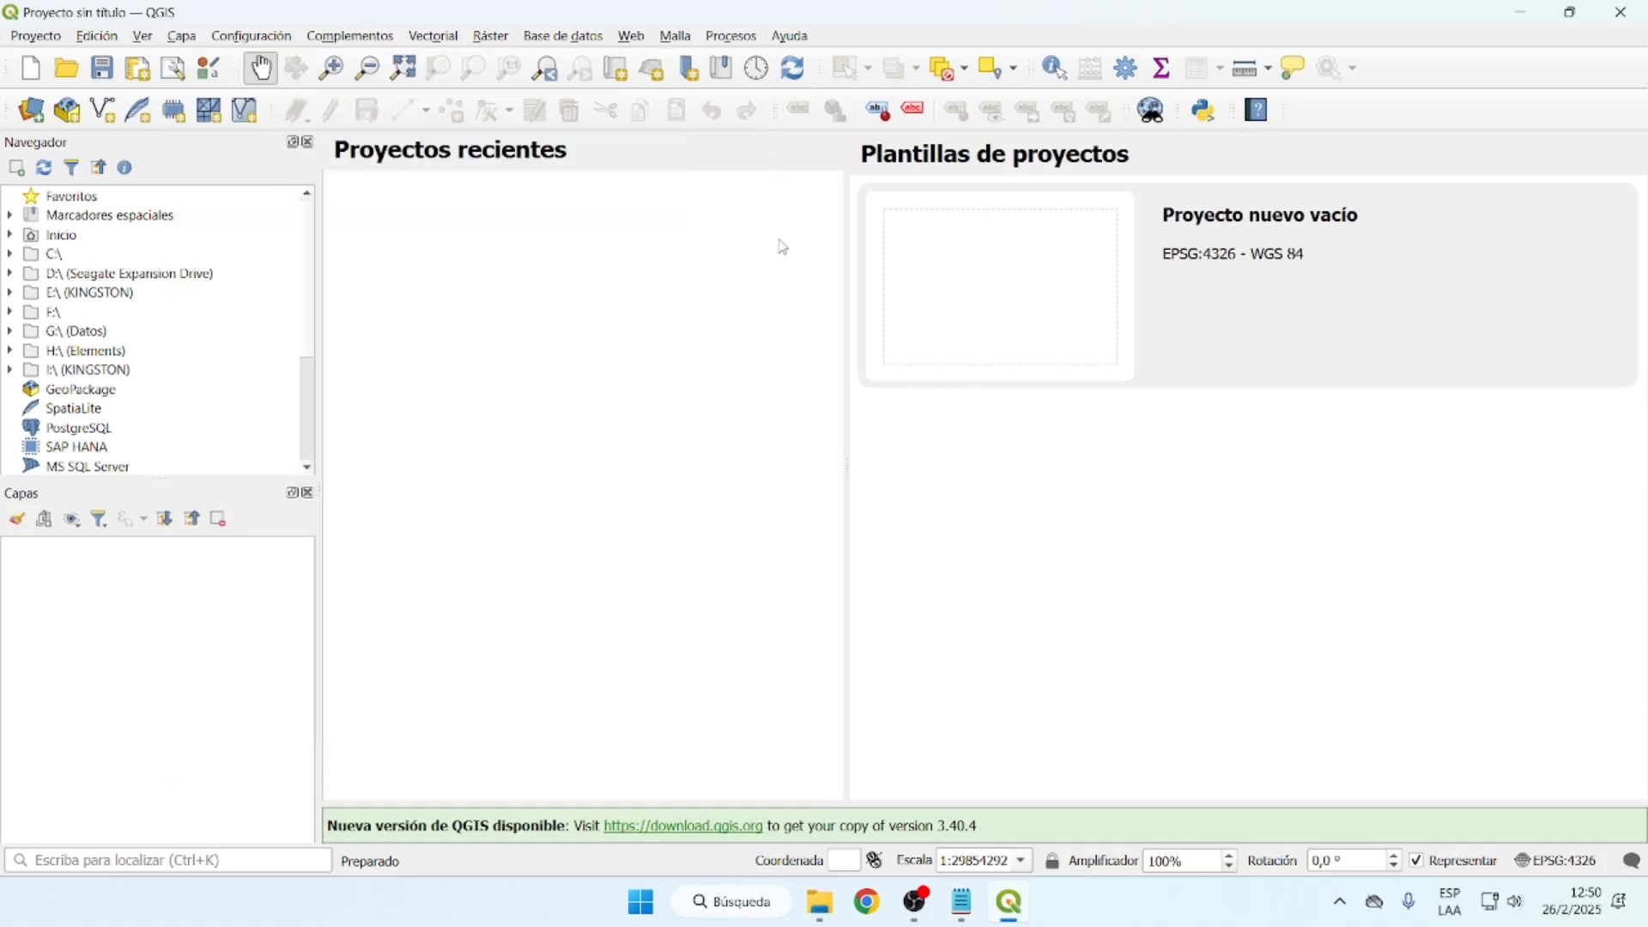
click(38, 120)
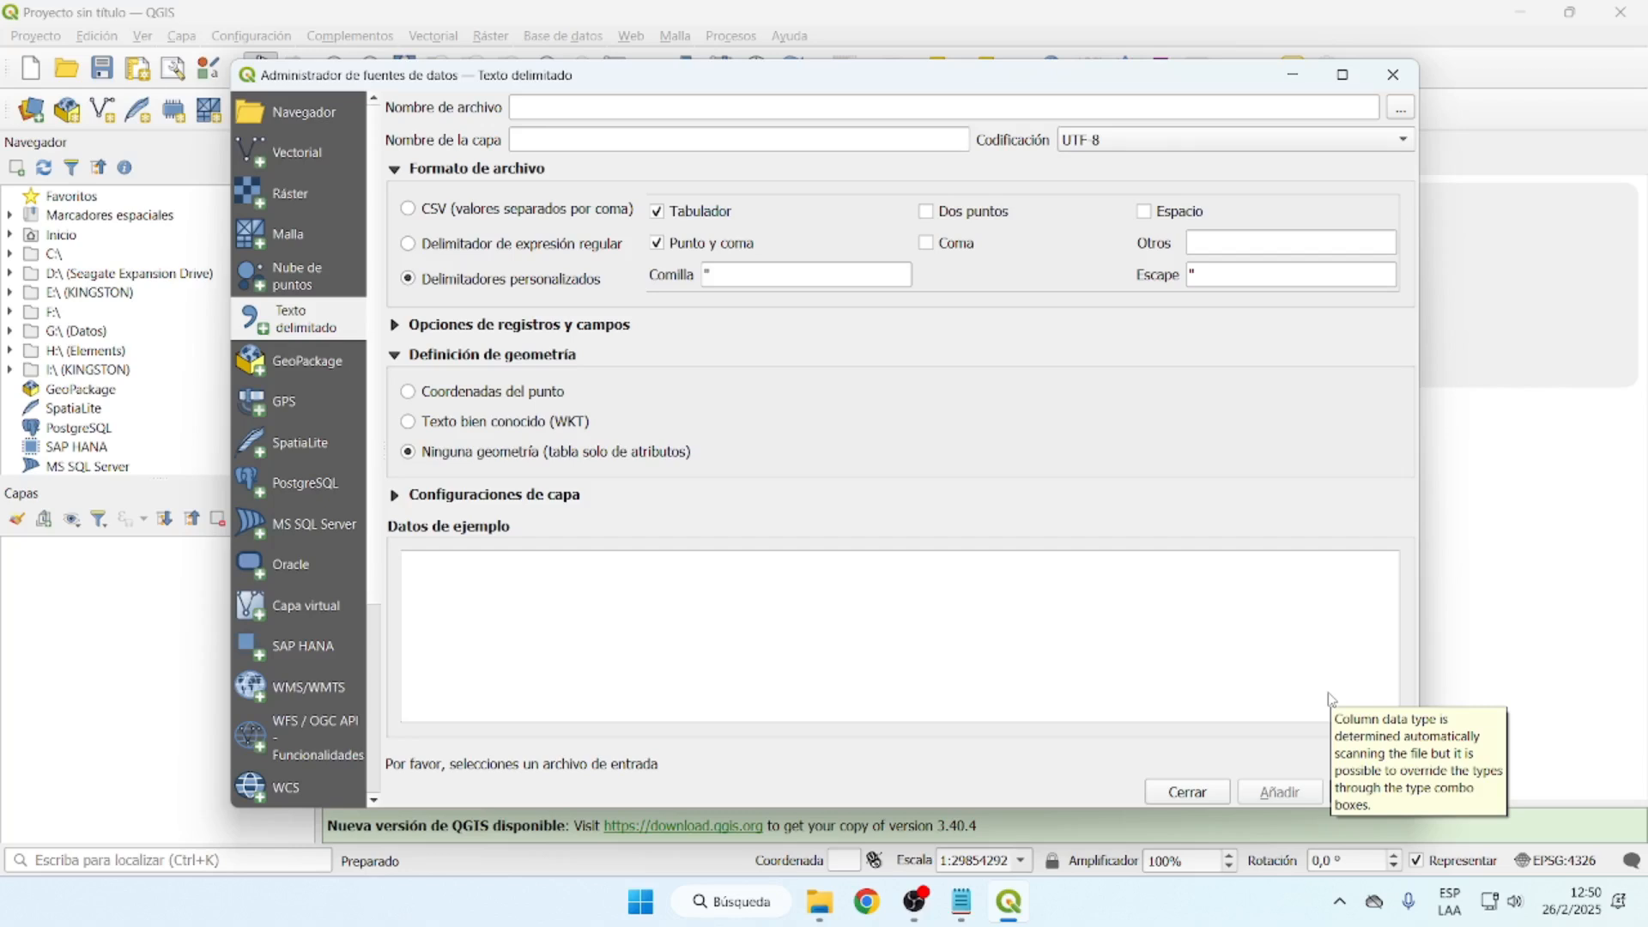
click(1401, 110)
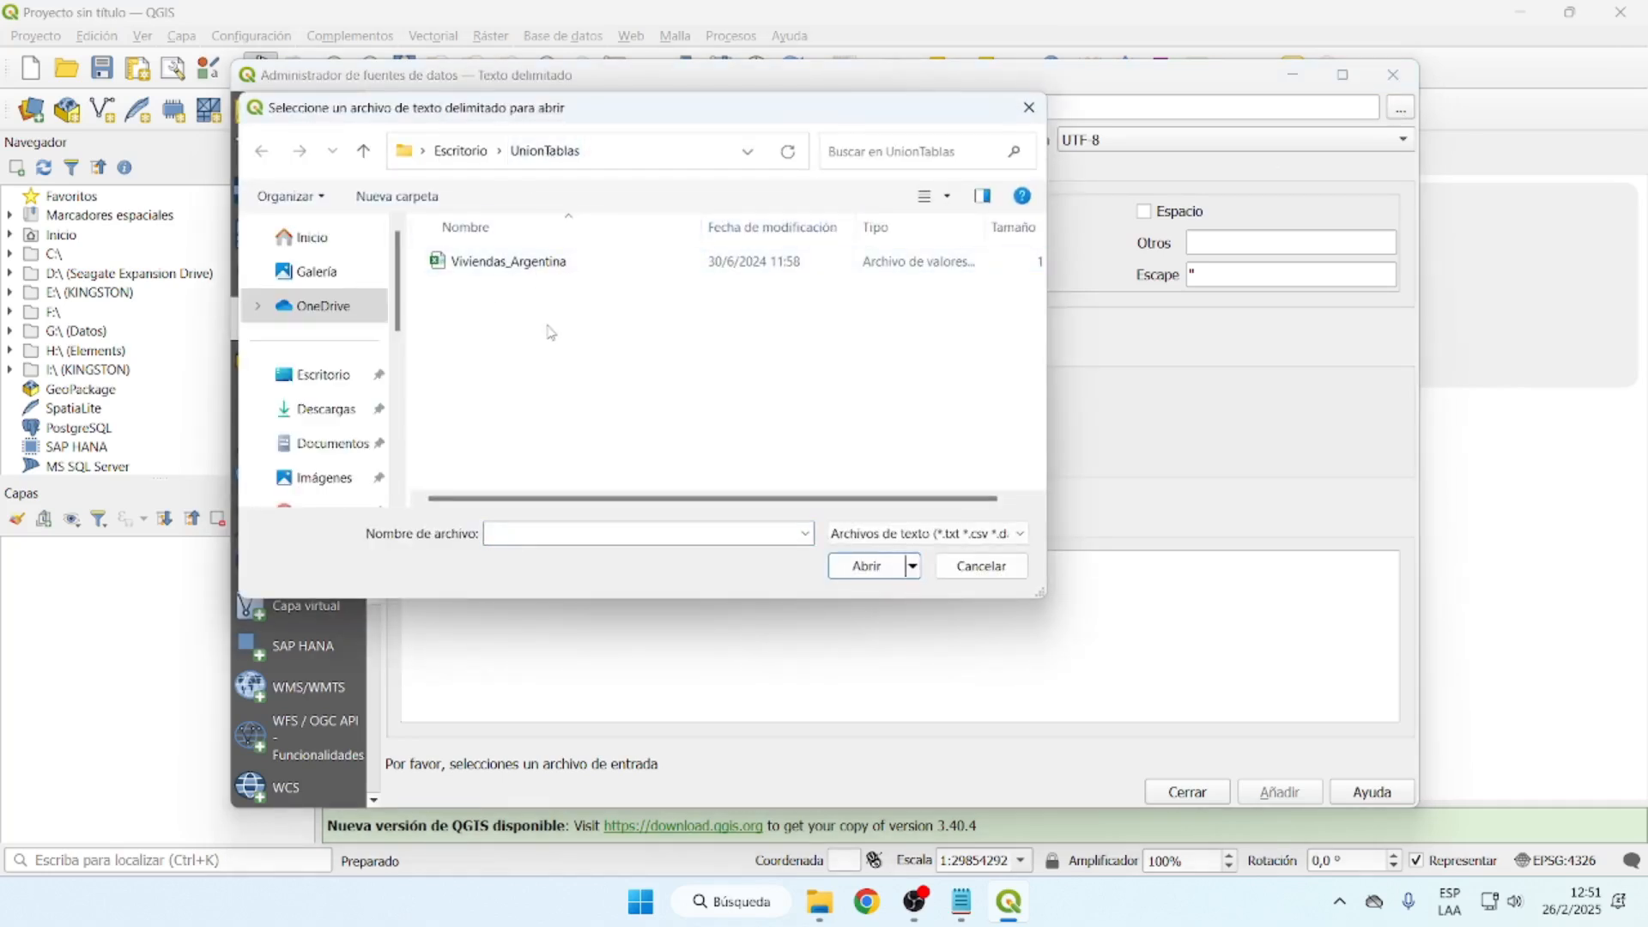
click(544, 264)
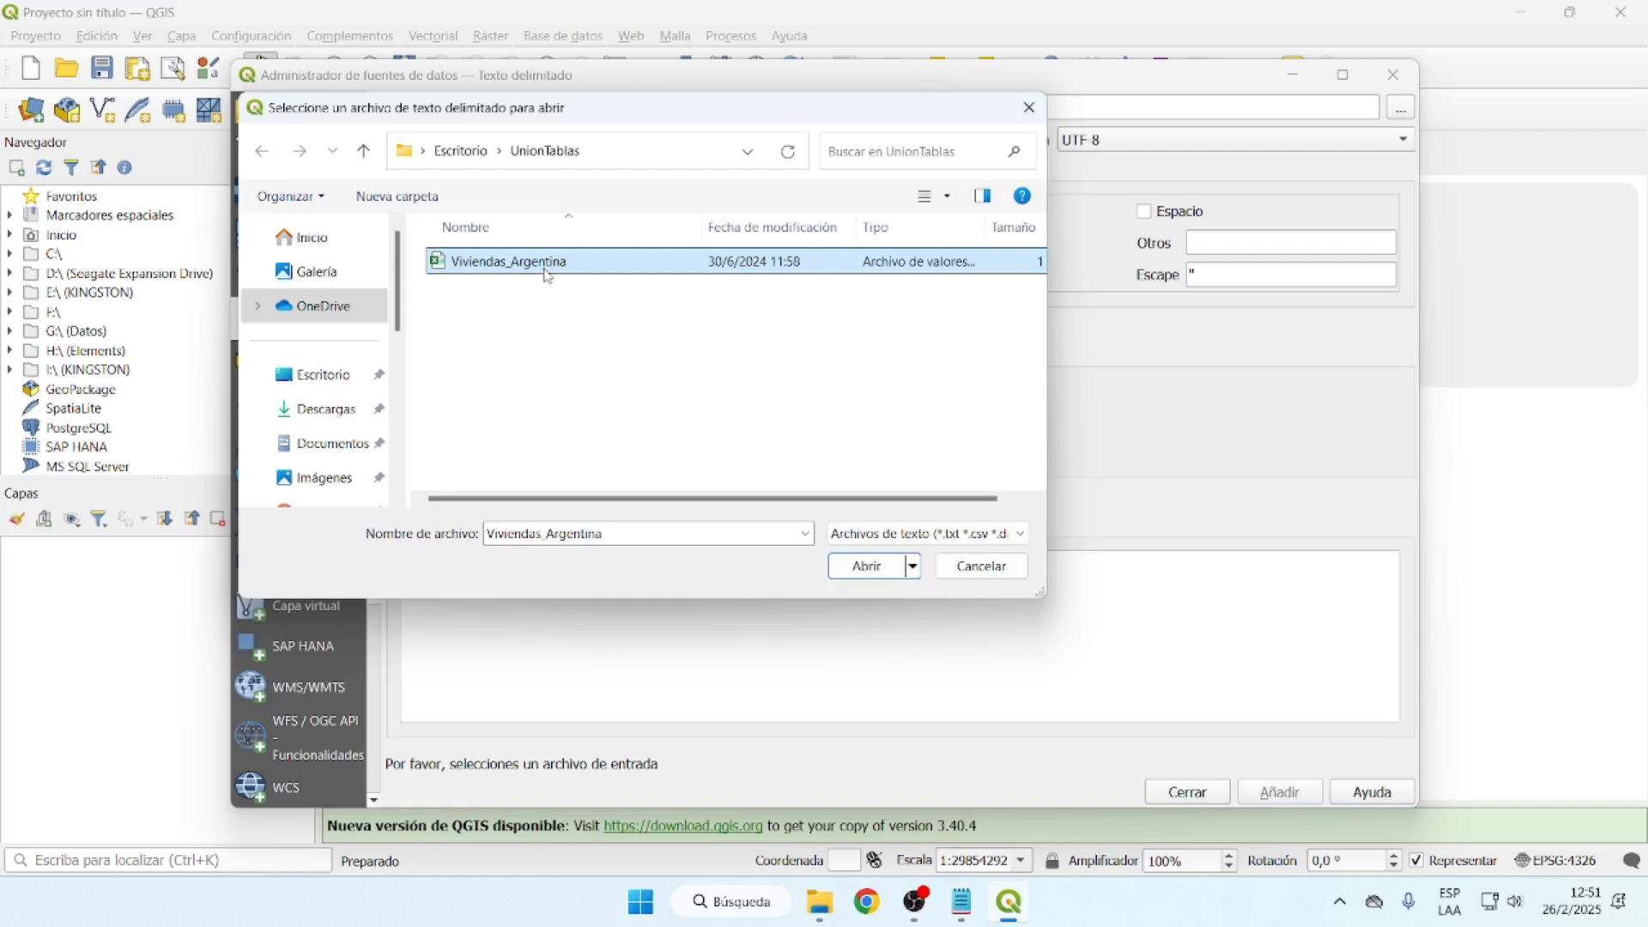
click(867, 567)
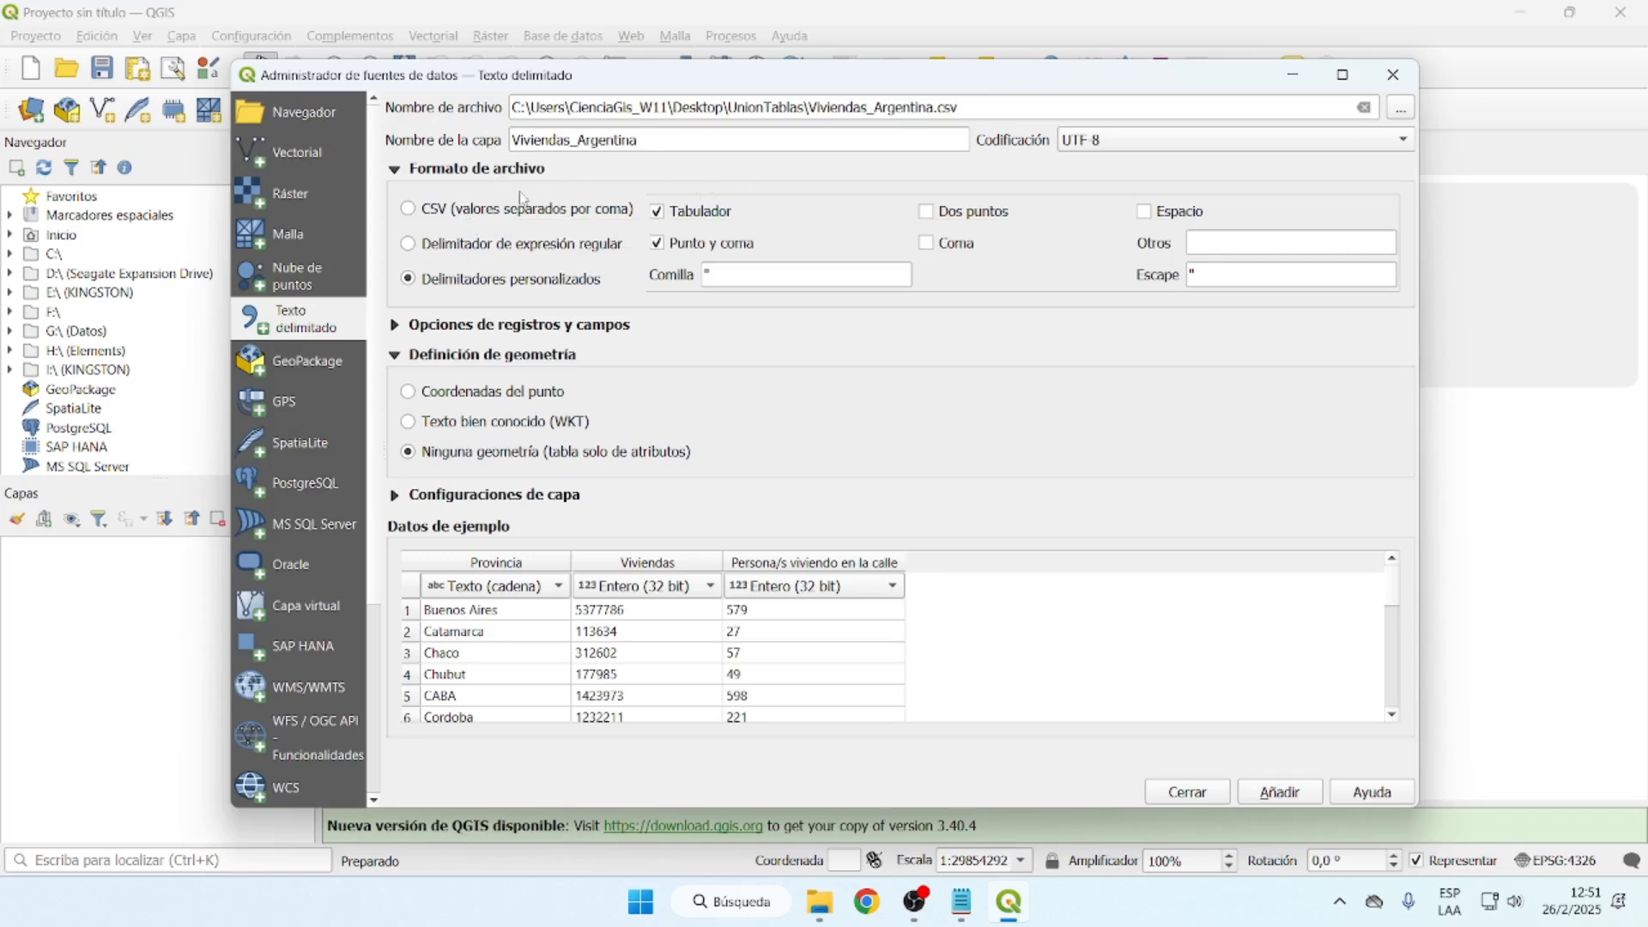
Try the CSV file format, return to custom delimiters, and toggle the semicolon delimiter off and on to compare the sample data
click(485, 210)
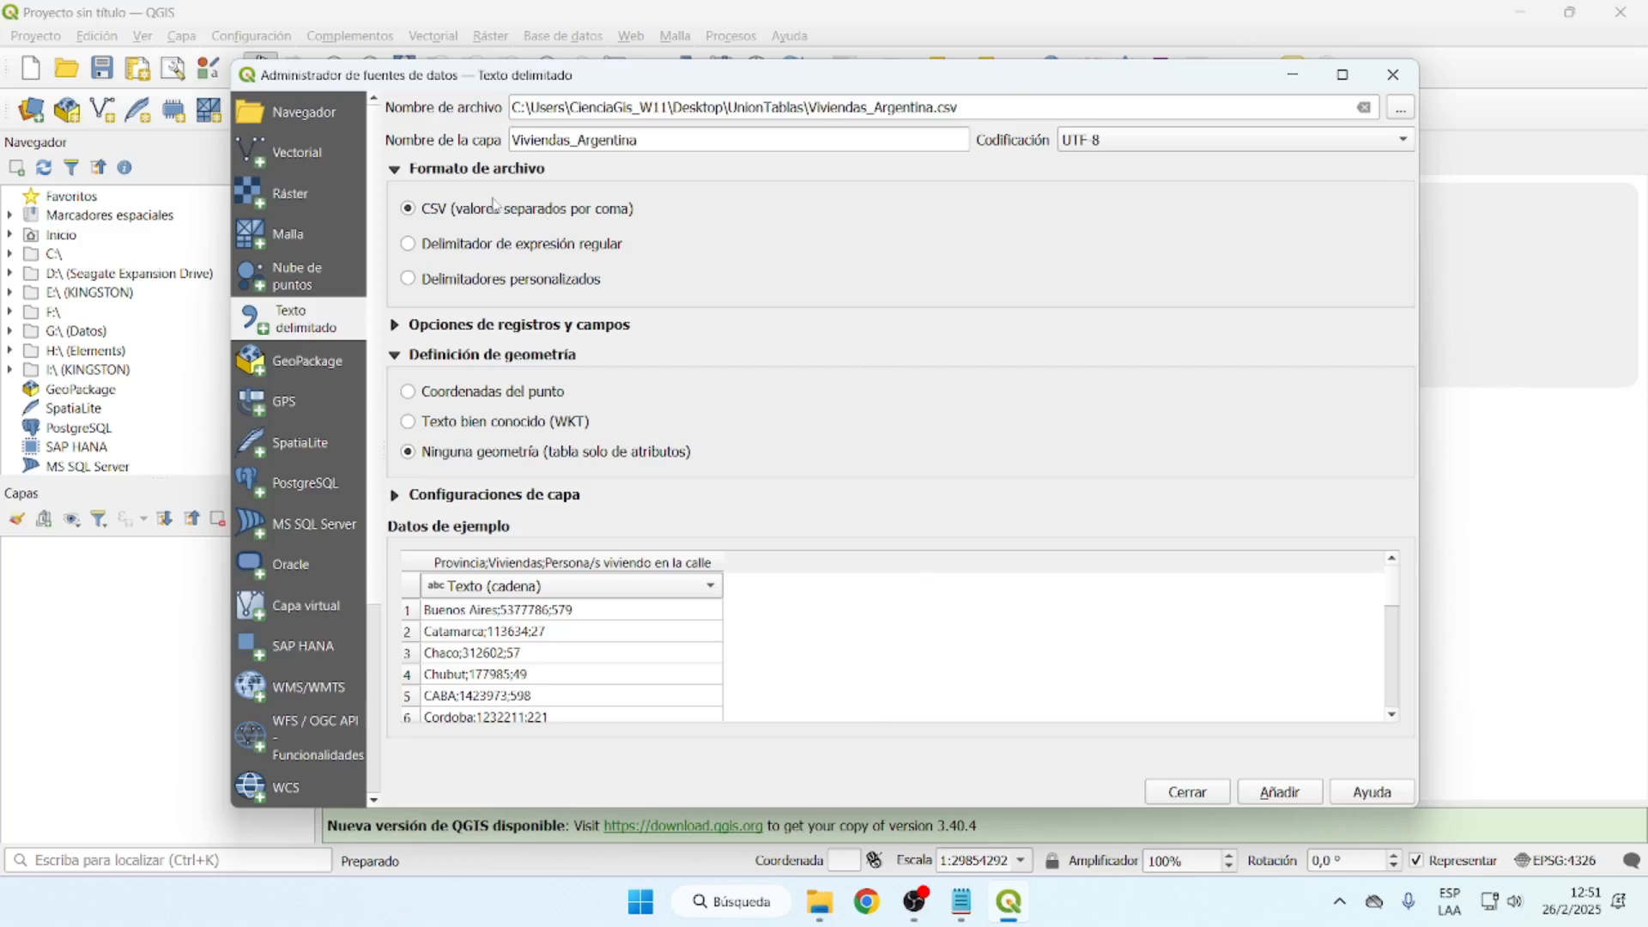
click(564, 290)
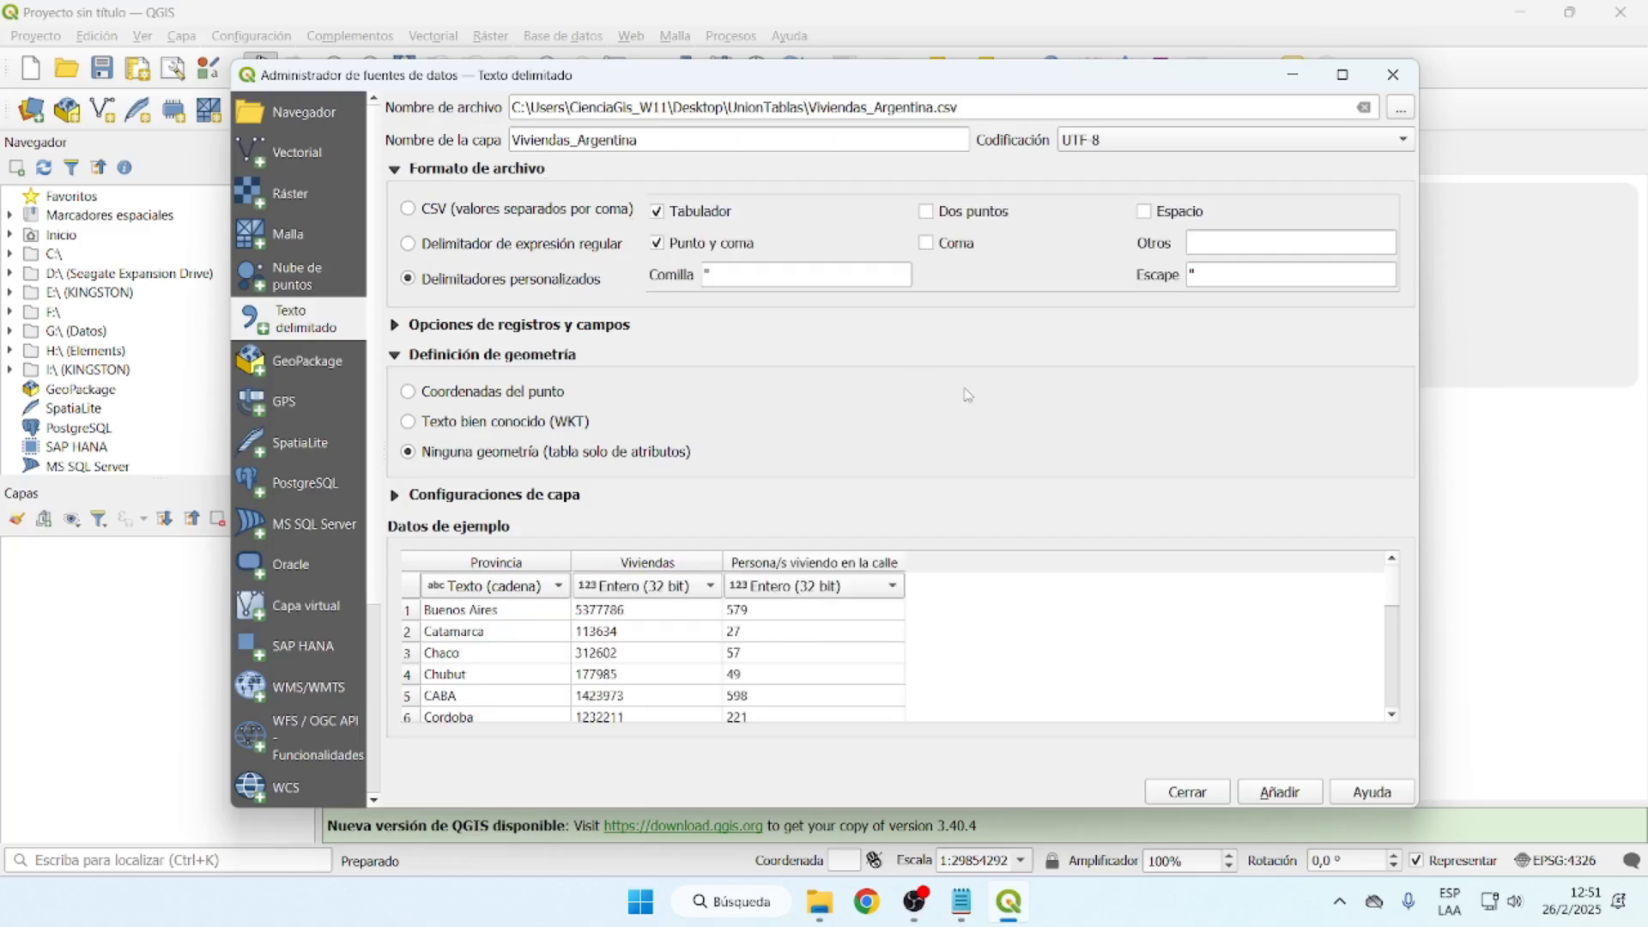
click(734, 250)
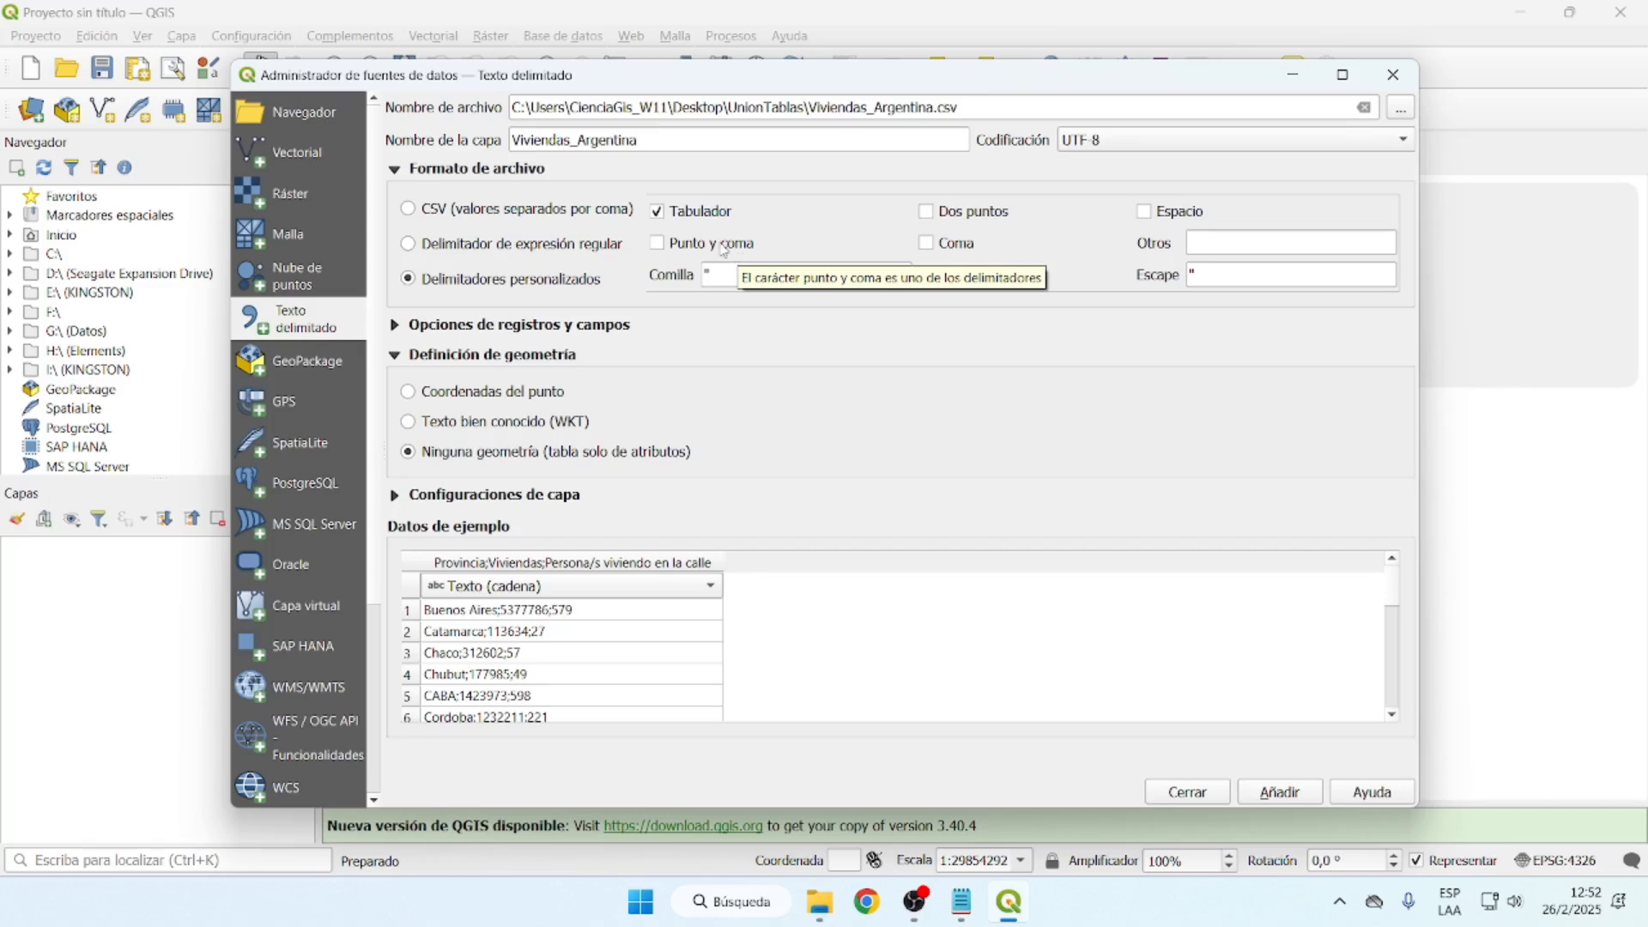
click(657, 243)
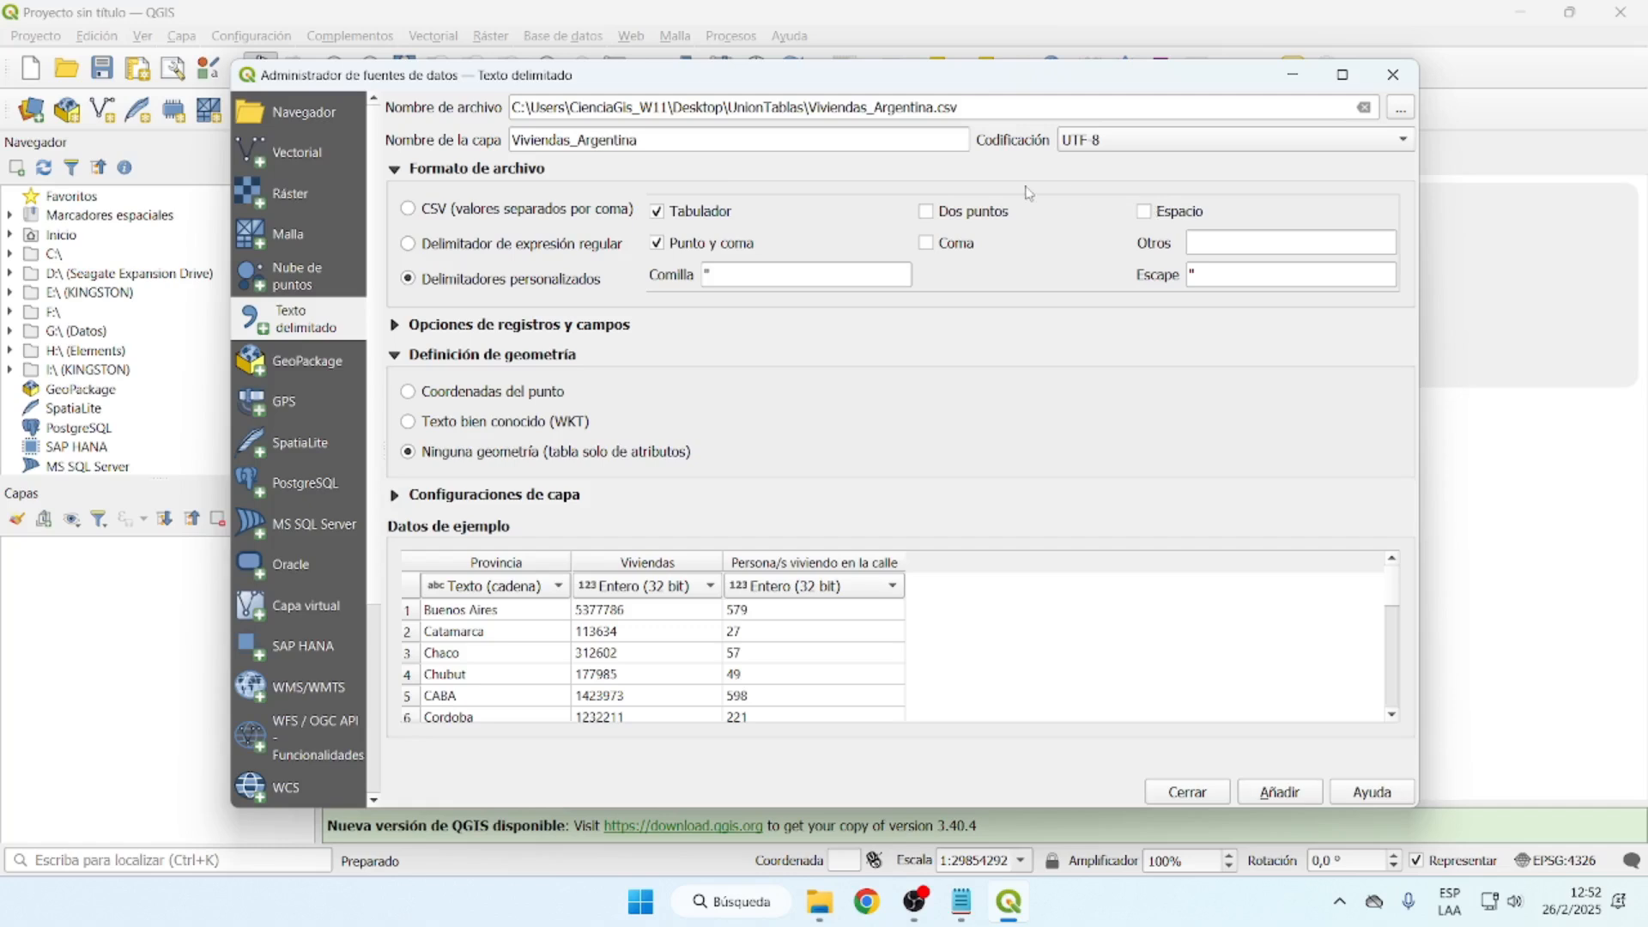
click(1232, 244)
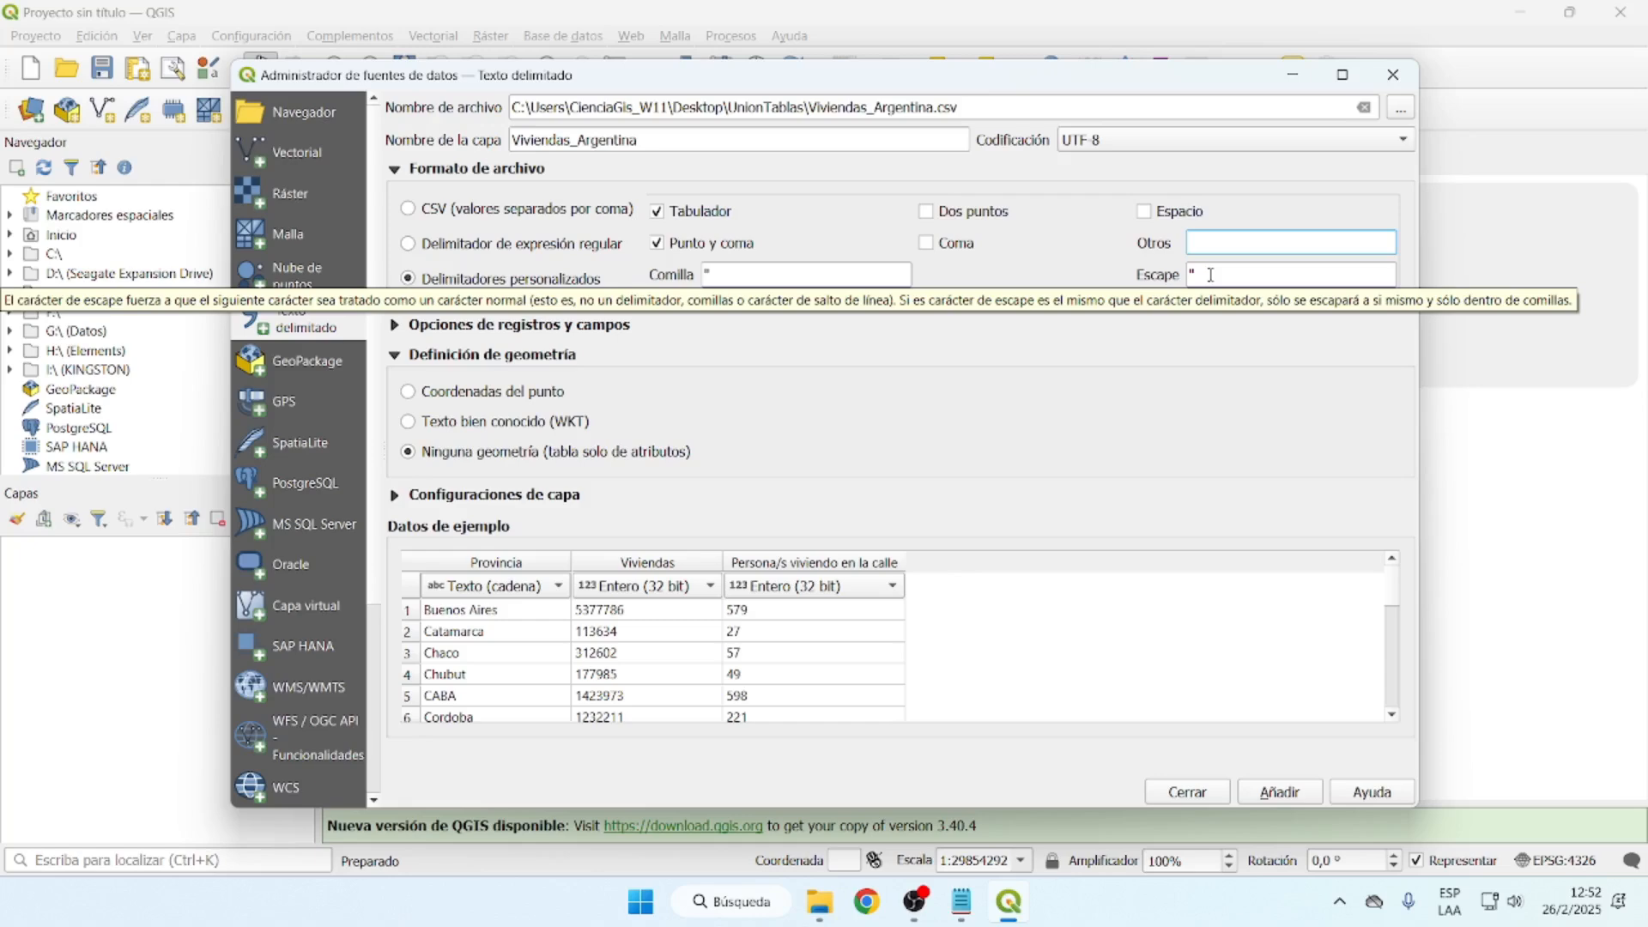
Set QGIS aside and open the Viviendas_Argentina file from the UnionTablas folder in Notepad
click(1293, 75)
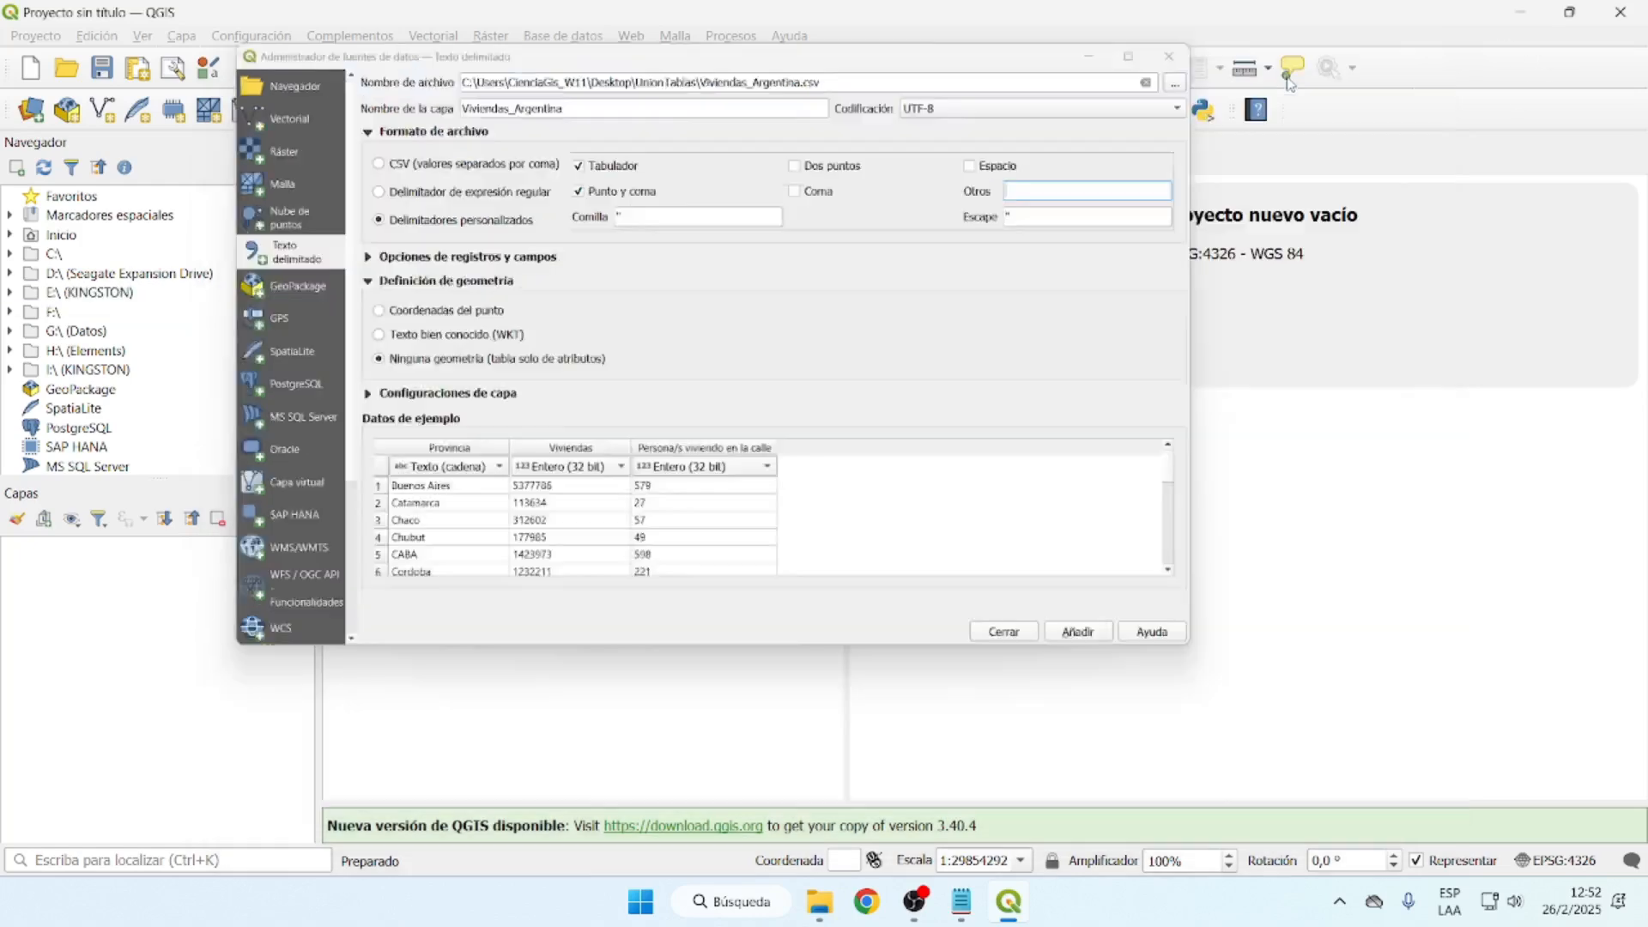
click(1517, 26)
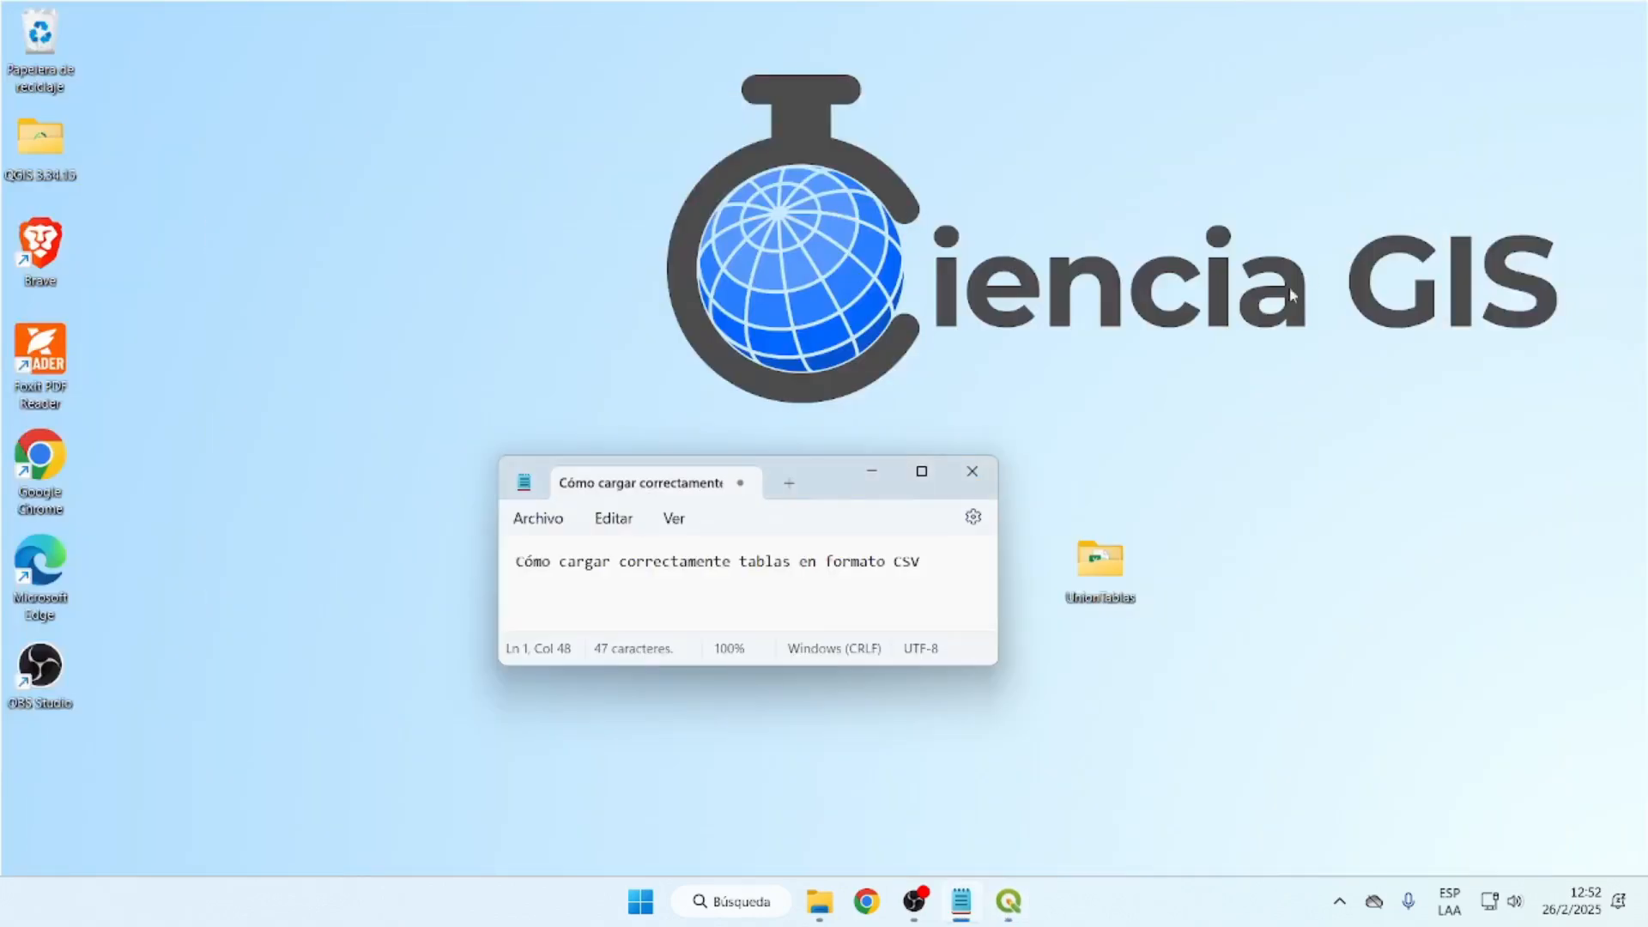
double_click(1114, 587)
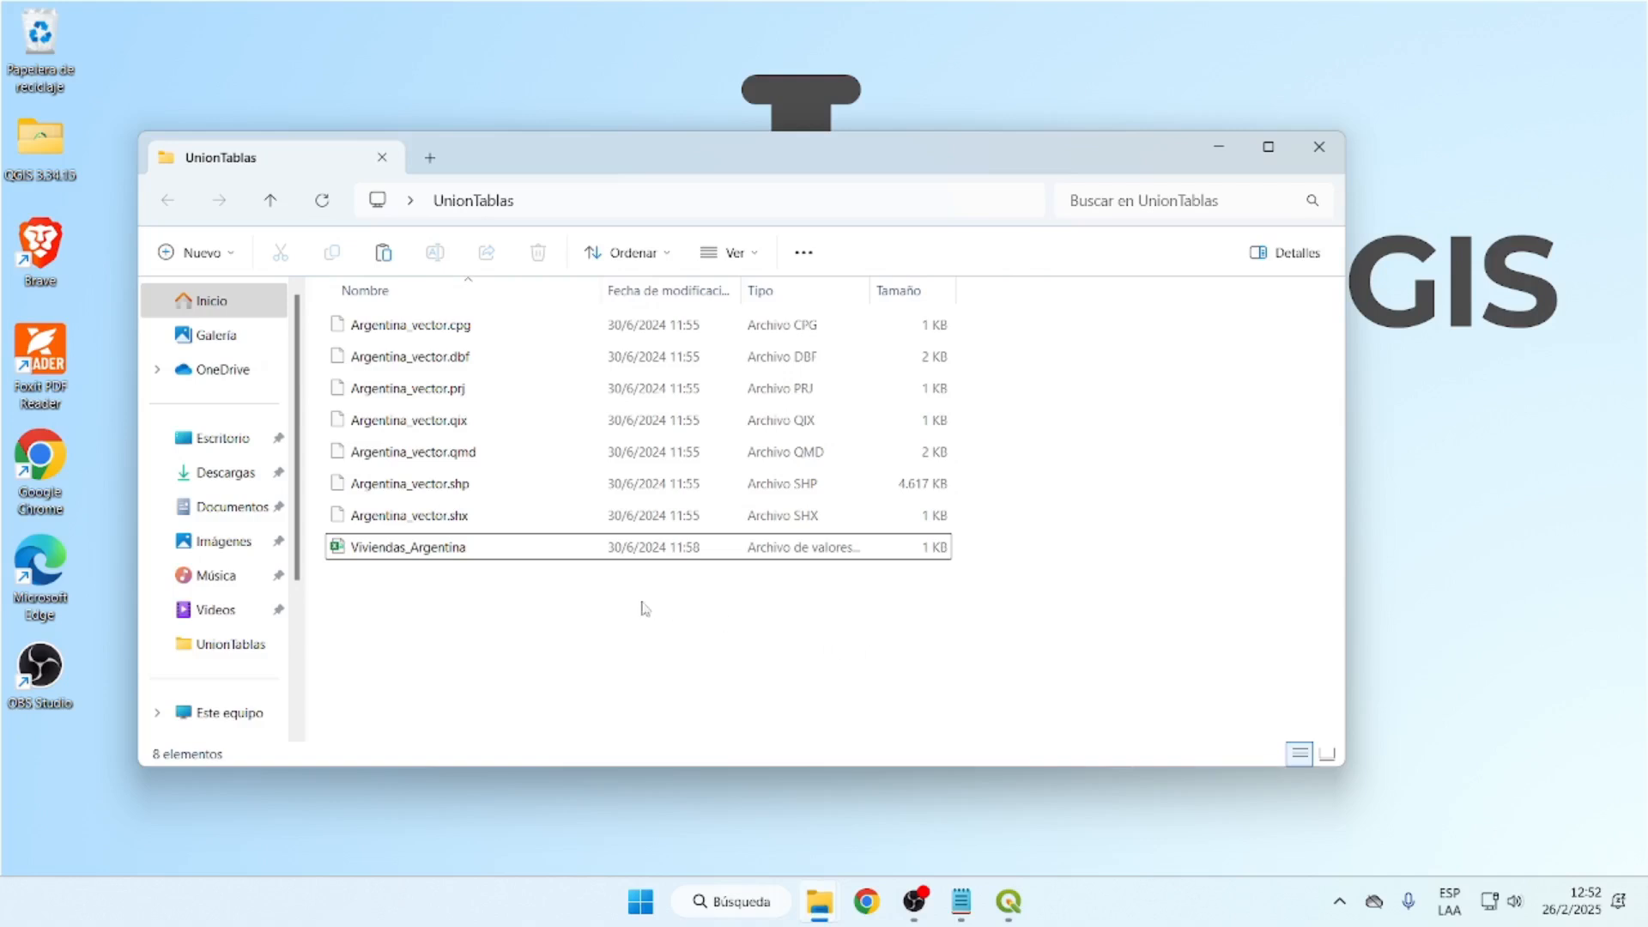
click(442, 553)
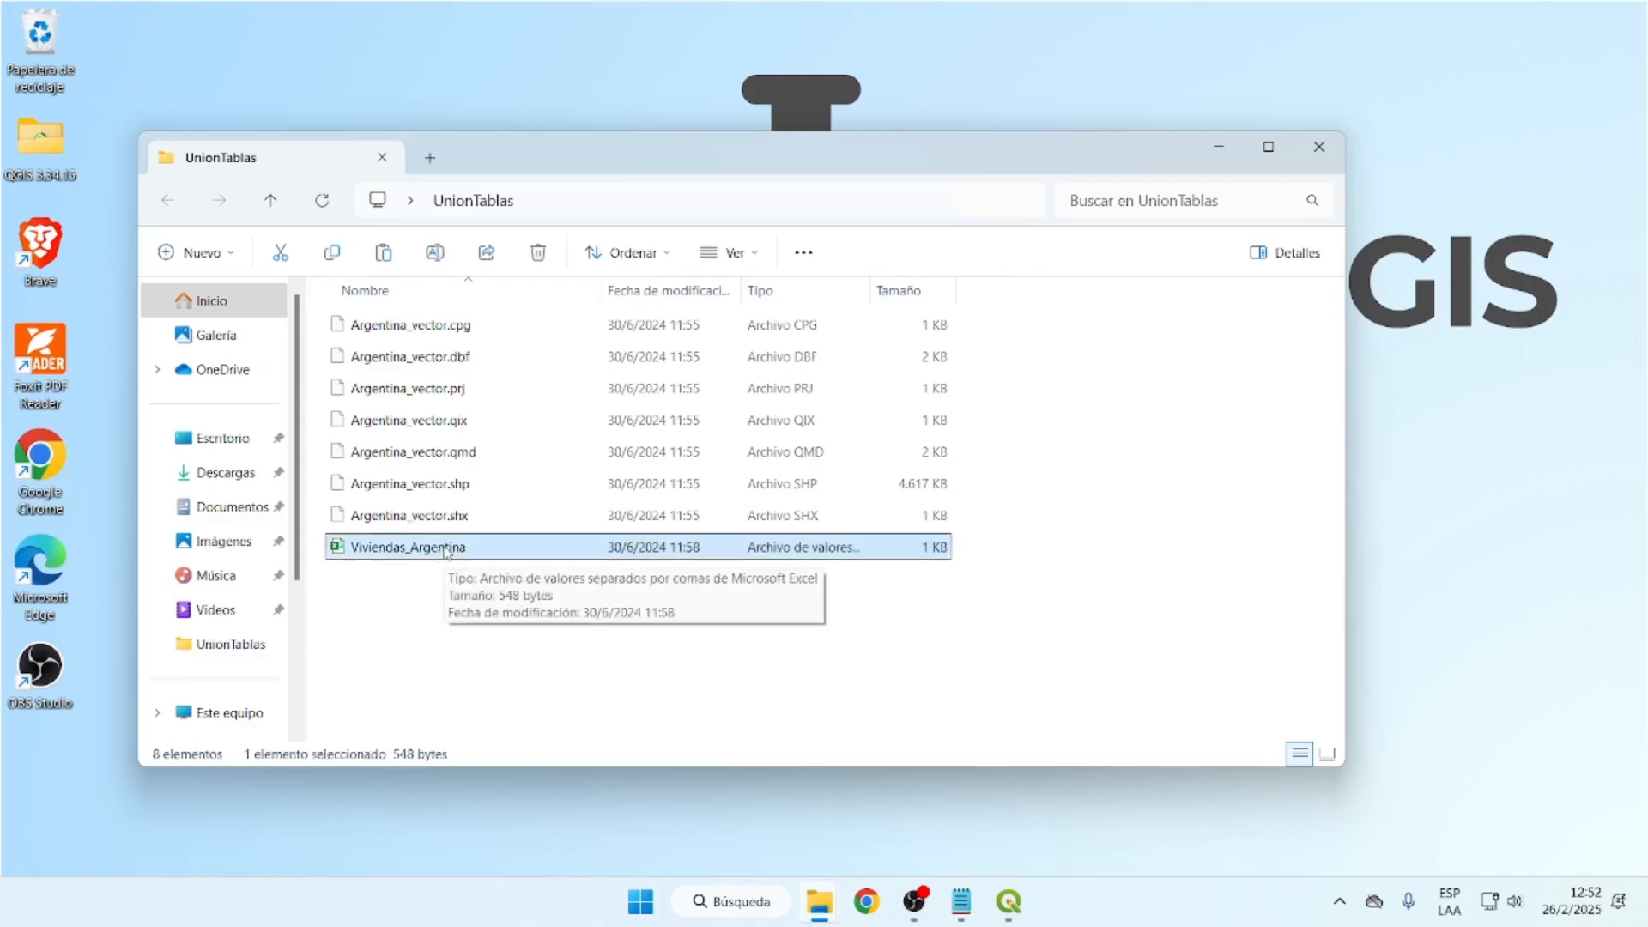
right_click(446, 552)
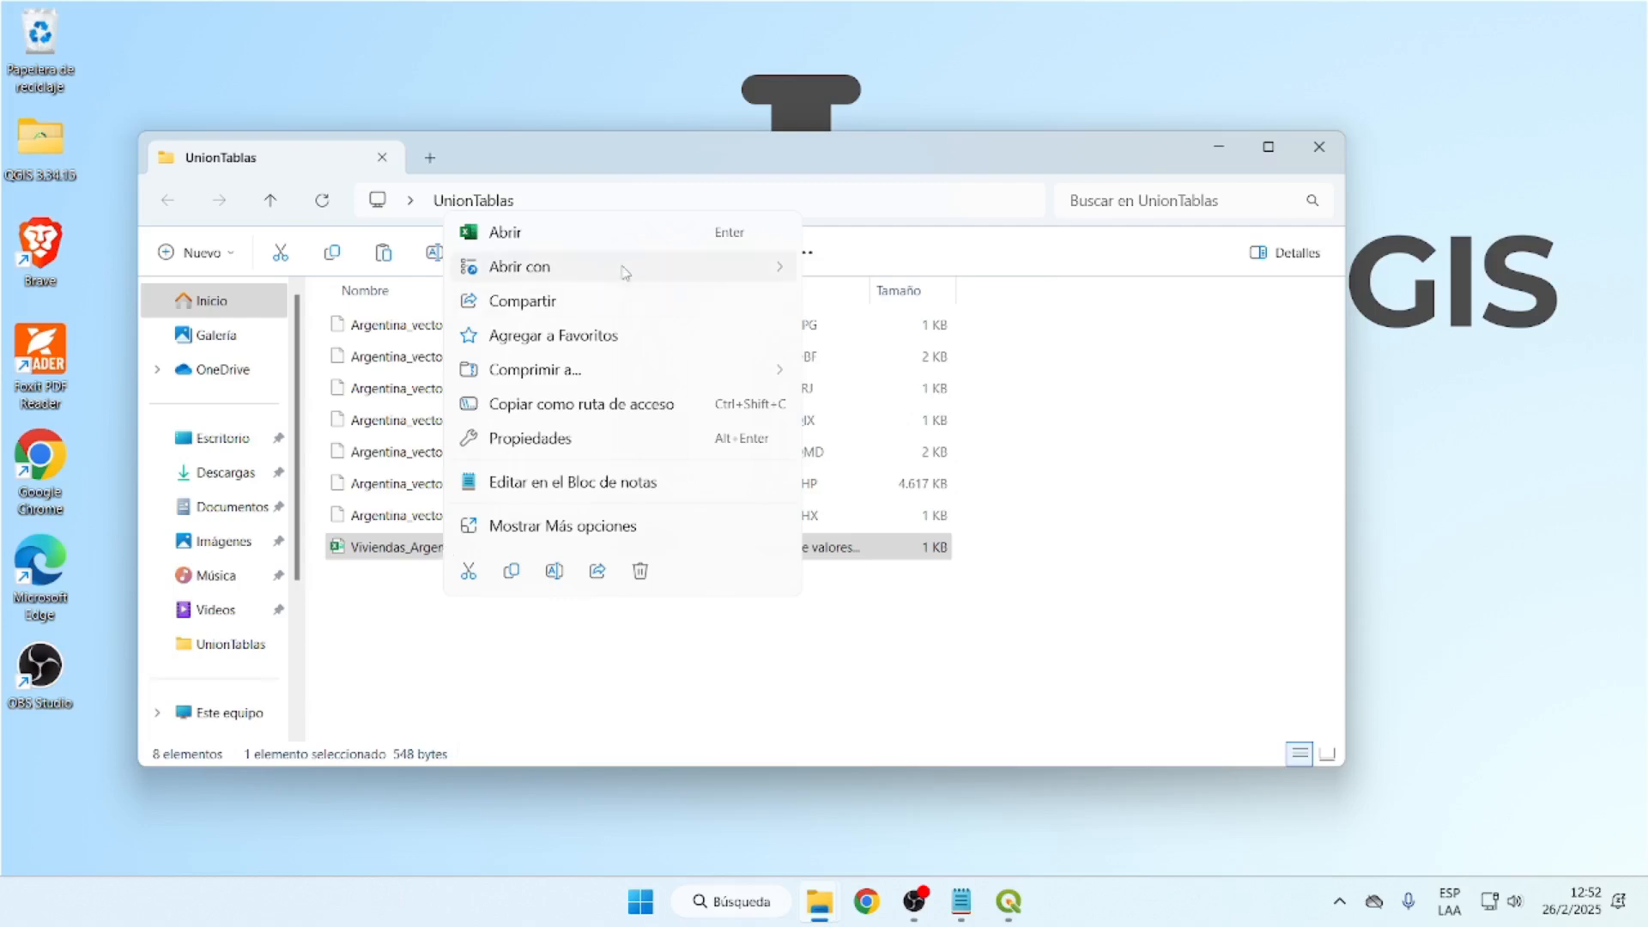
mouse_move(626, 272)
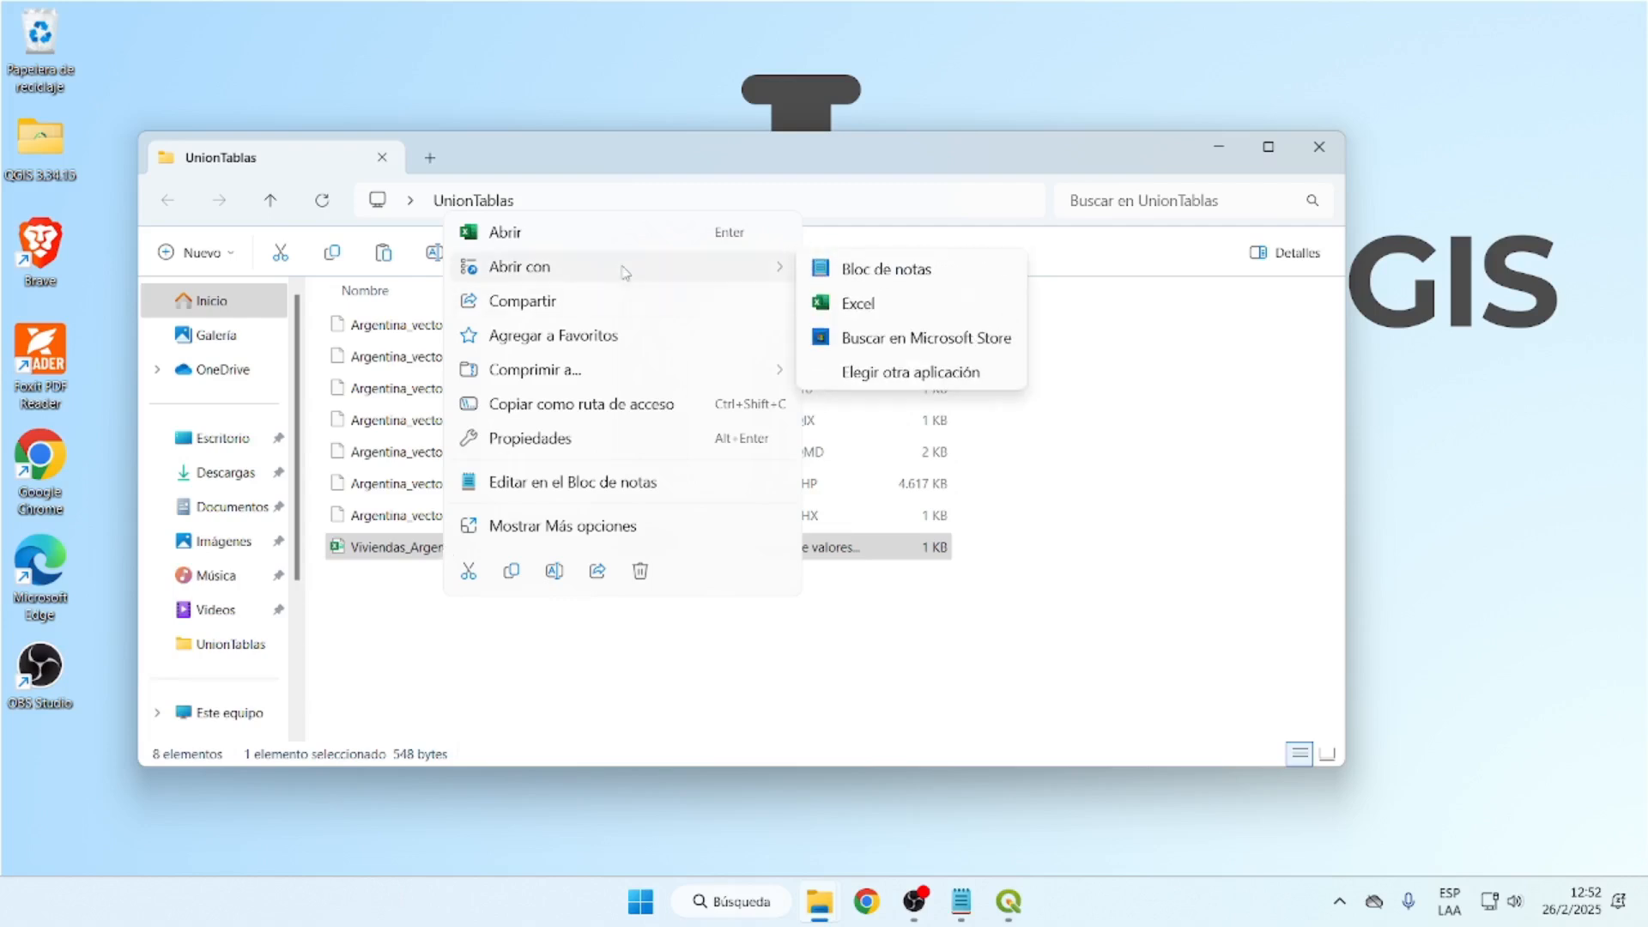
click(927, 274)
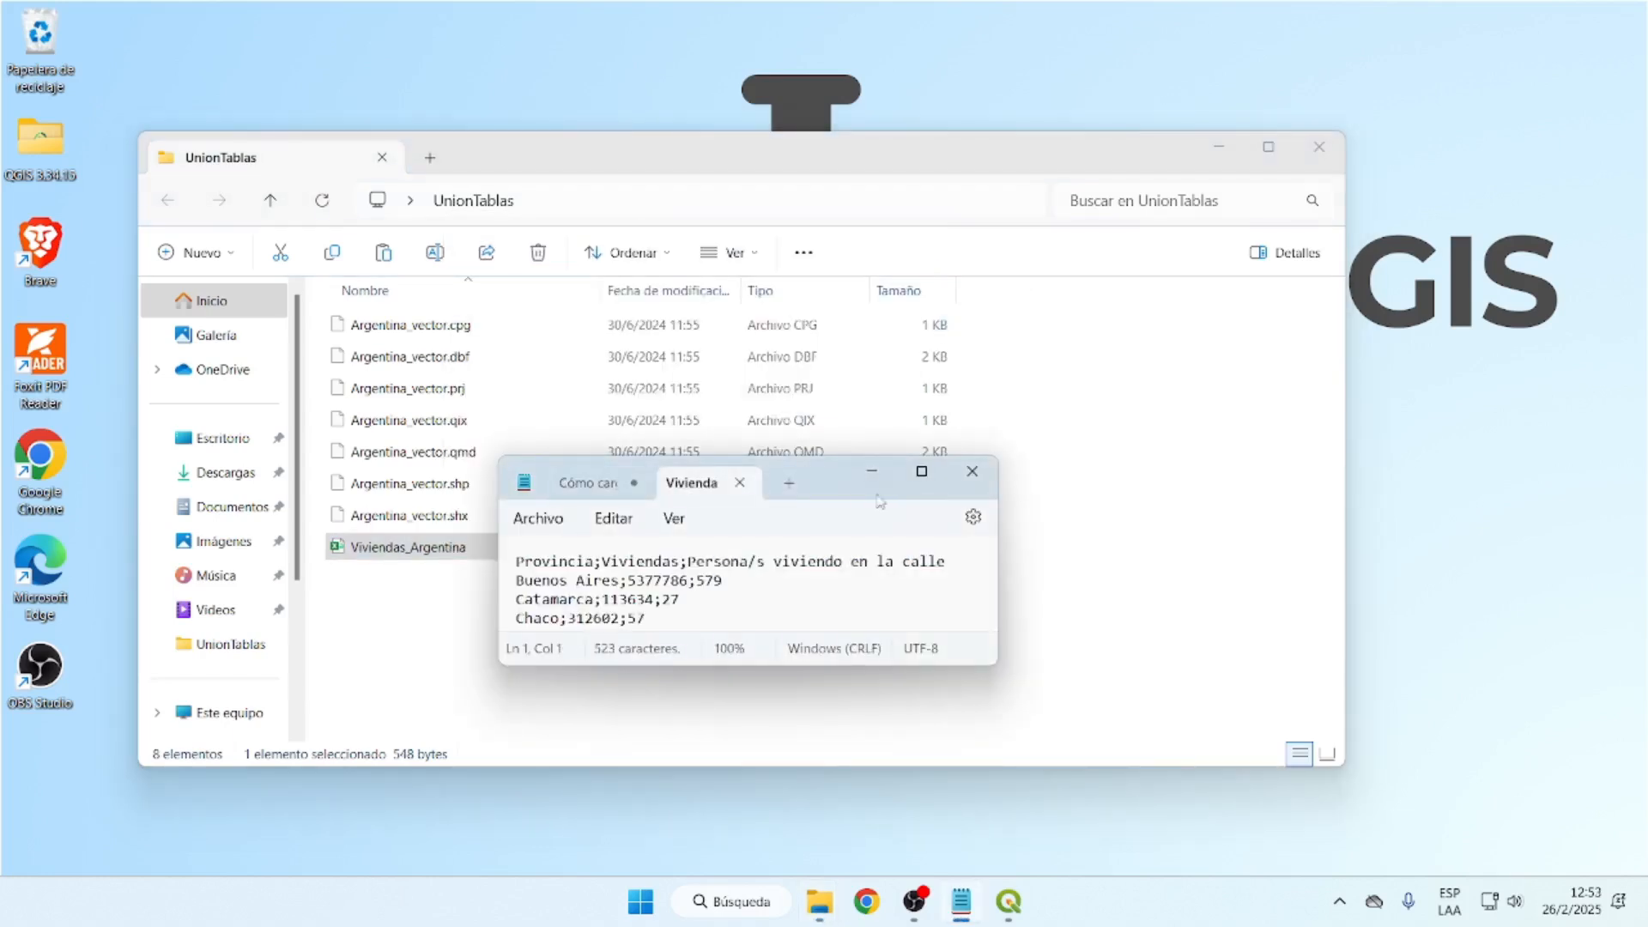
Enlarge the Notepad window to examine the separator after Buenos Aires, and close the text to return to the QGIS import settings
drag(840, 457, 840, 121)
drag(996, 666, 1114, 840)
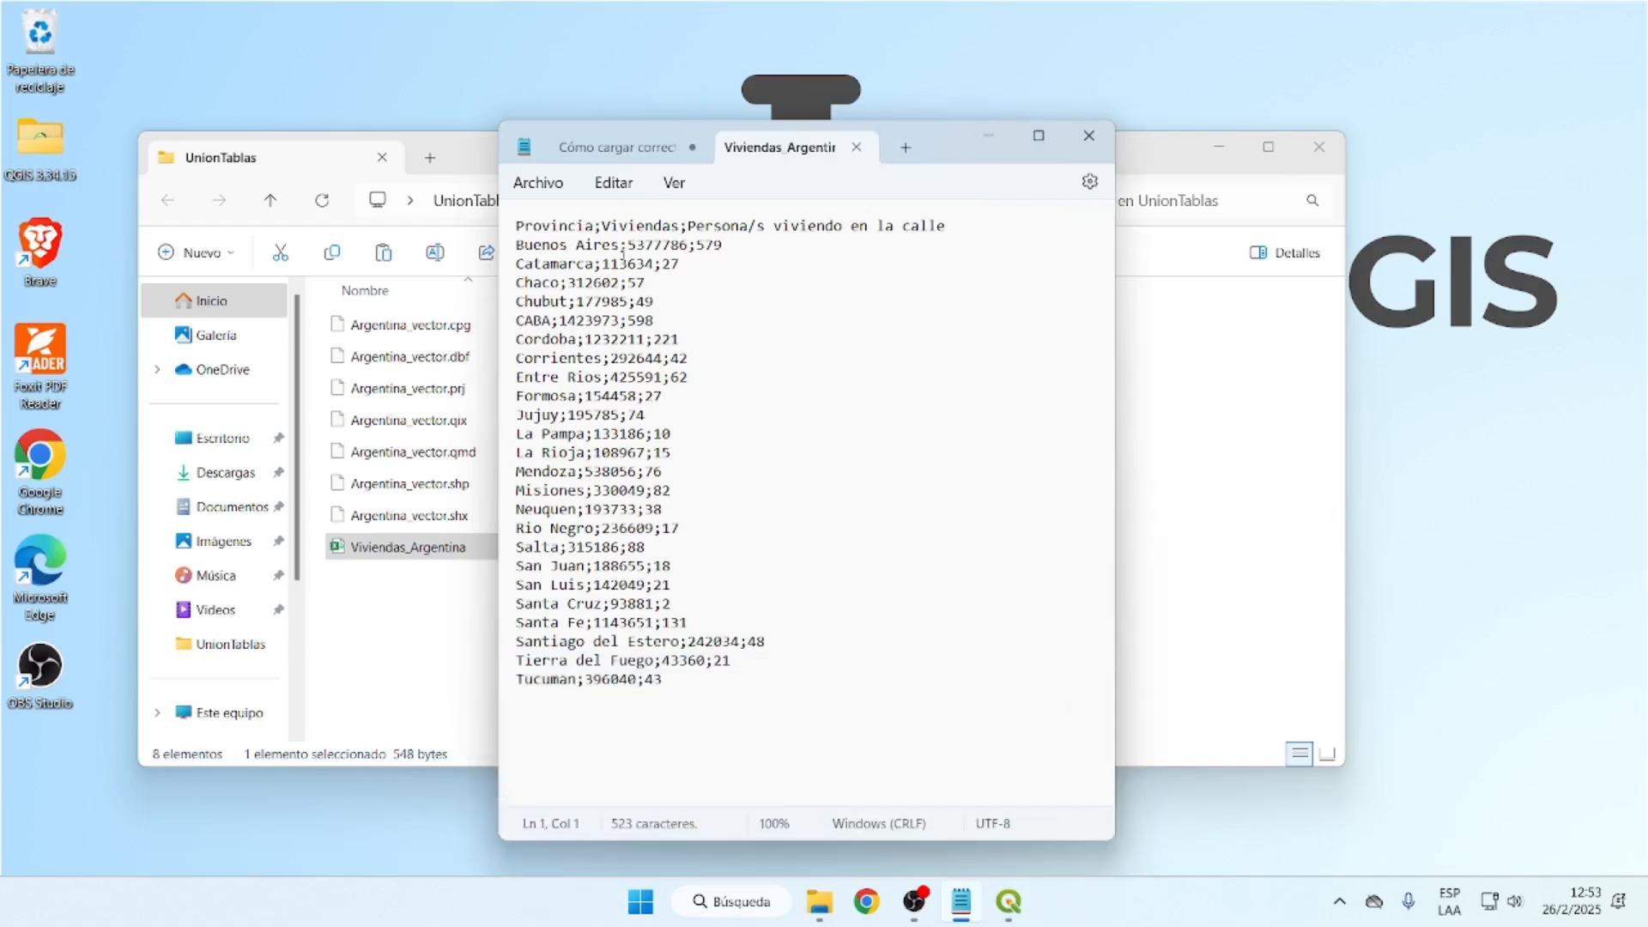
drag(618, 247, 629, 248)
click(630, 247)
drag(630, 248, 620, 247)
click(1083, 139)
click(1219, 148)
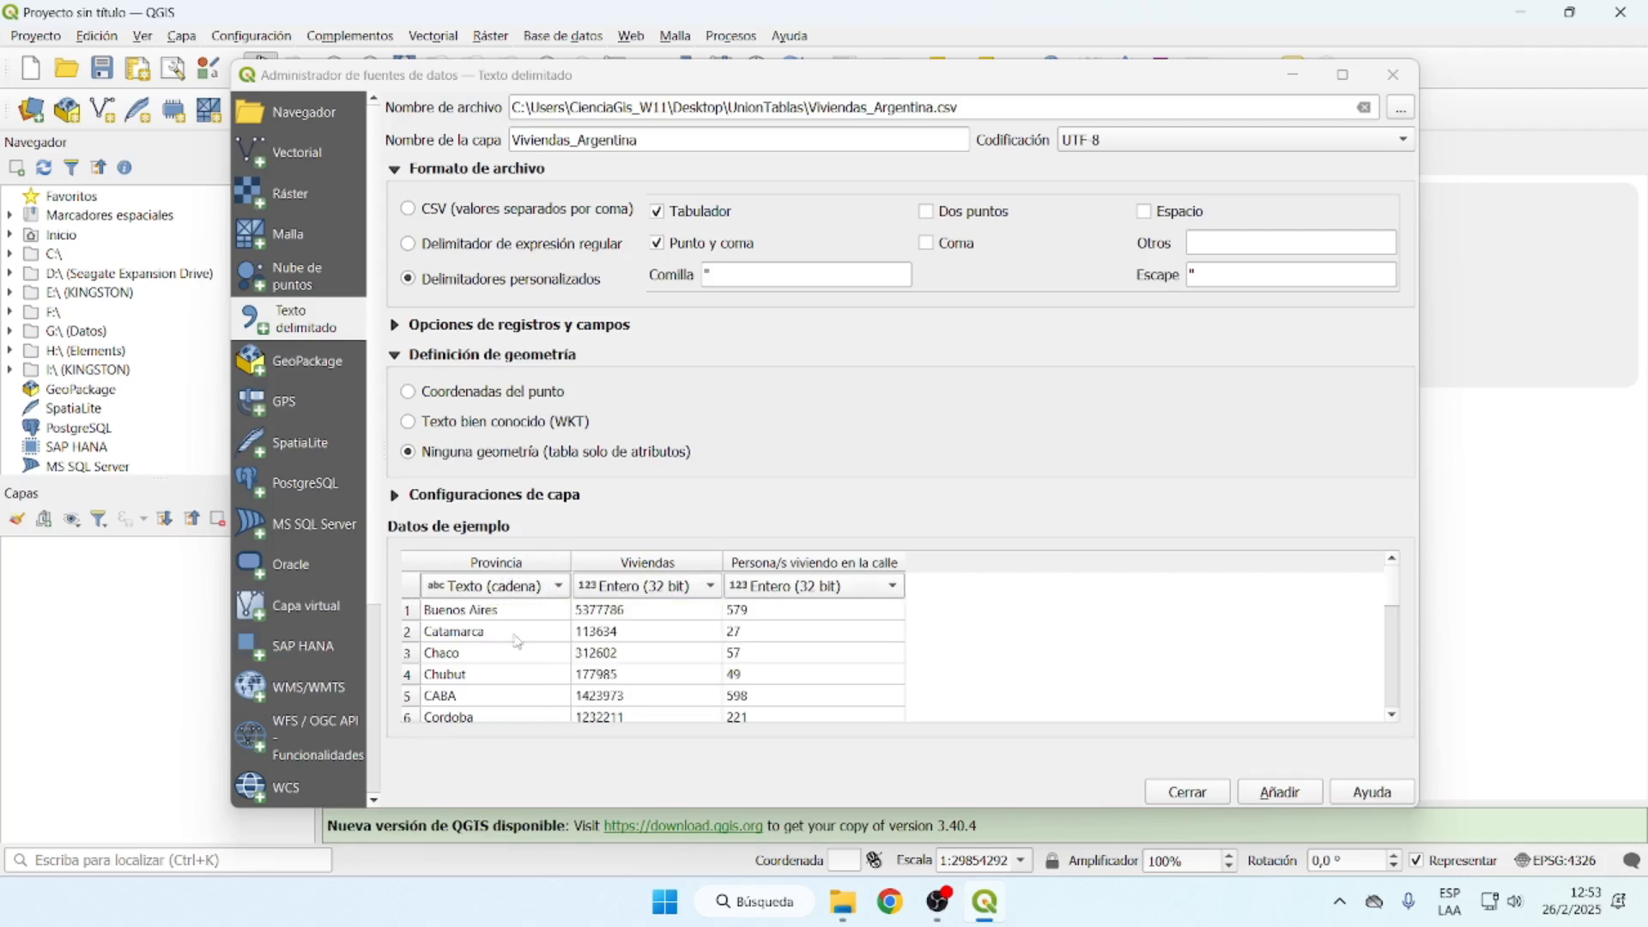
Examine the data types available for the Provincia field in the sample data, keeping Texto (cadena)
click(544, 588)
click(537, 589)
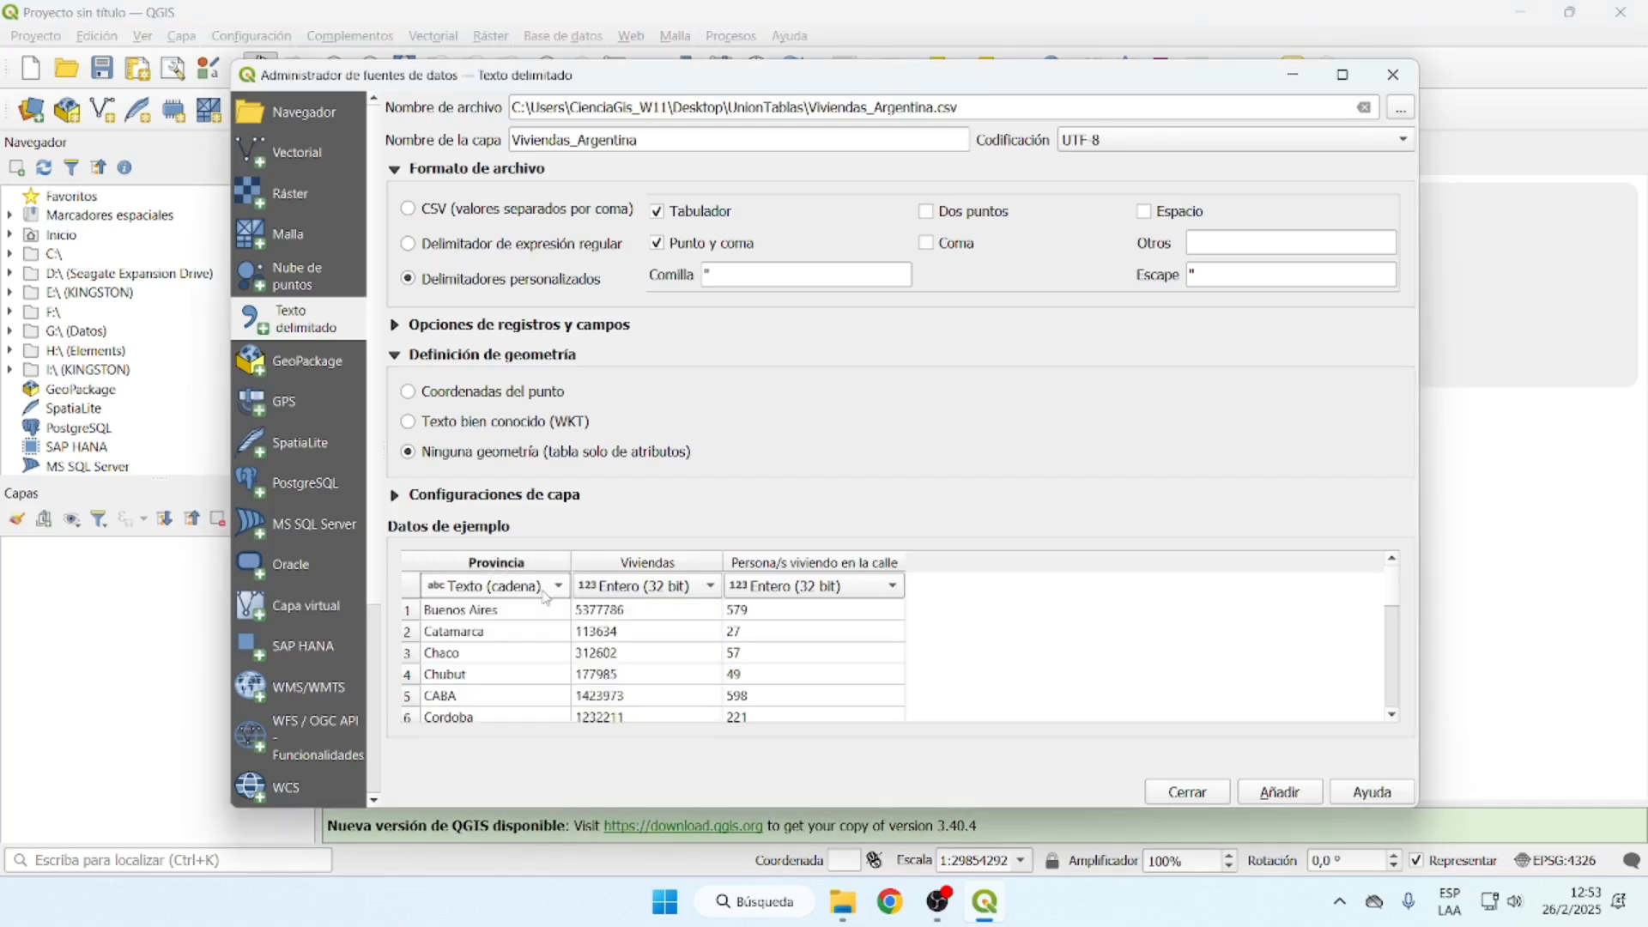
click(534, 589)
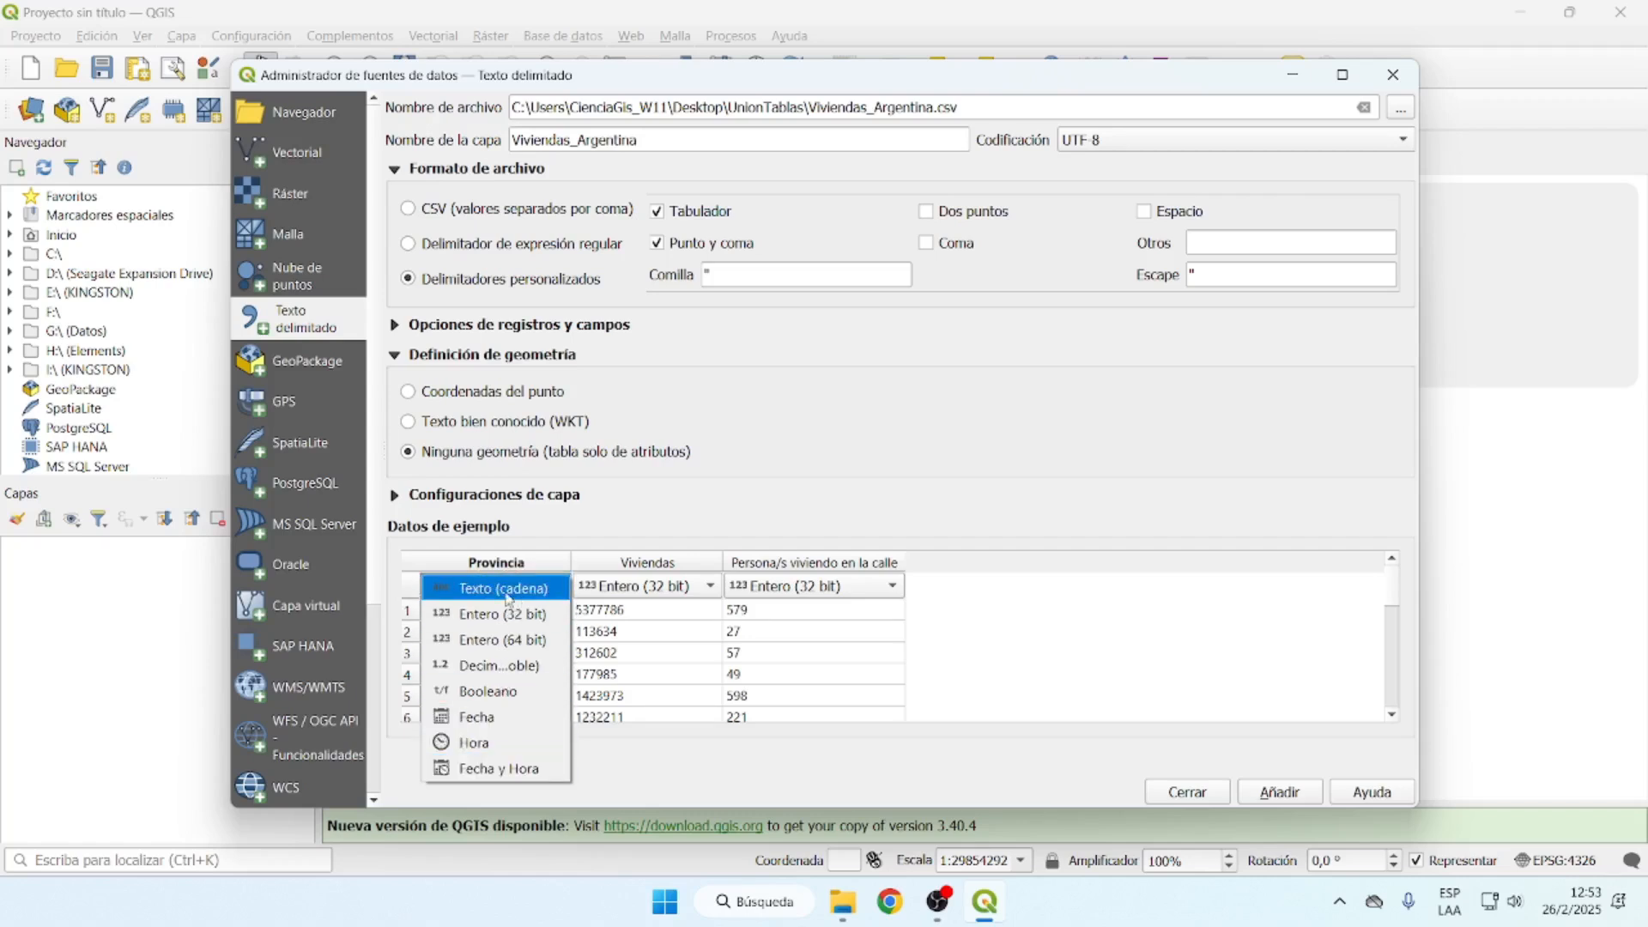
click(609, 582)
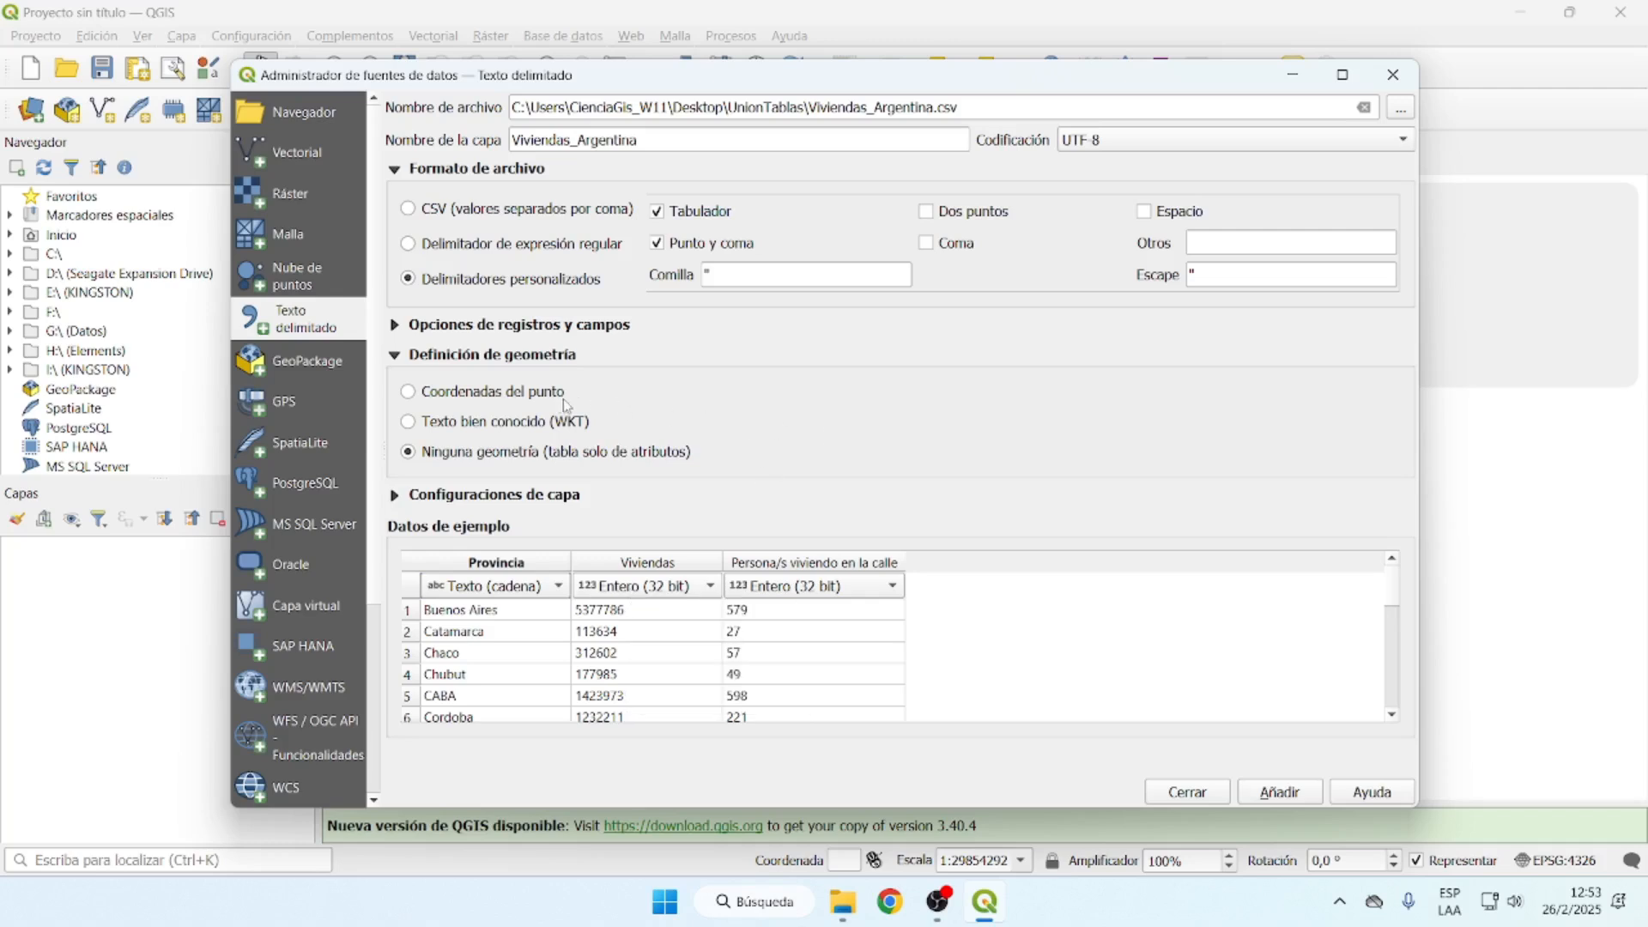
Try the point-coordinates geometry definition against the attributes-only option, and examine its geometry CRS choices, keeping proyección no válida
click(518, 397)
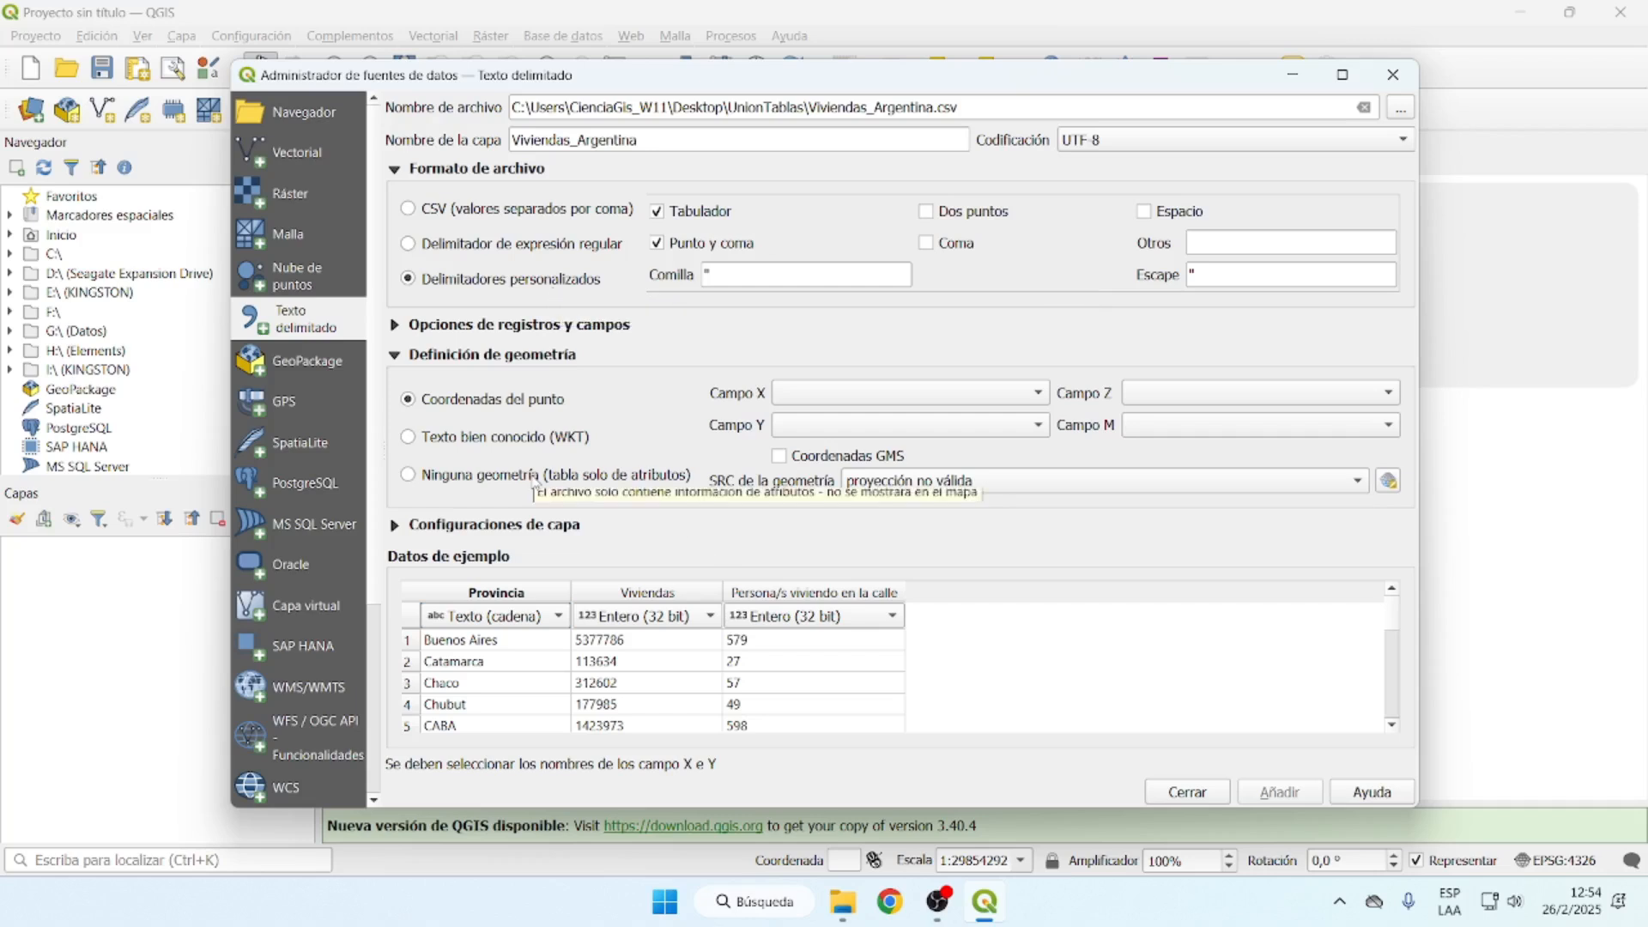
click(478, 478)
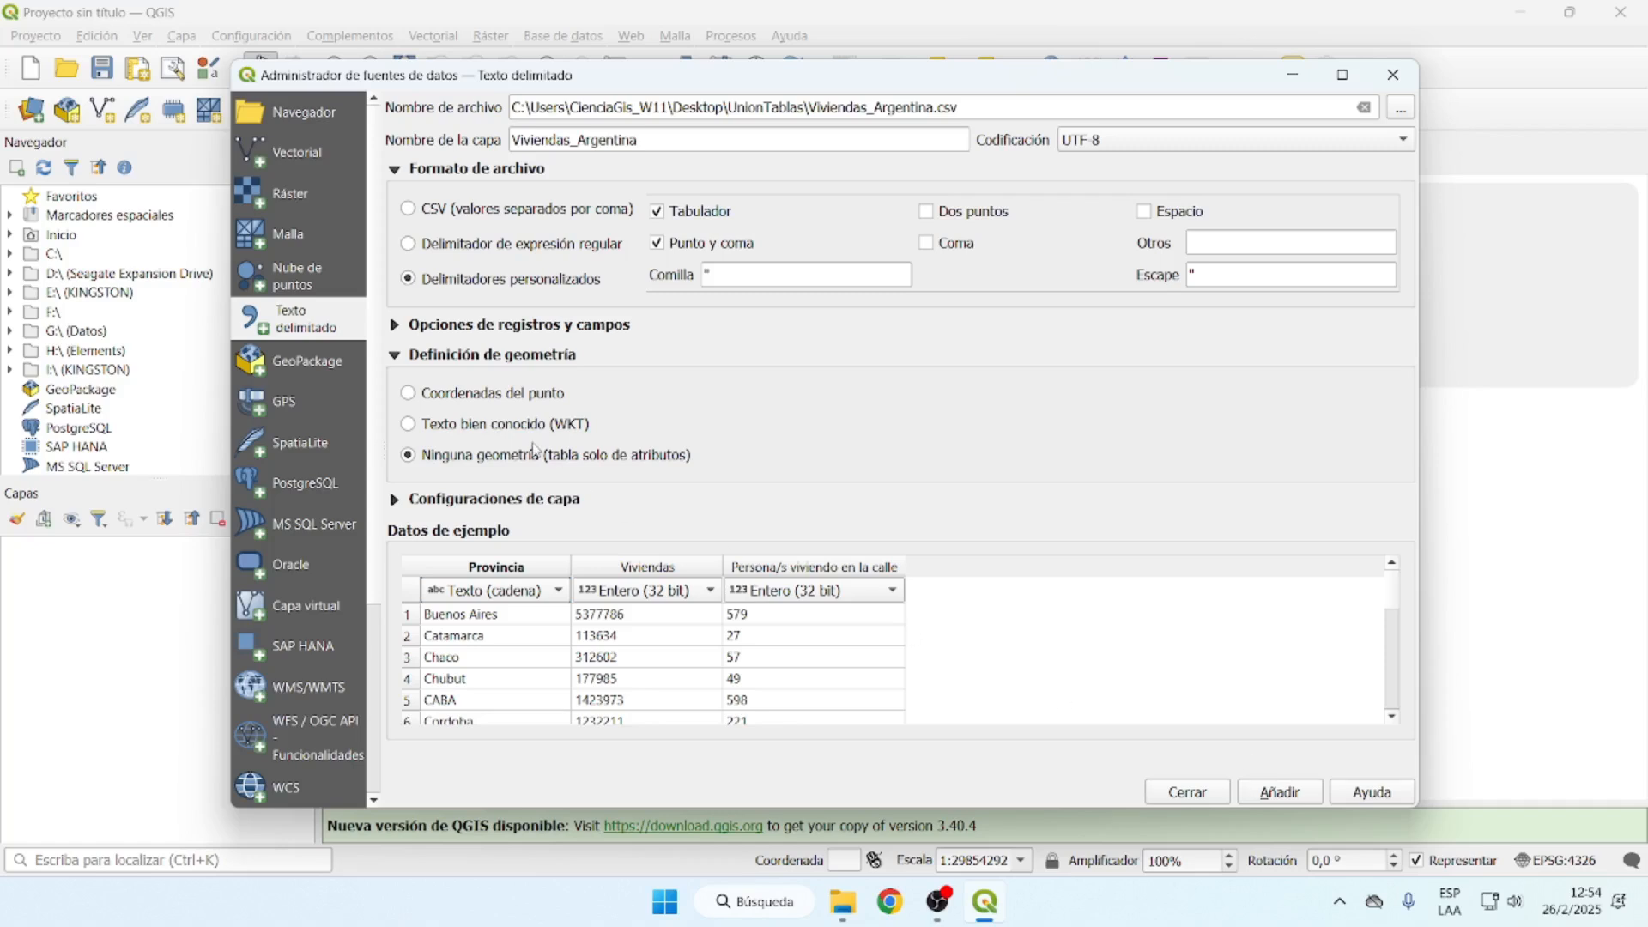
click(503, 397)
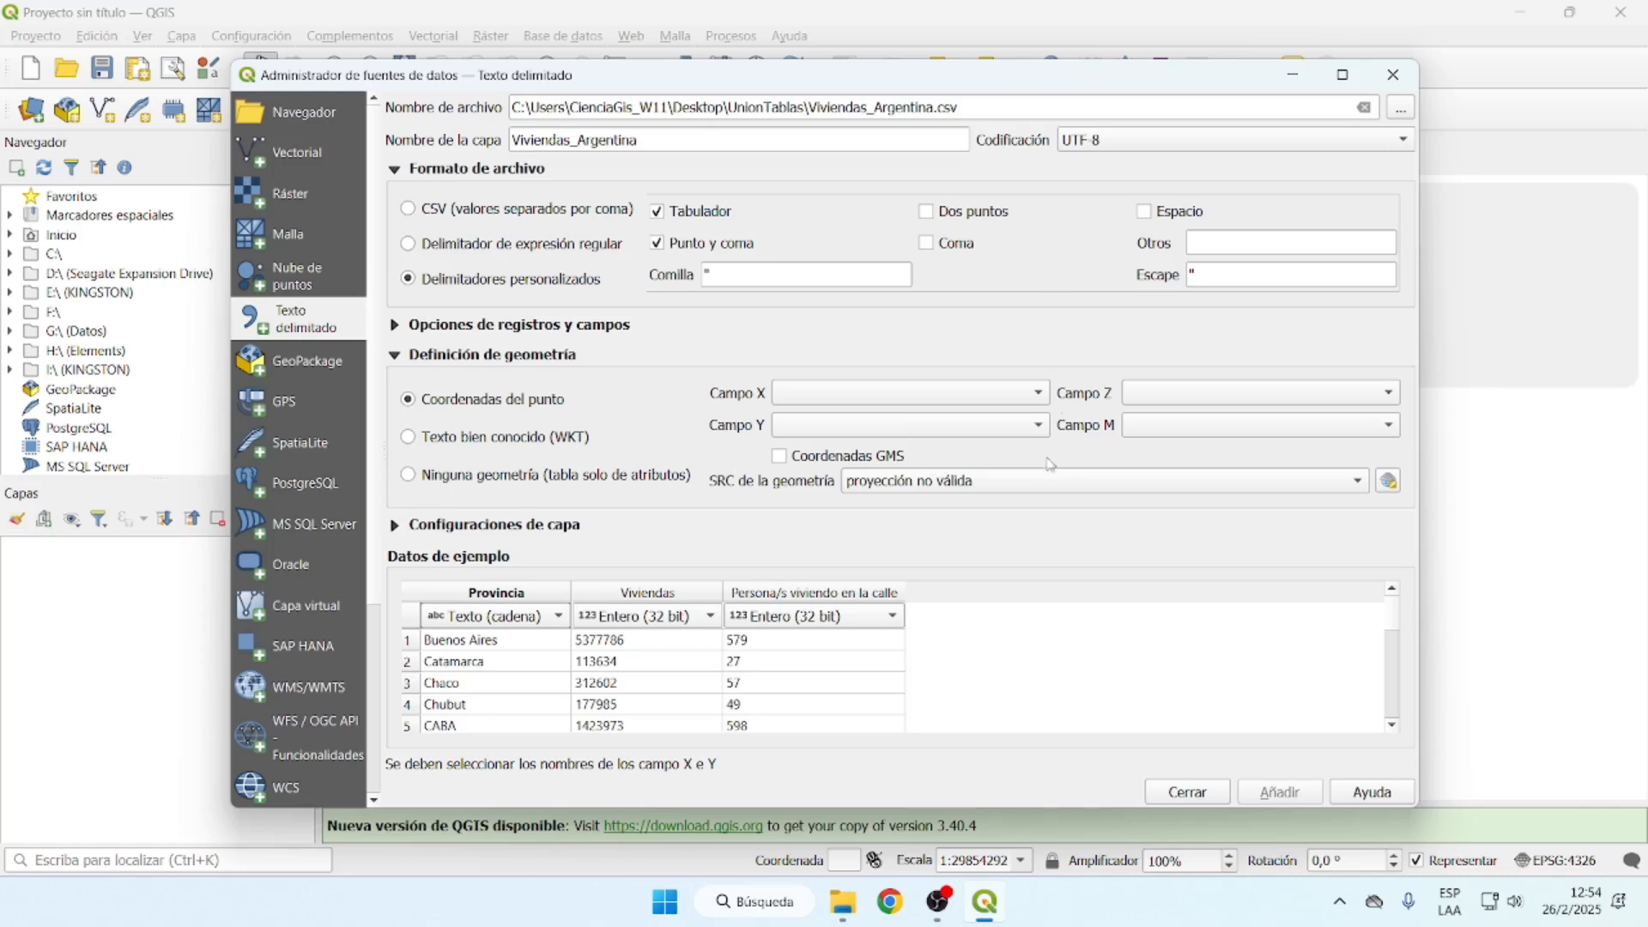
click(906, 496)
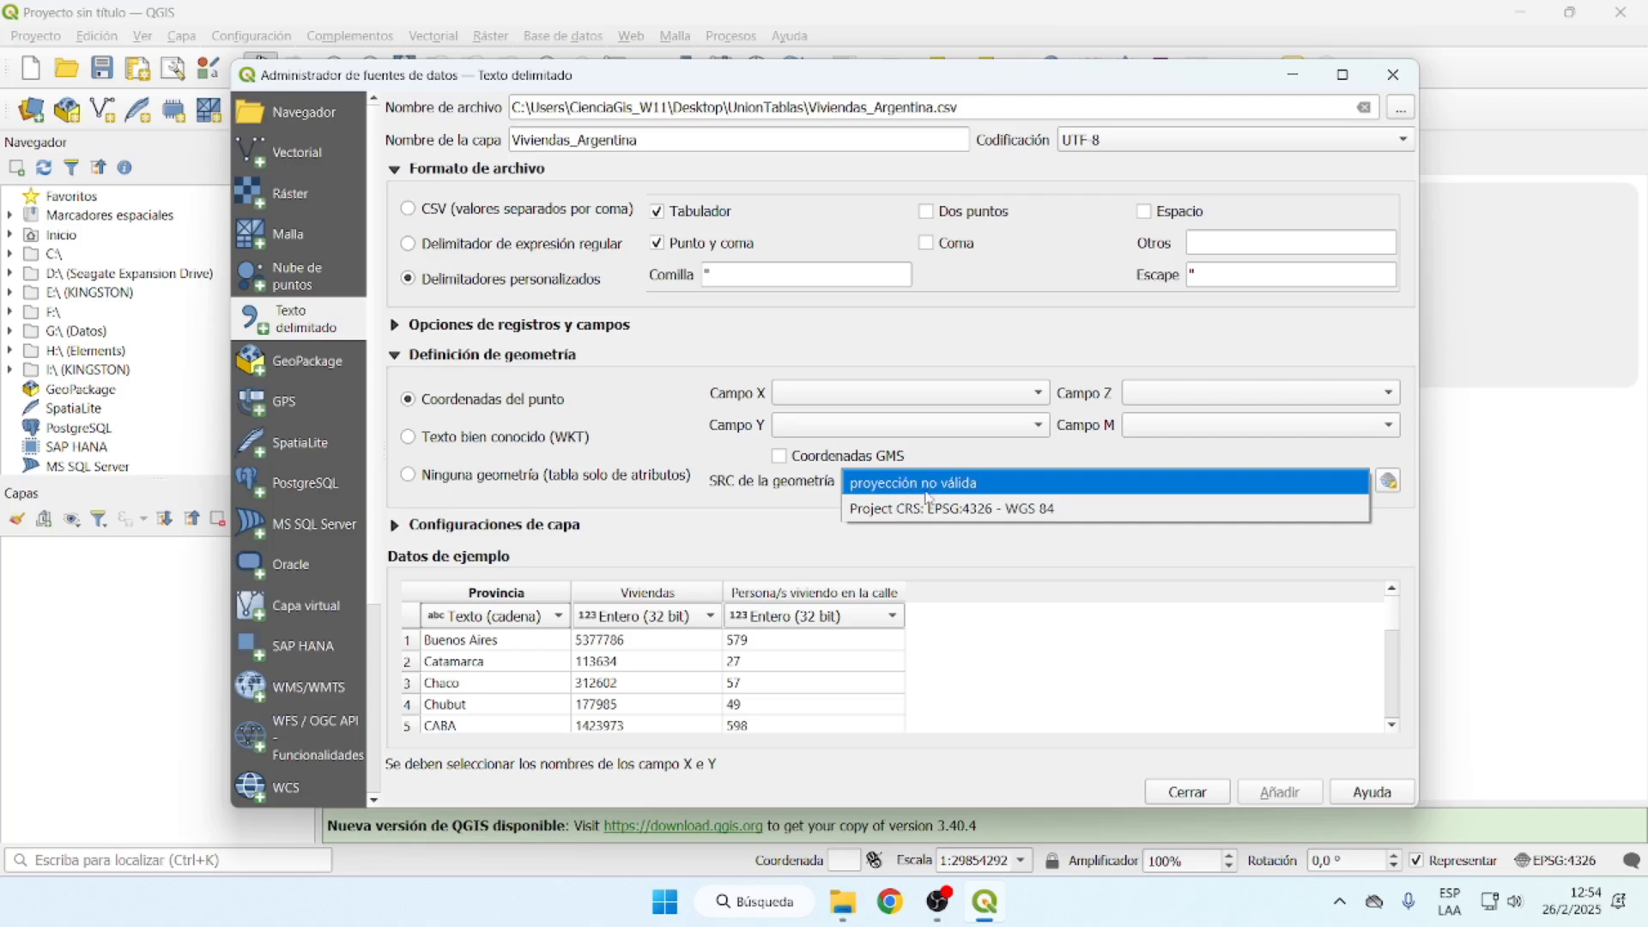
click(926, 493)
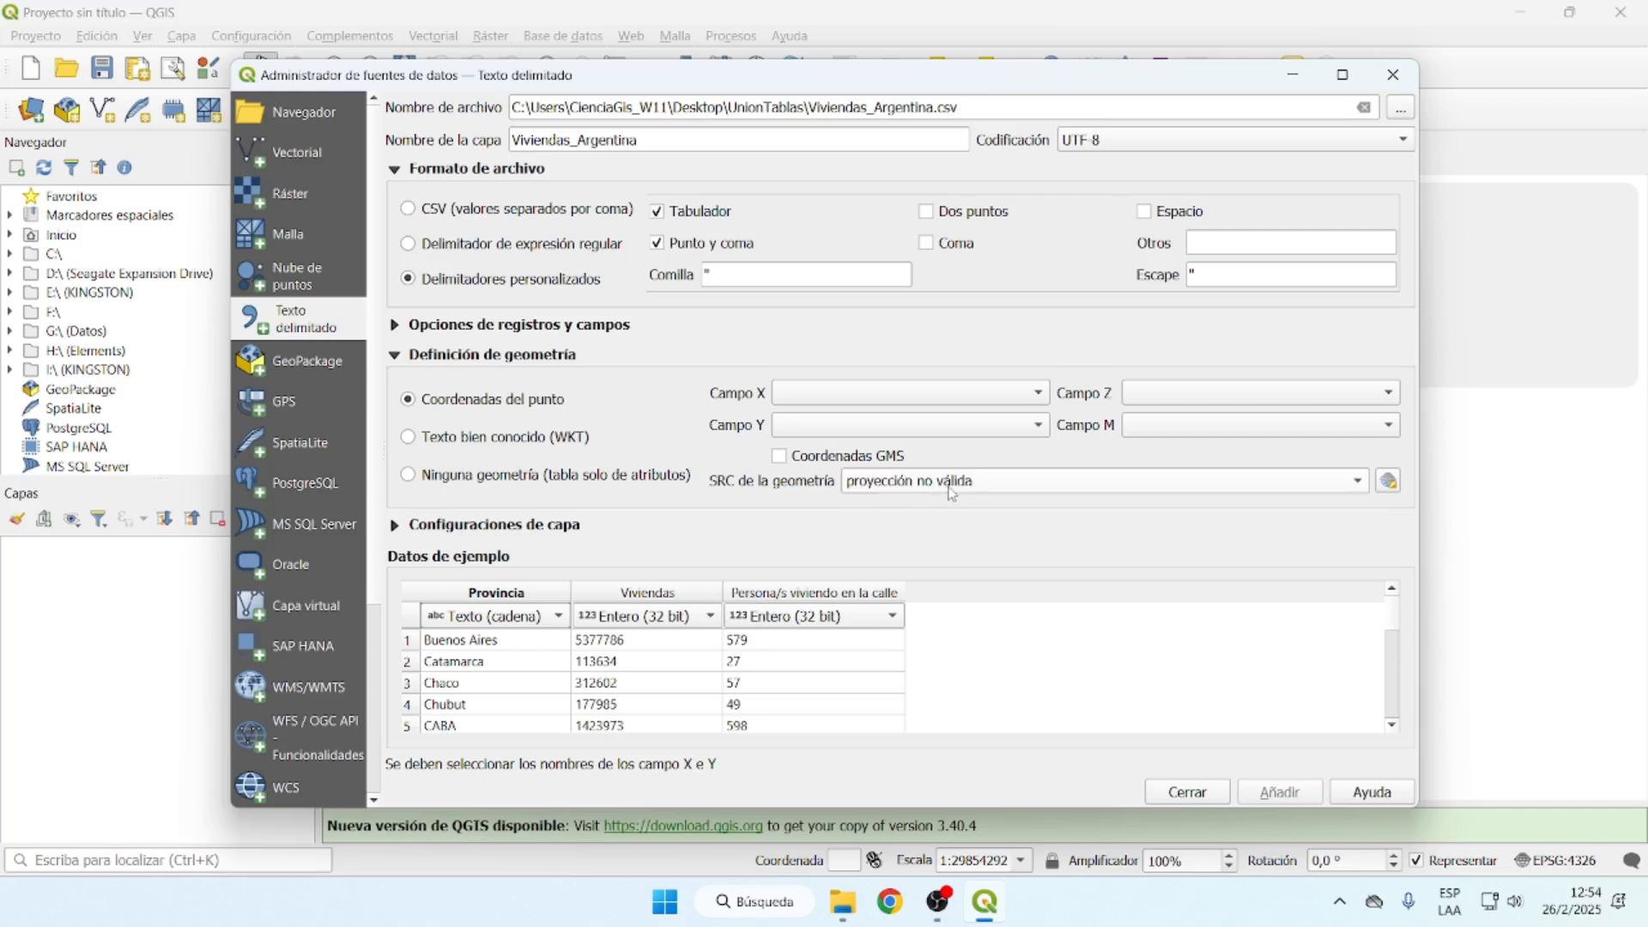
click(939, 492)
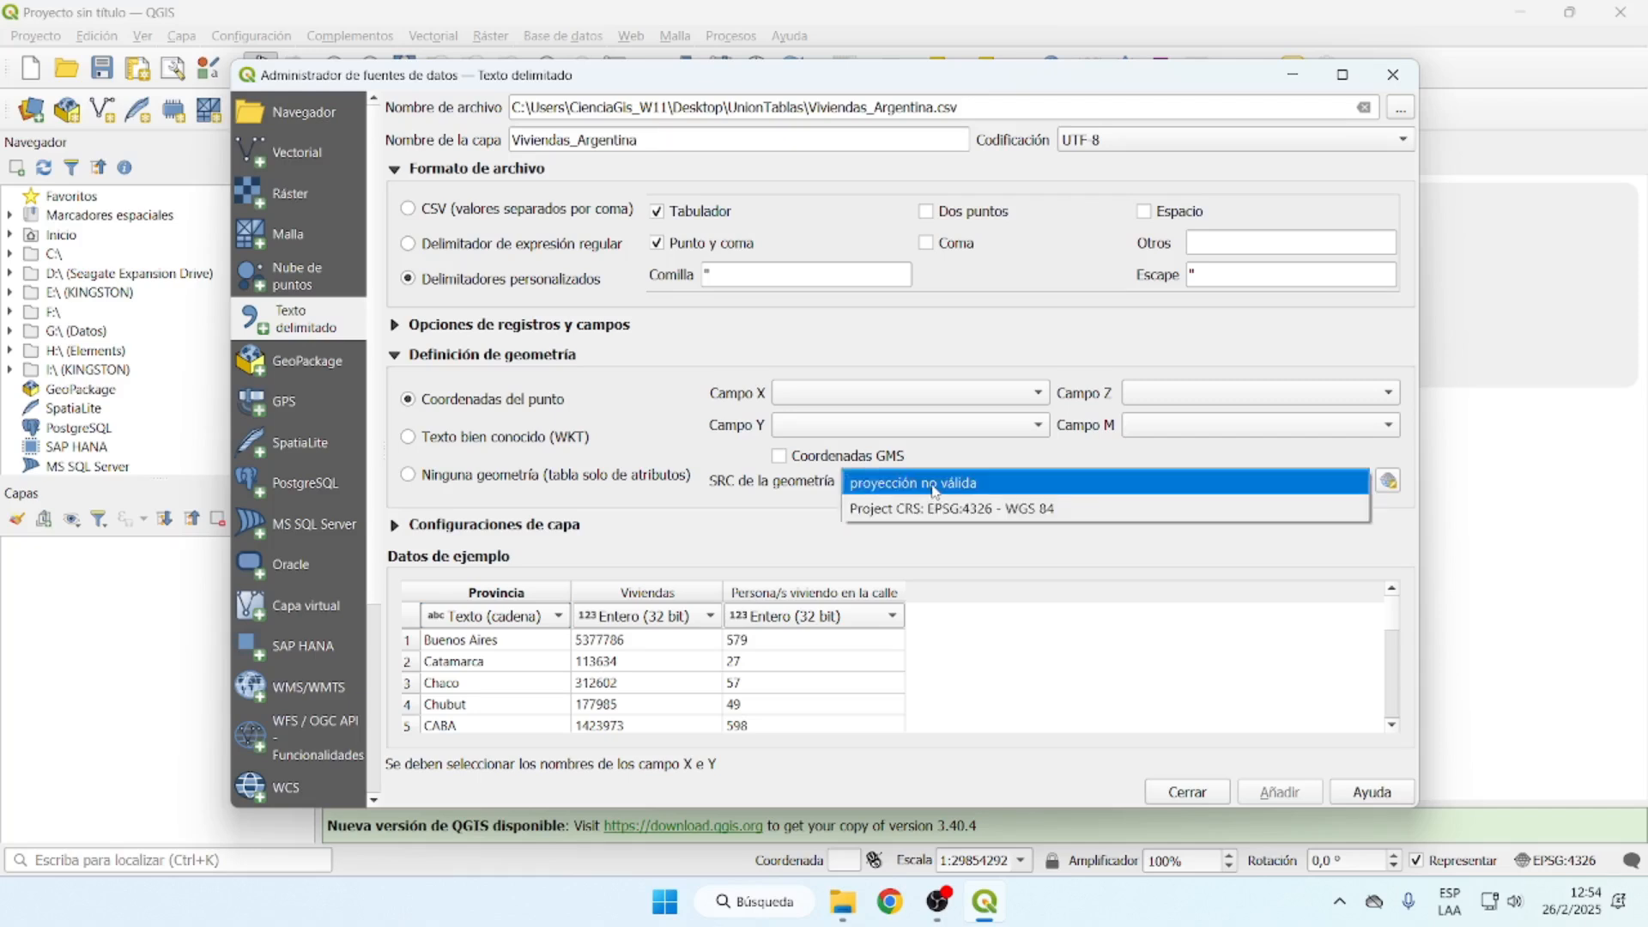
click(936, 492)
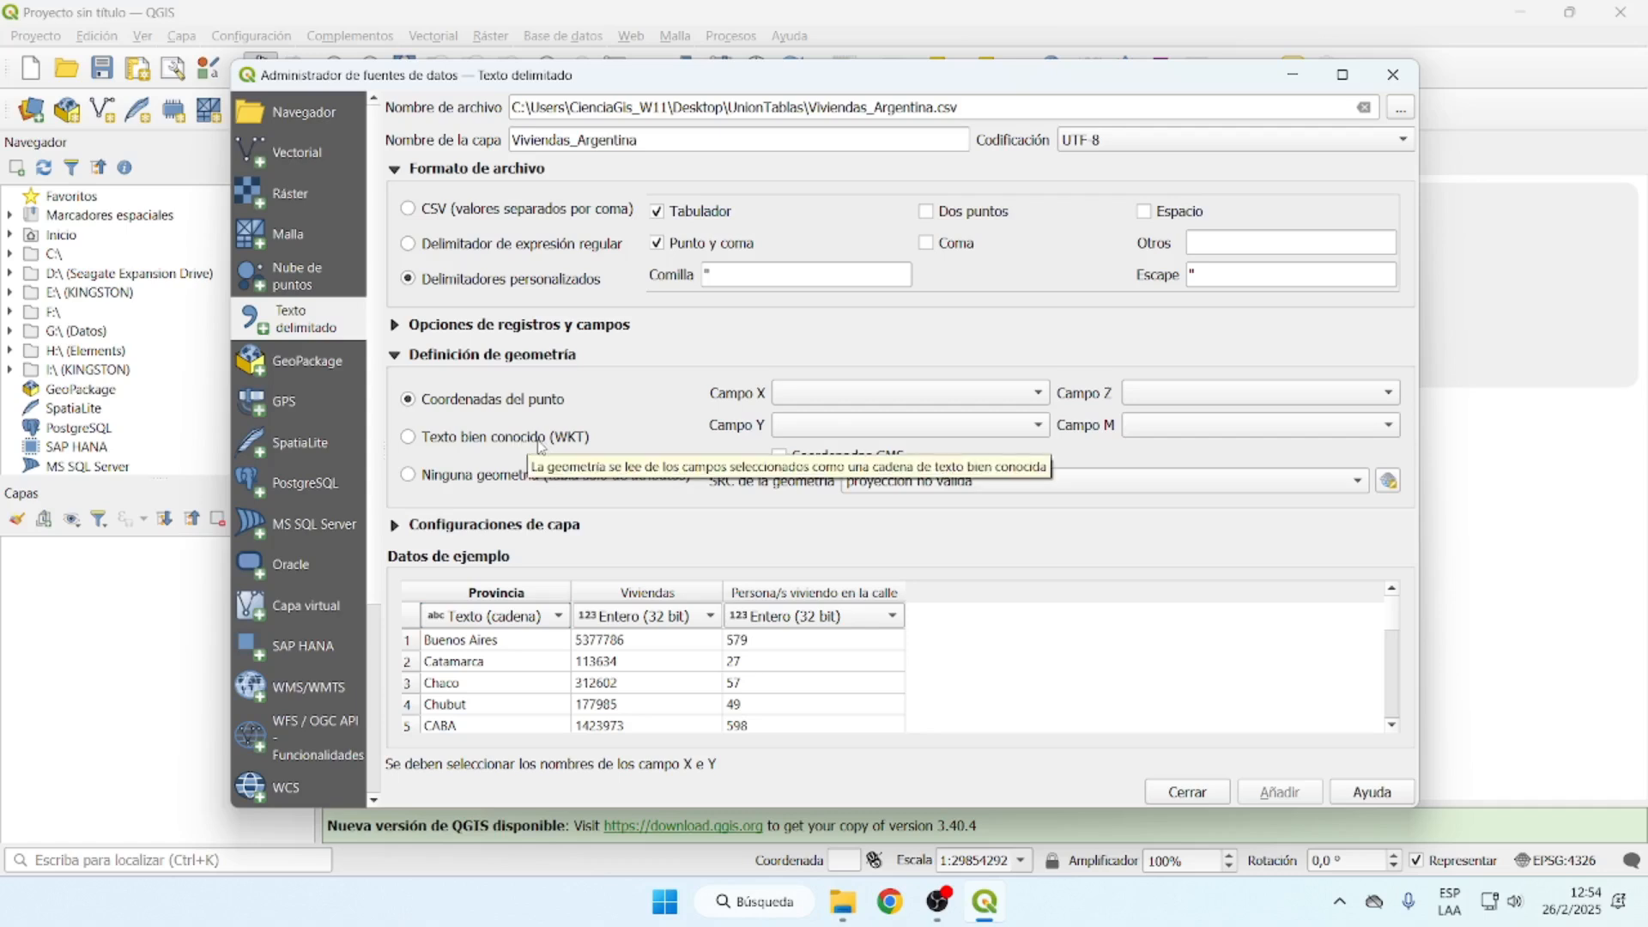
Try the well-known text (WKT) geometry definition and examine its geometry CRS choices
click(496, 442)
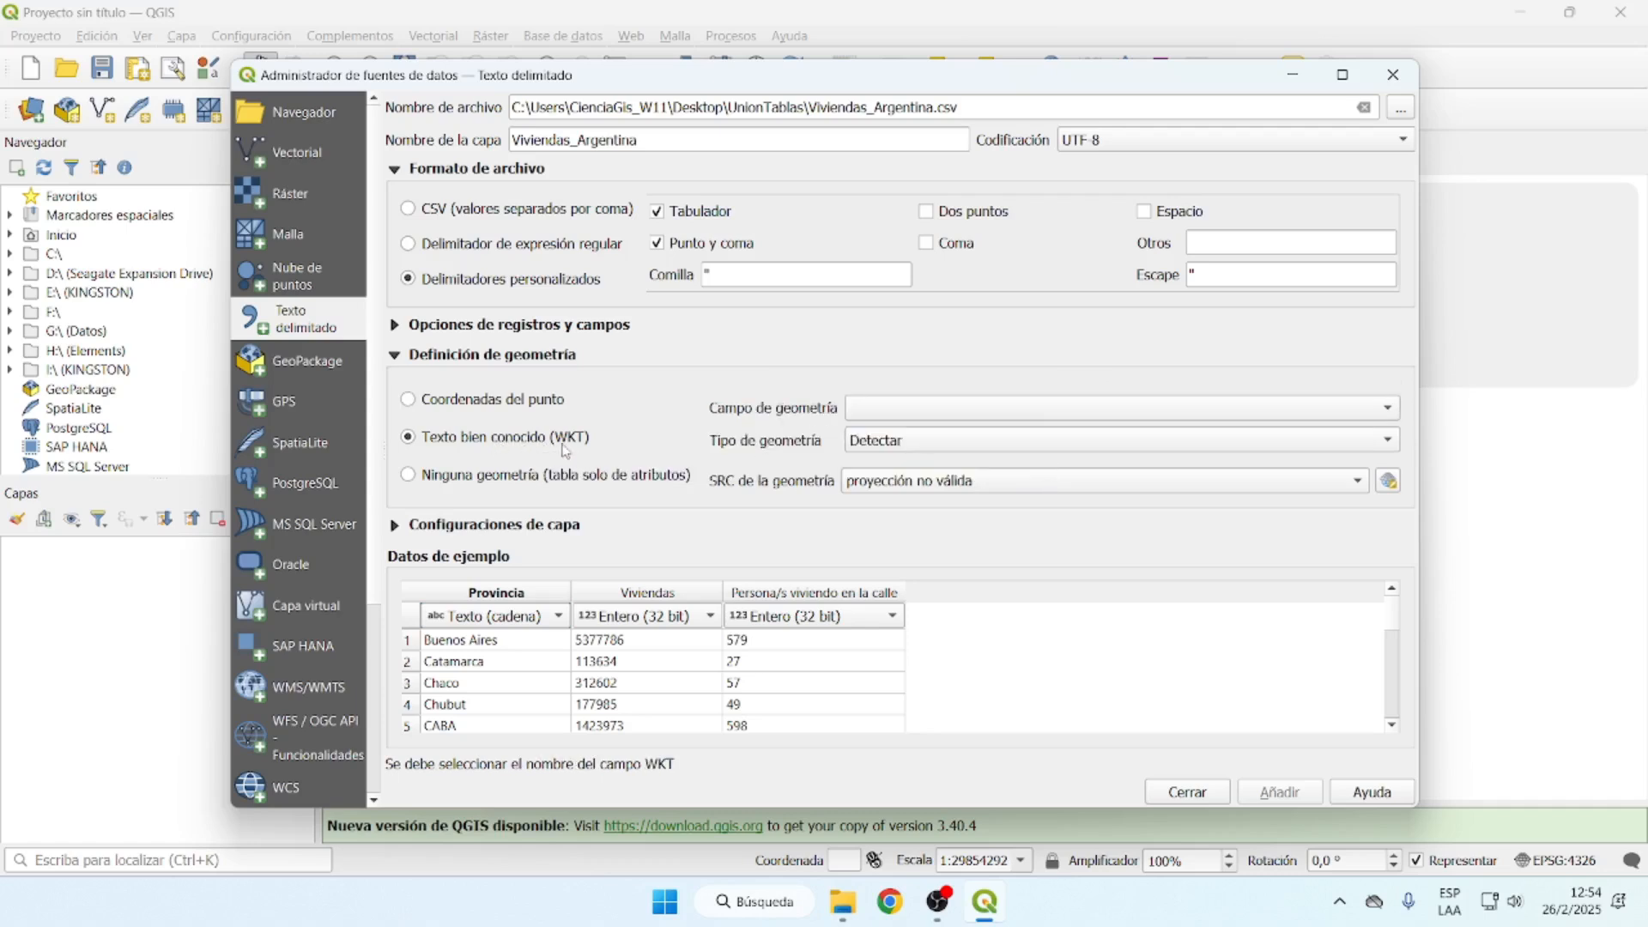
click(927, 483)
click(755, 500)
click(910, 490)
click(787, 494)
Set the table to have no geometry, add Viviendas_Argentina to the project, and close the data source manager
click(482, 482)
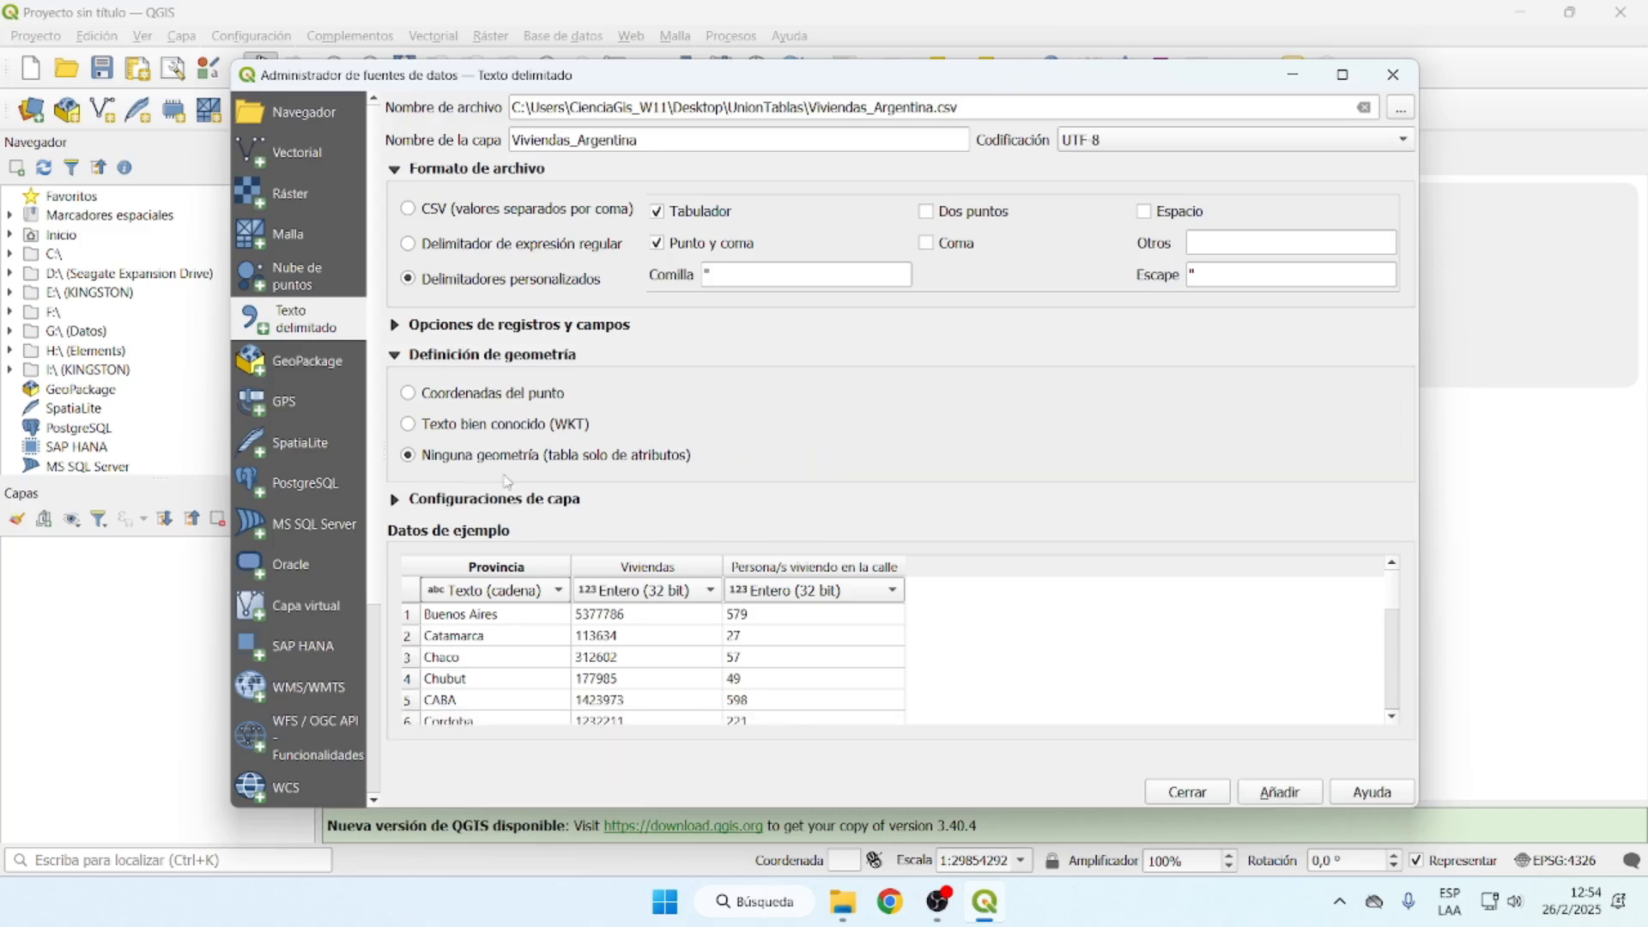
click(1279, 791)
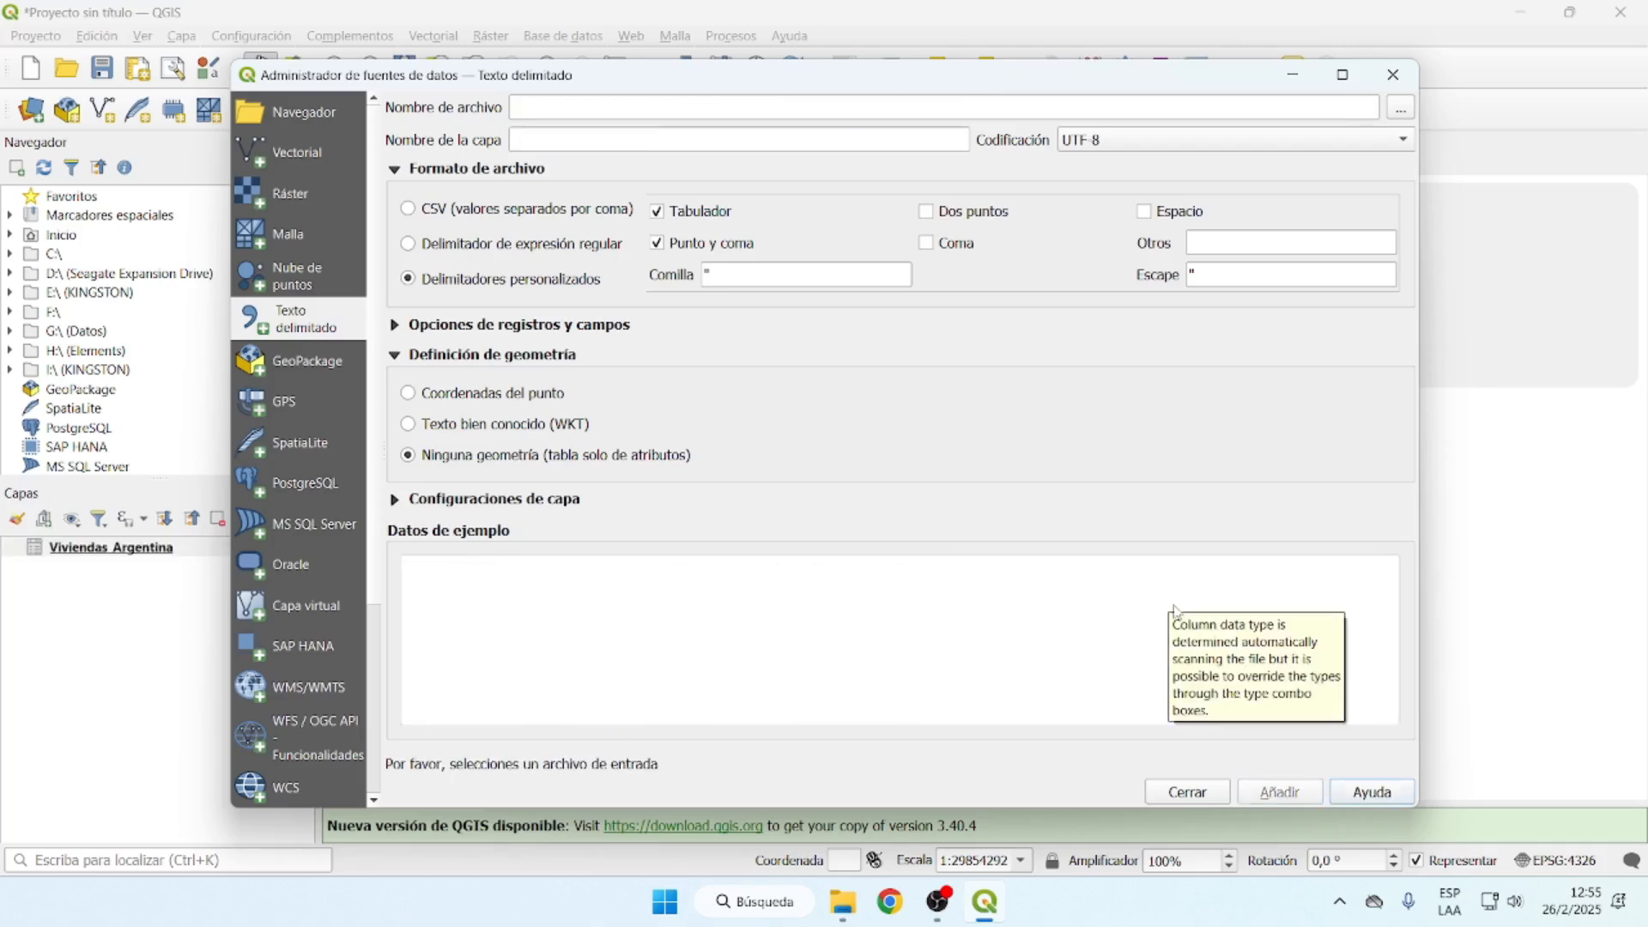
click(1187, 792)
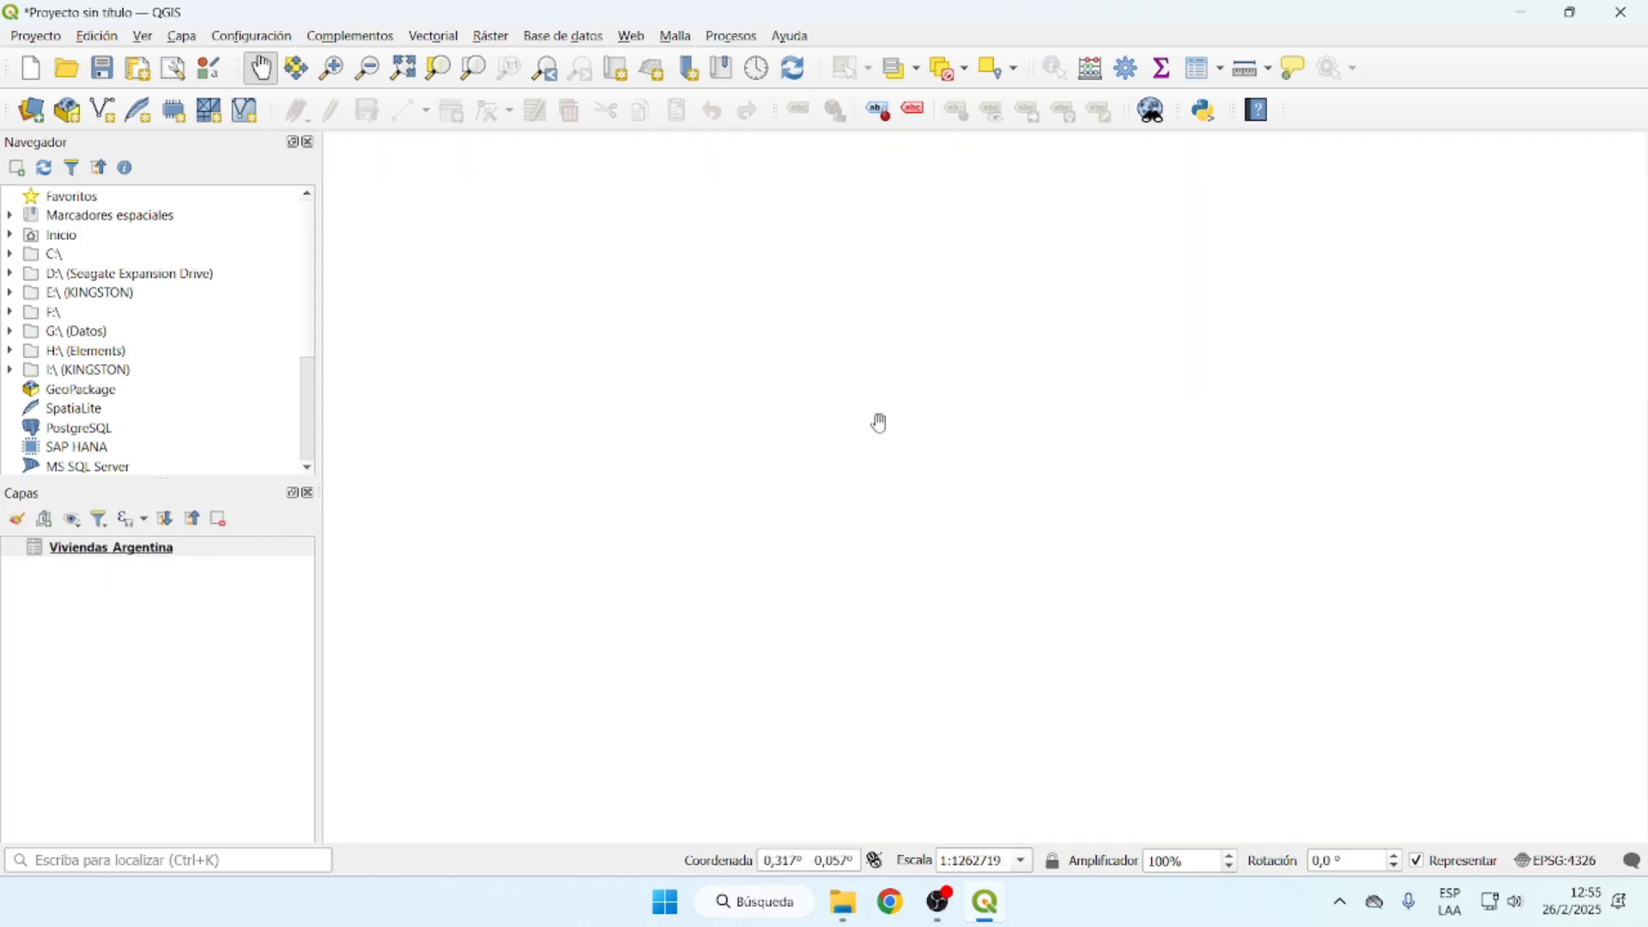
Examine the Viviendas_Argentina attribute table, enlarging its window and widening the Persona/s viviendo en la calle column, and close it
click(121, 547)
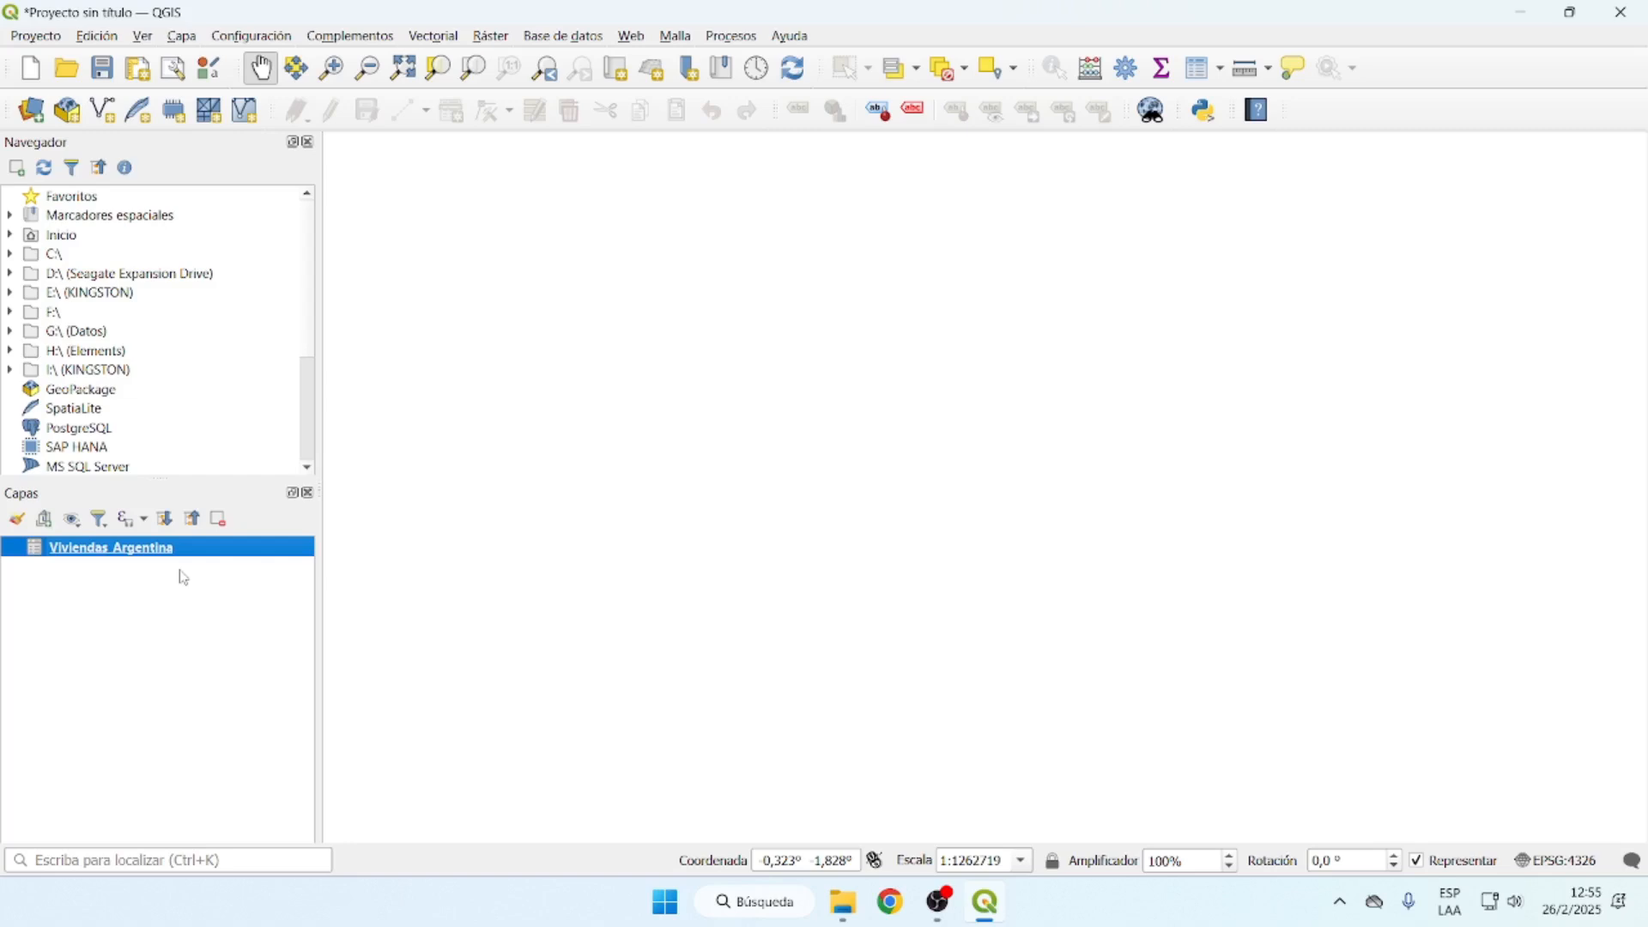
right_click(113, 554)
click(217, 724)
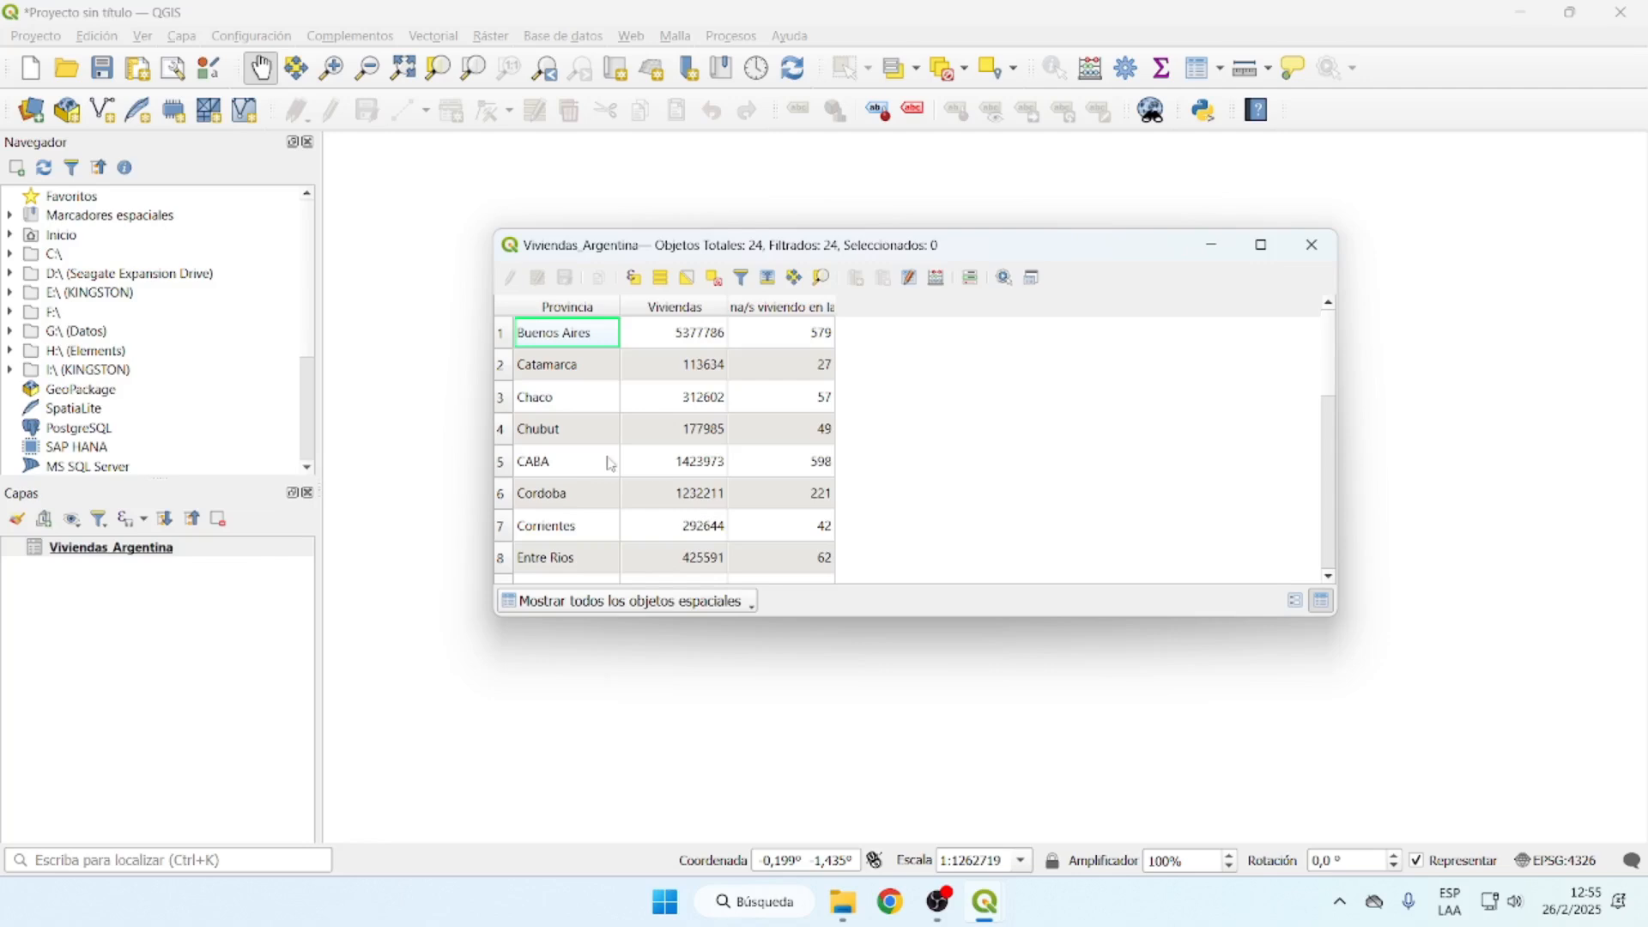
drag(1331, 622, 1158, 837)
double_click(837, 307)
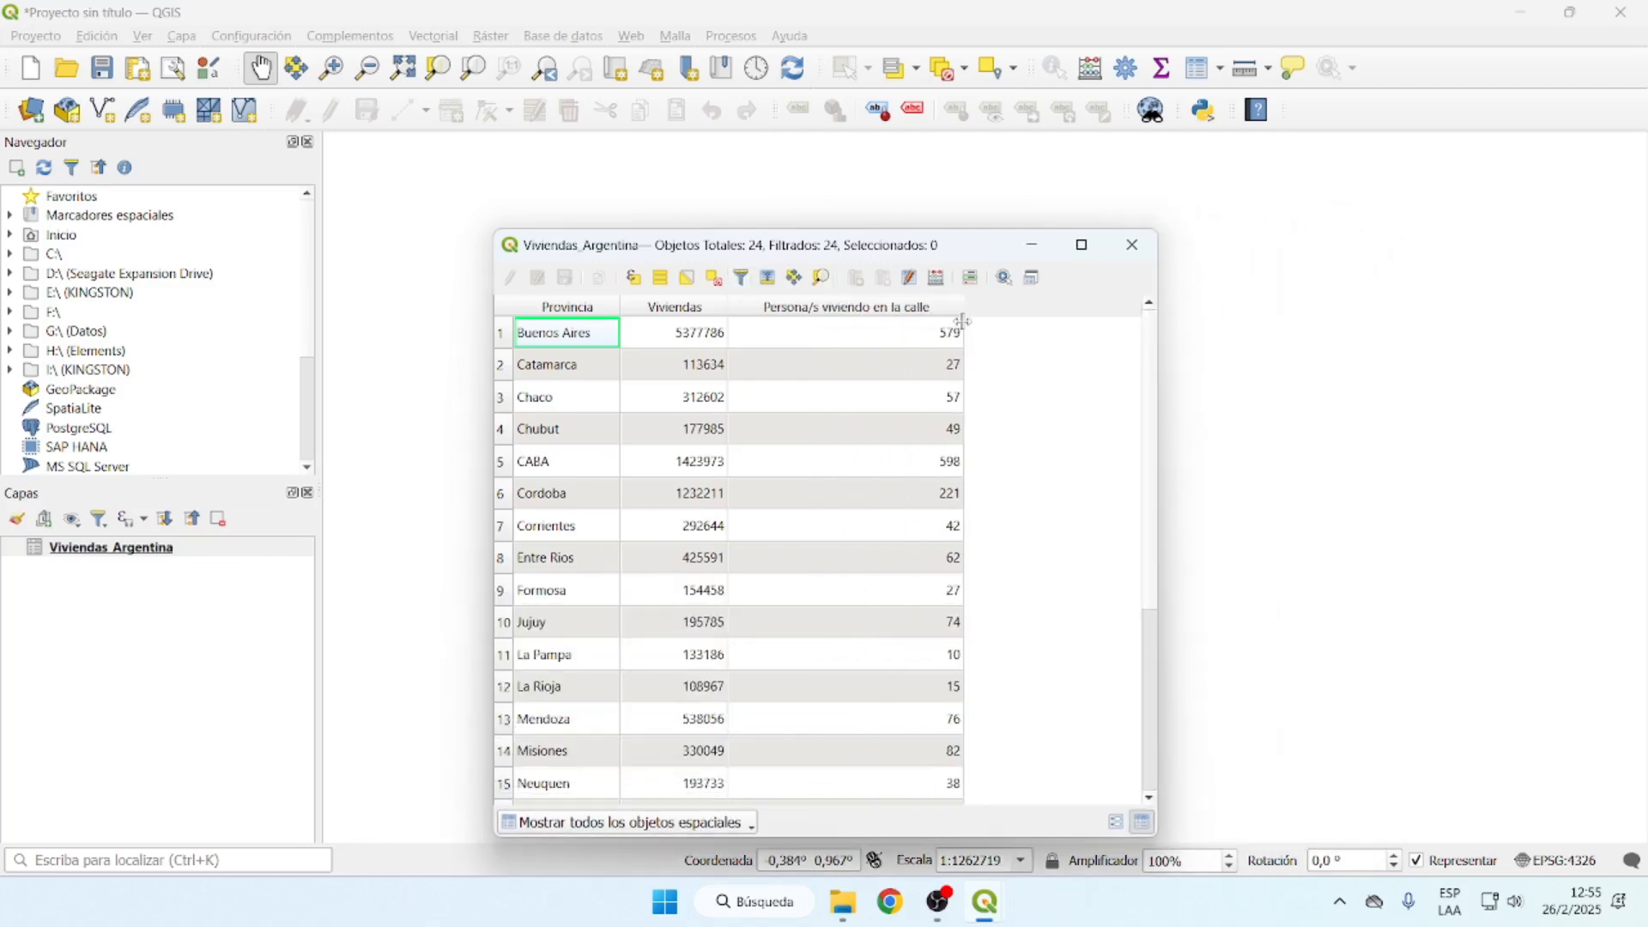
click(1133, 246)
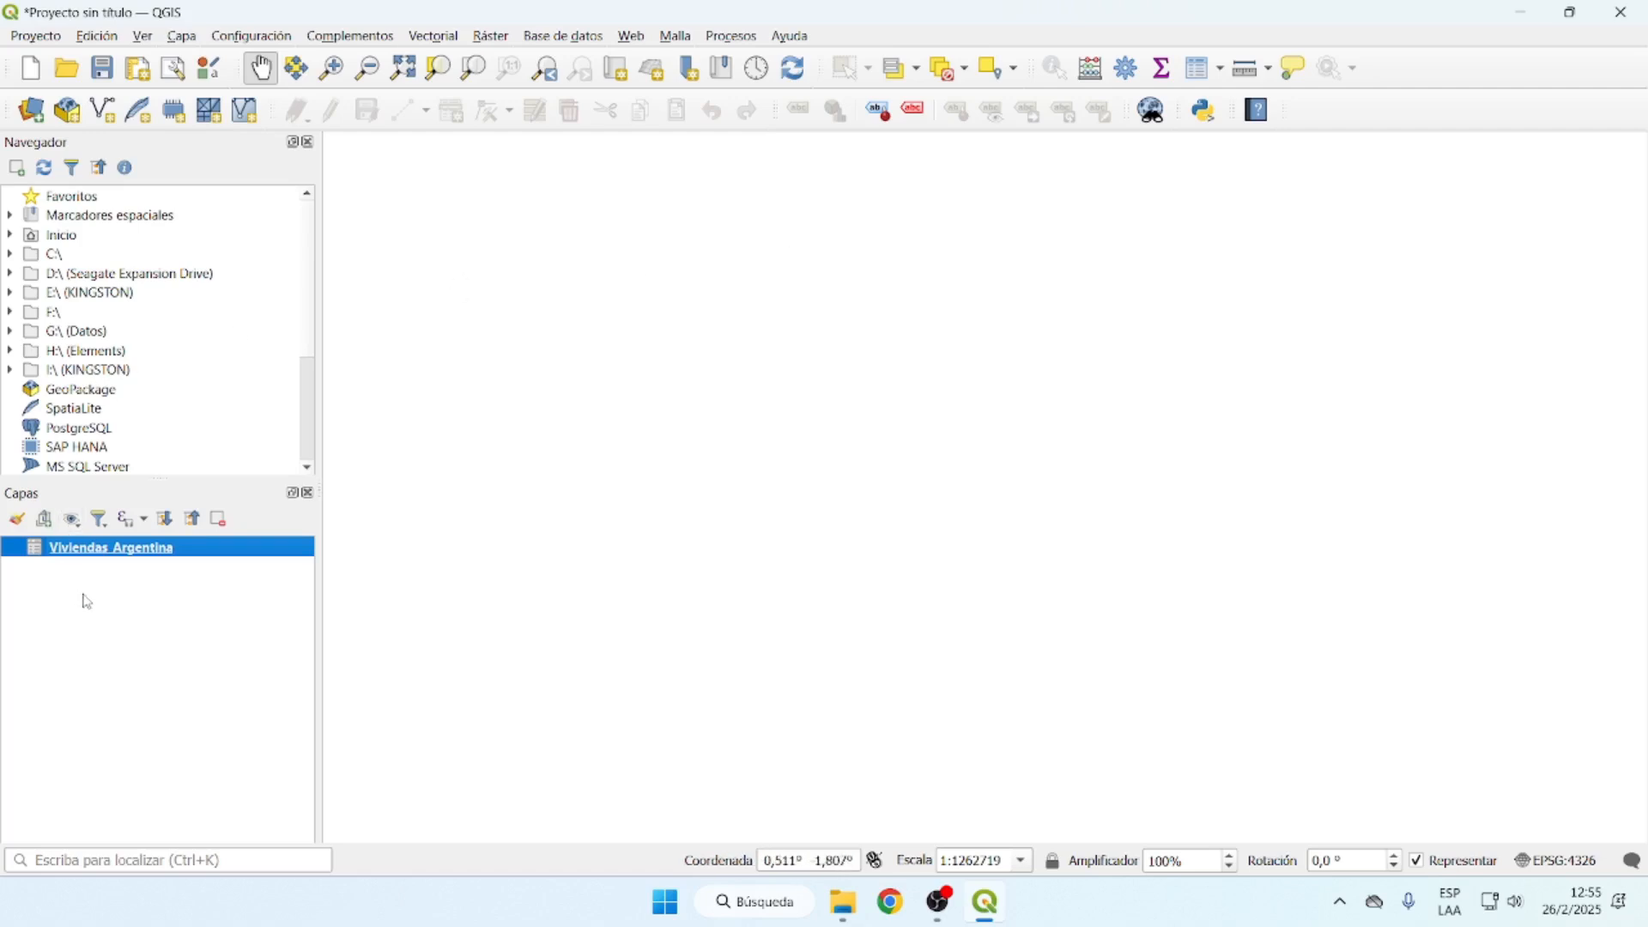
Load the Viviendas_Argentina file from the UnionTablas folder in File Explorer directly into the QGIS layer list, and set the folder window aside
click(203, 607)
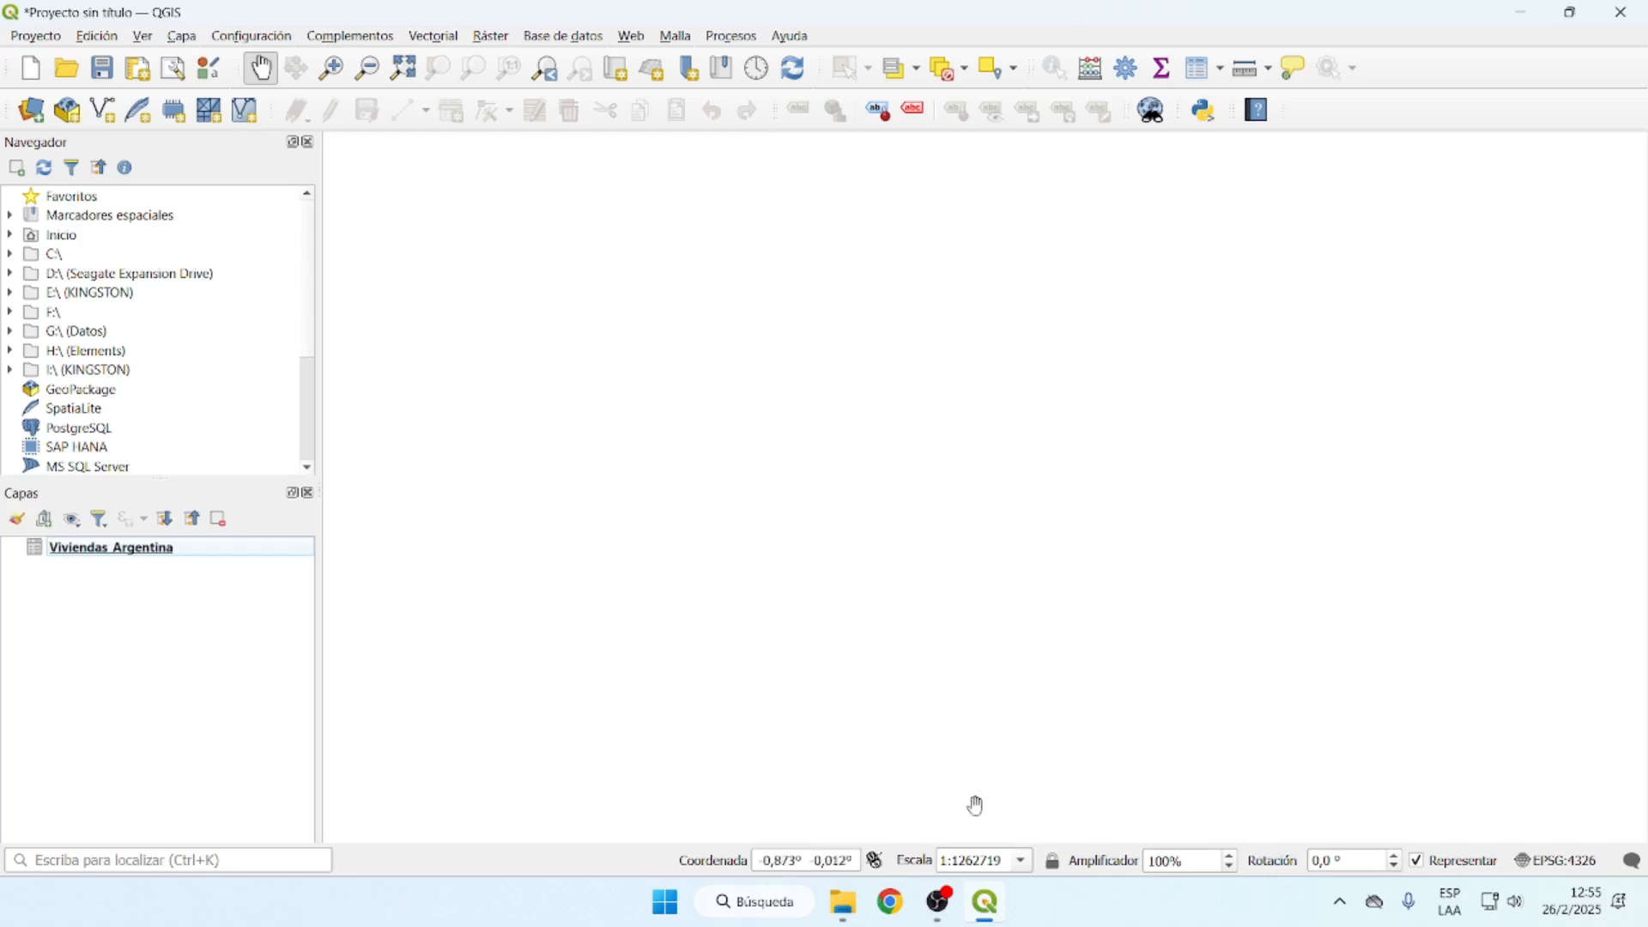
mouse_move(846, 910)
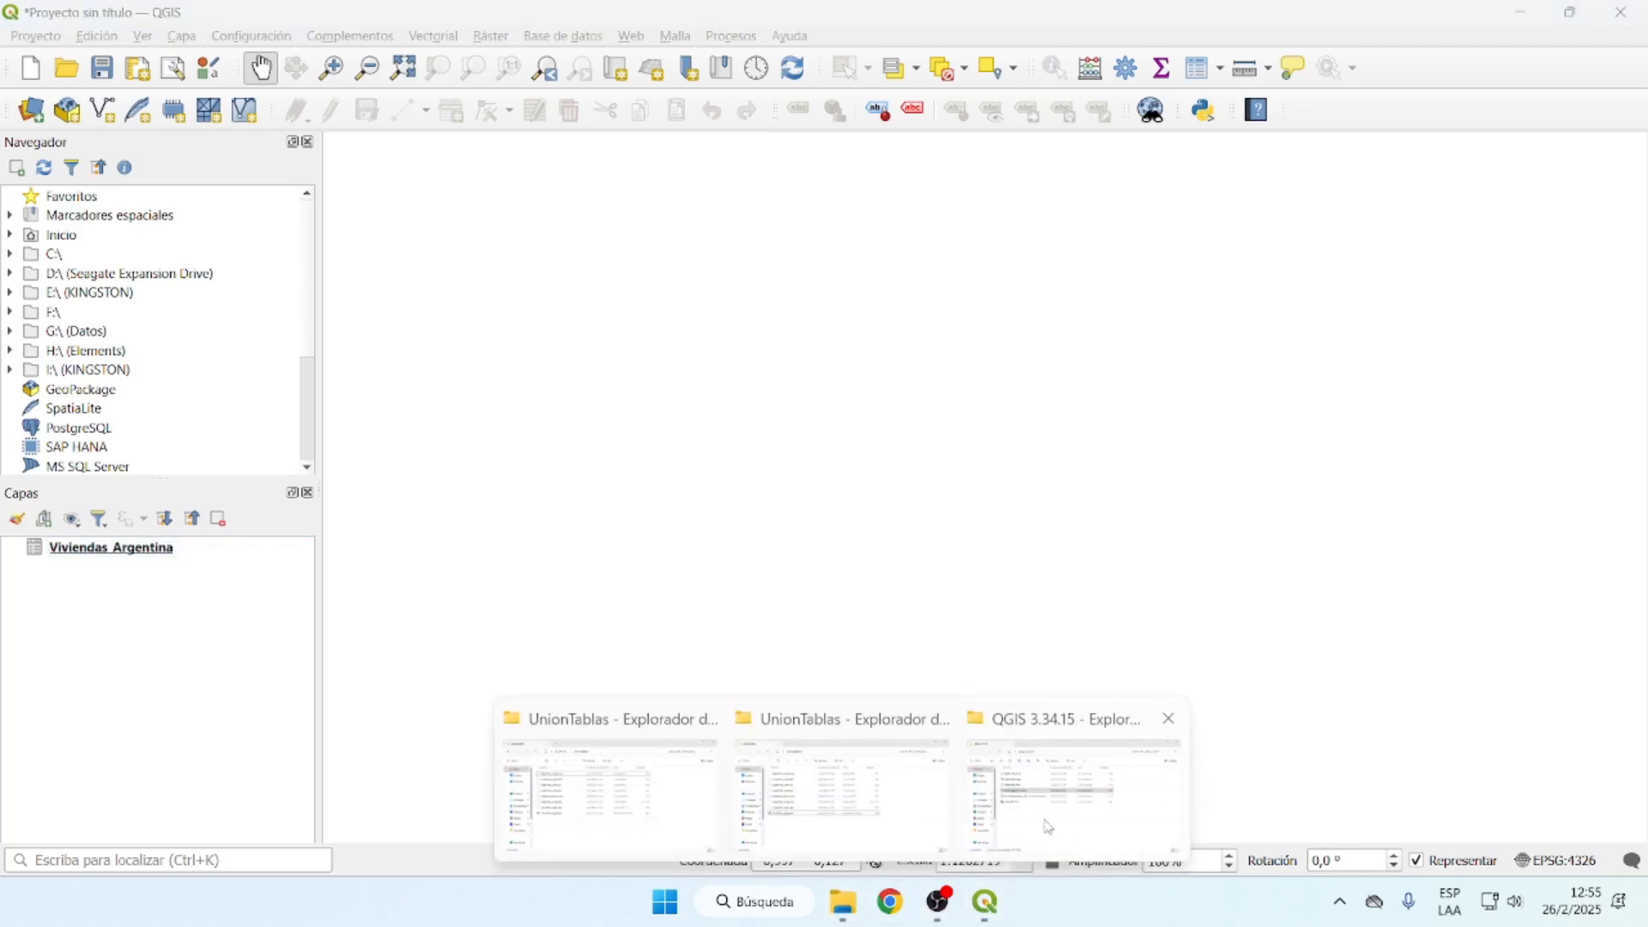
mouse_move(1049, 829)
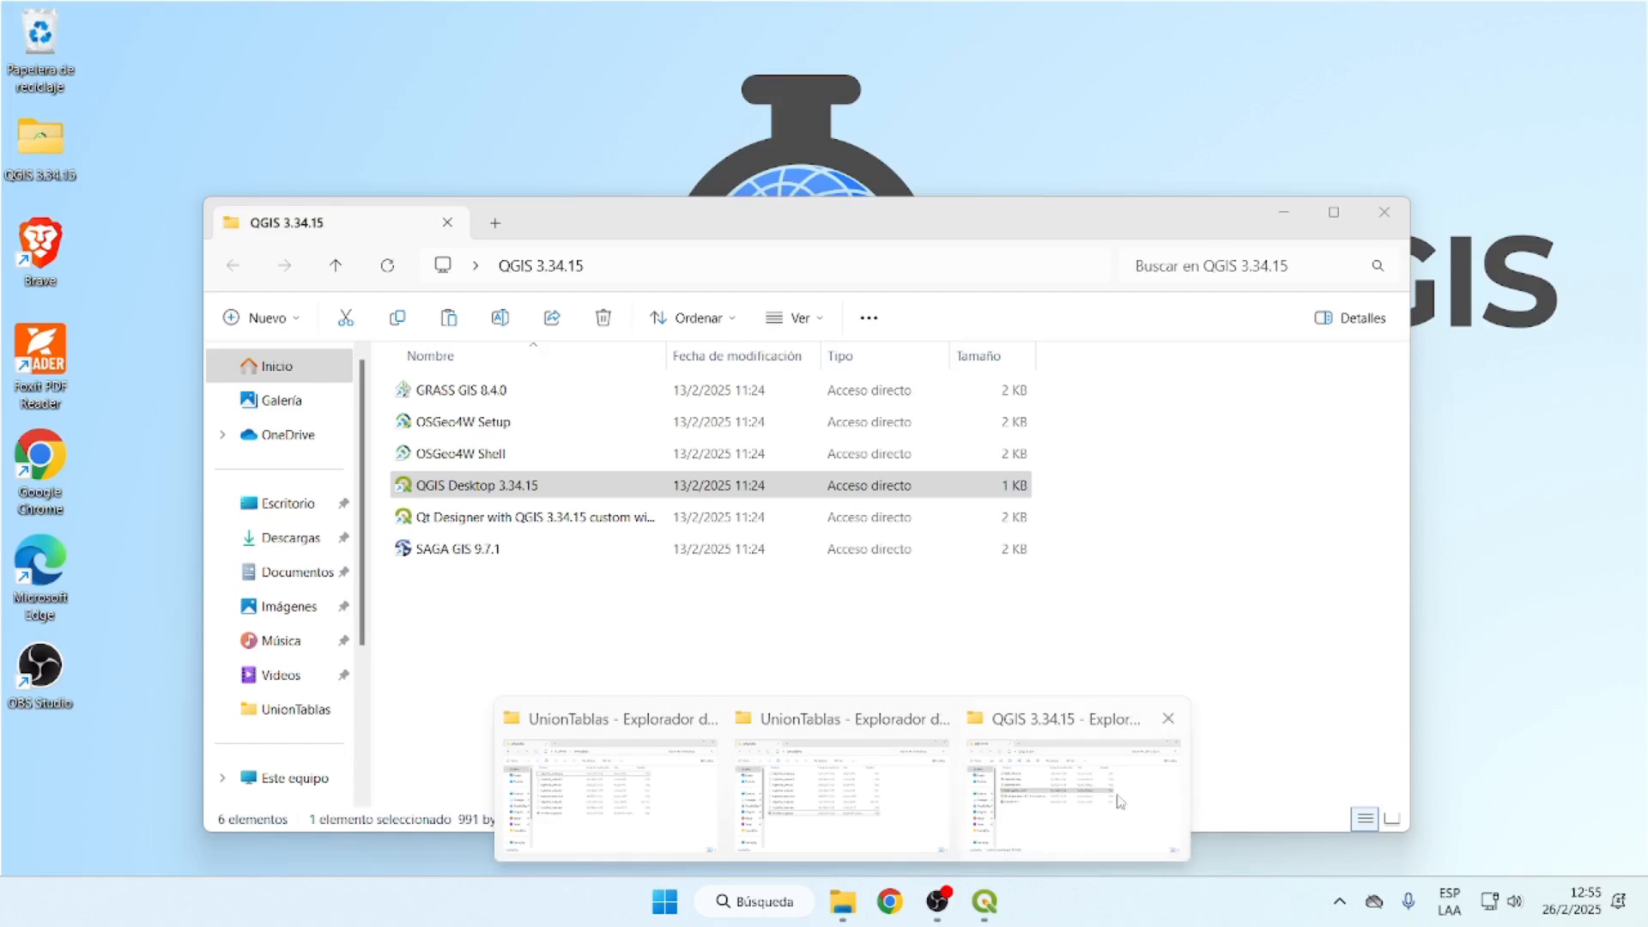
click(935, 822)
click(708, 571)
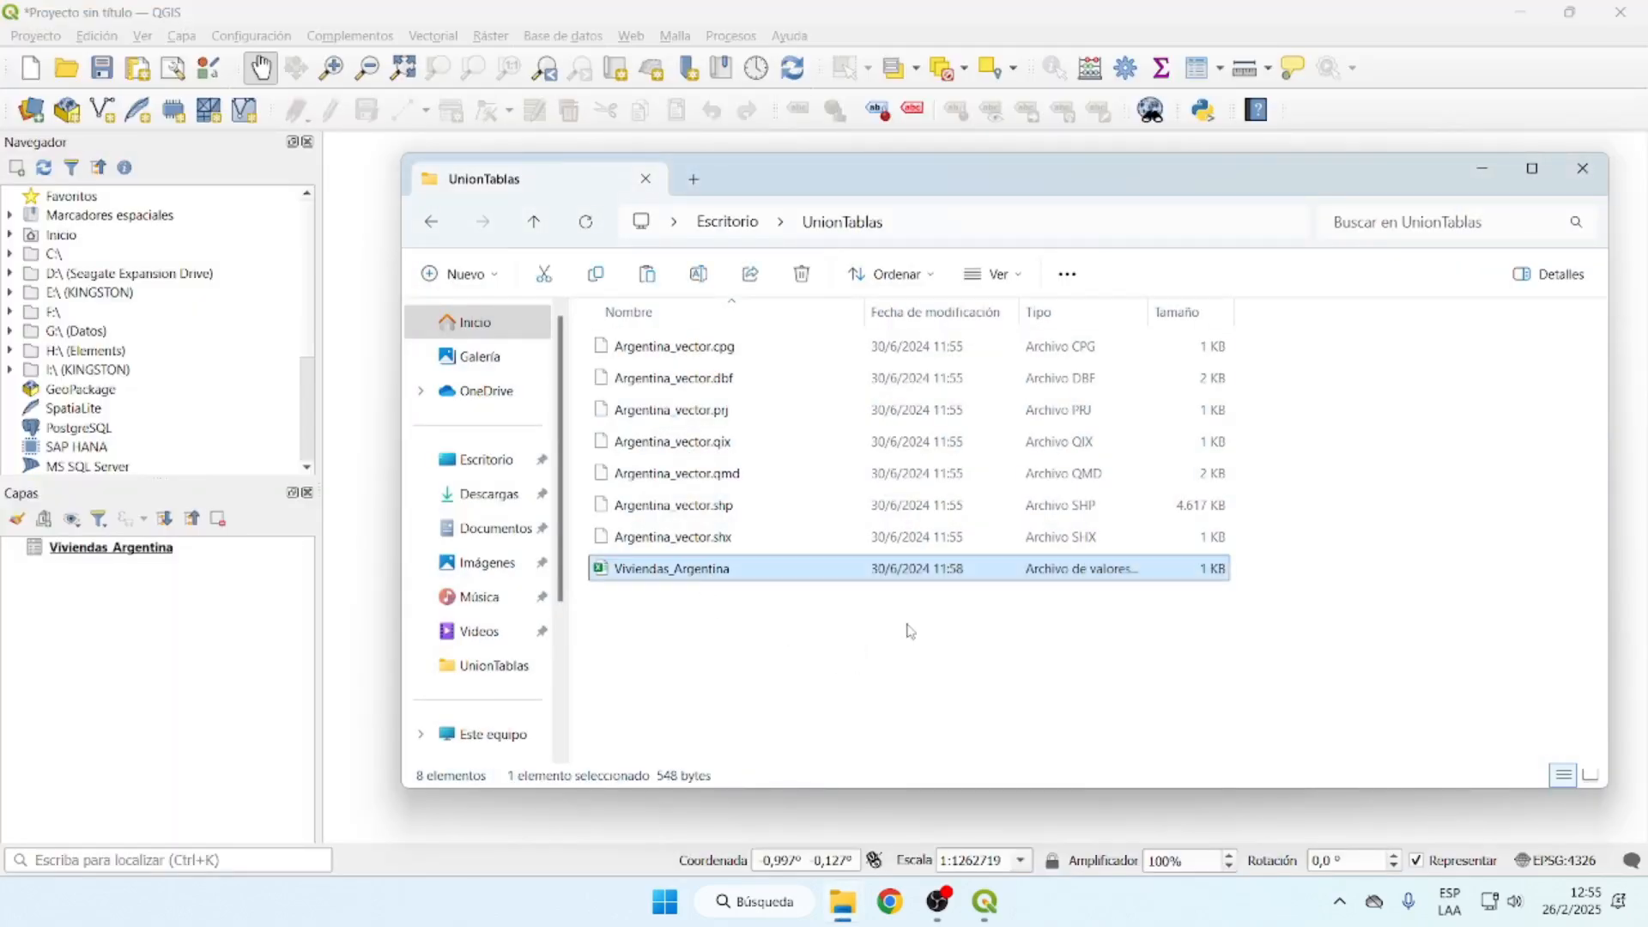
drag(712, 576, 129, 618)
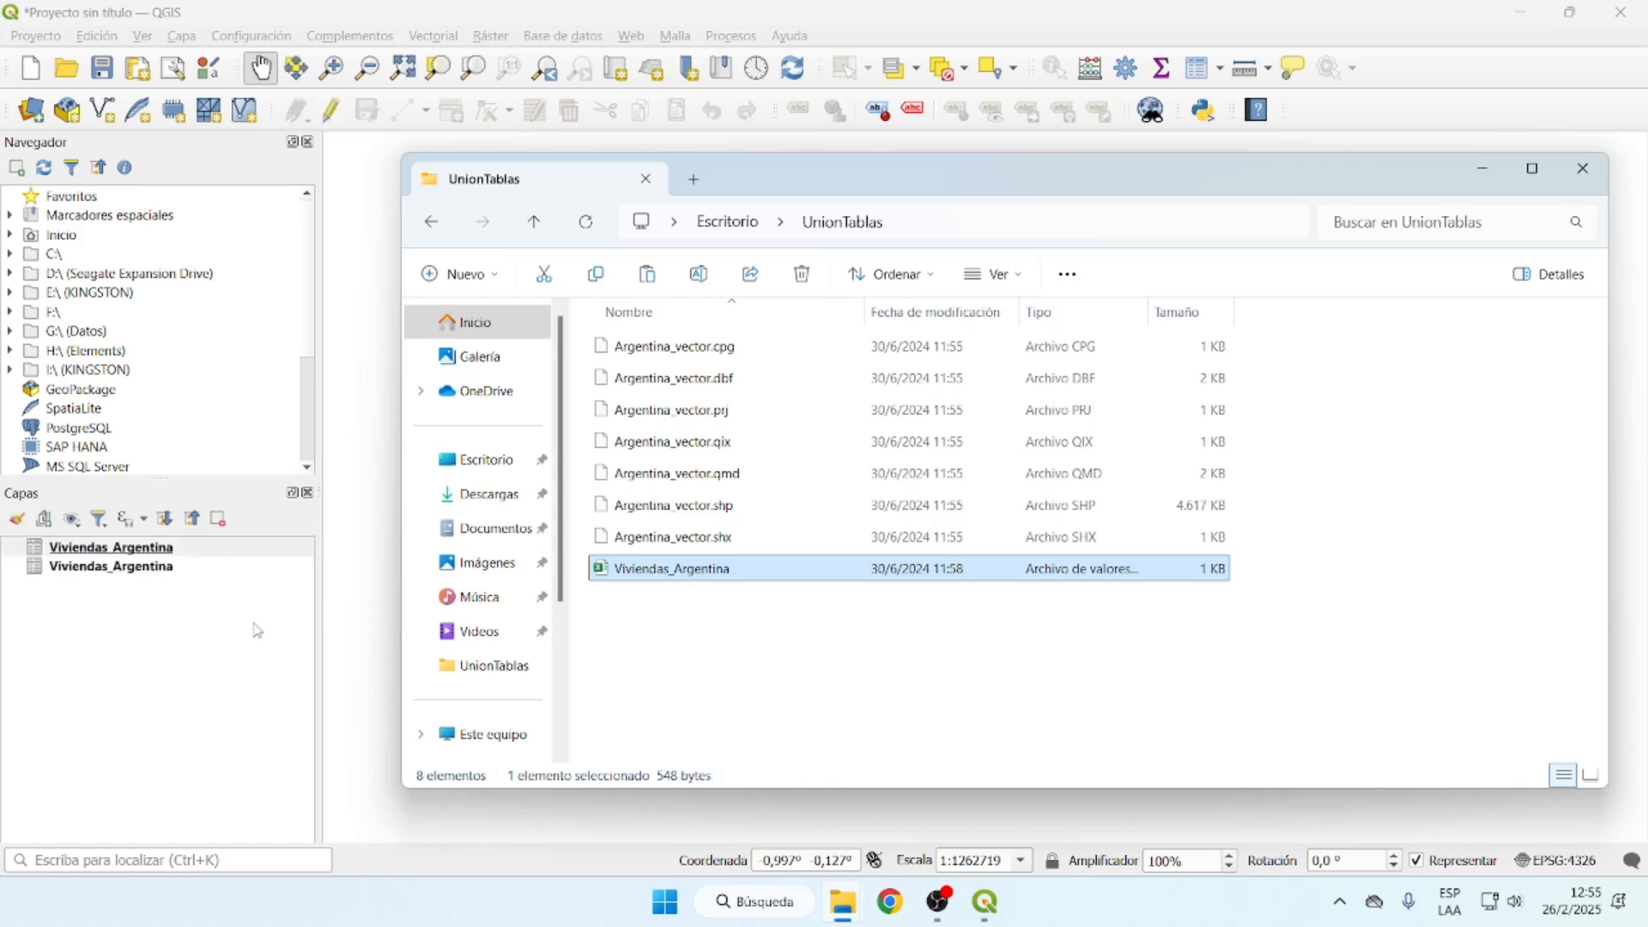
click(1485, 172)
Examine how values are aligned in the attribute table of the directly loaded Viviendas_Argentina layer, and close the table
right_click(150, 547)
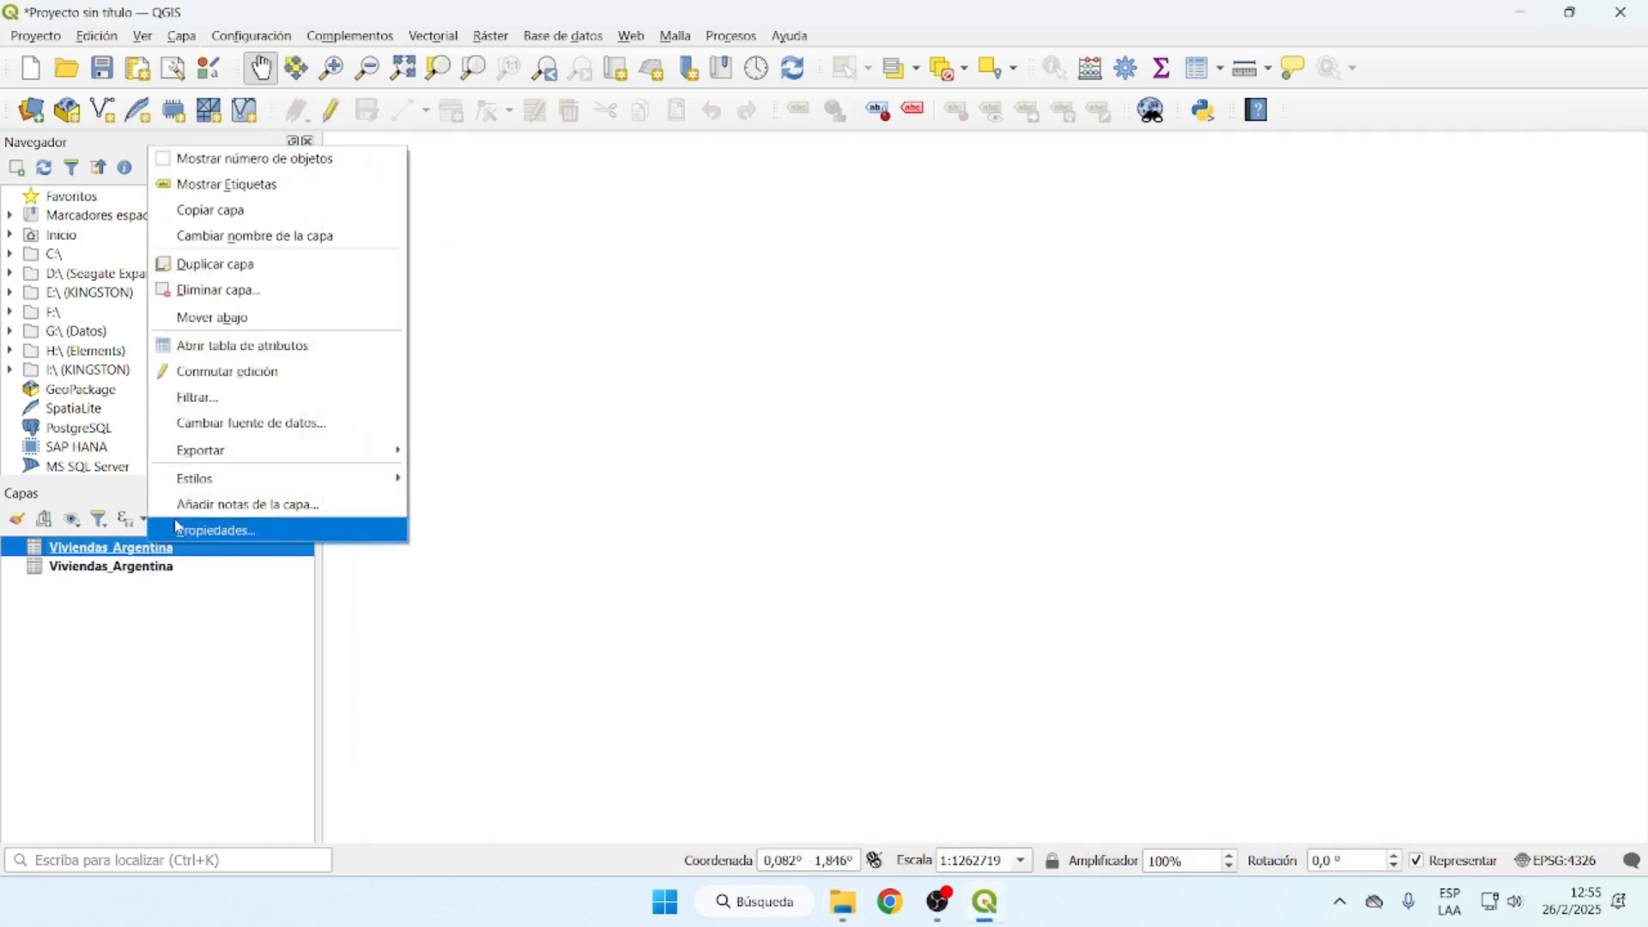
click(257, 346)
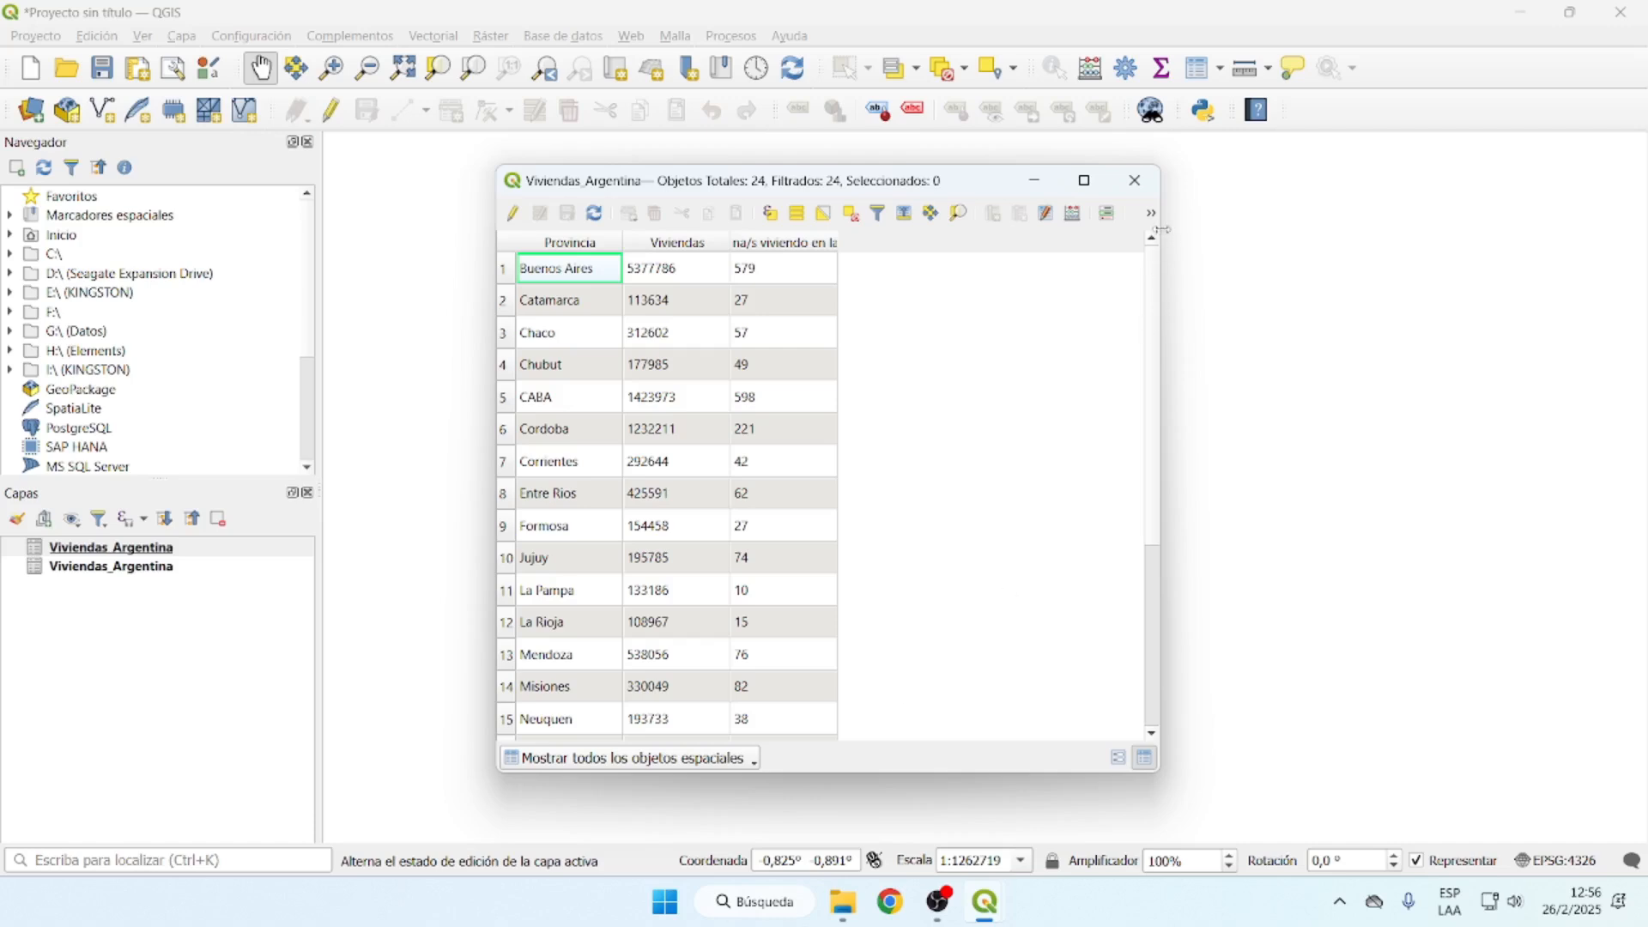
click(1147, 187)
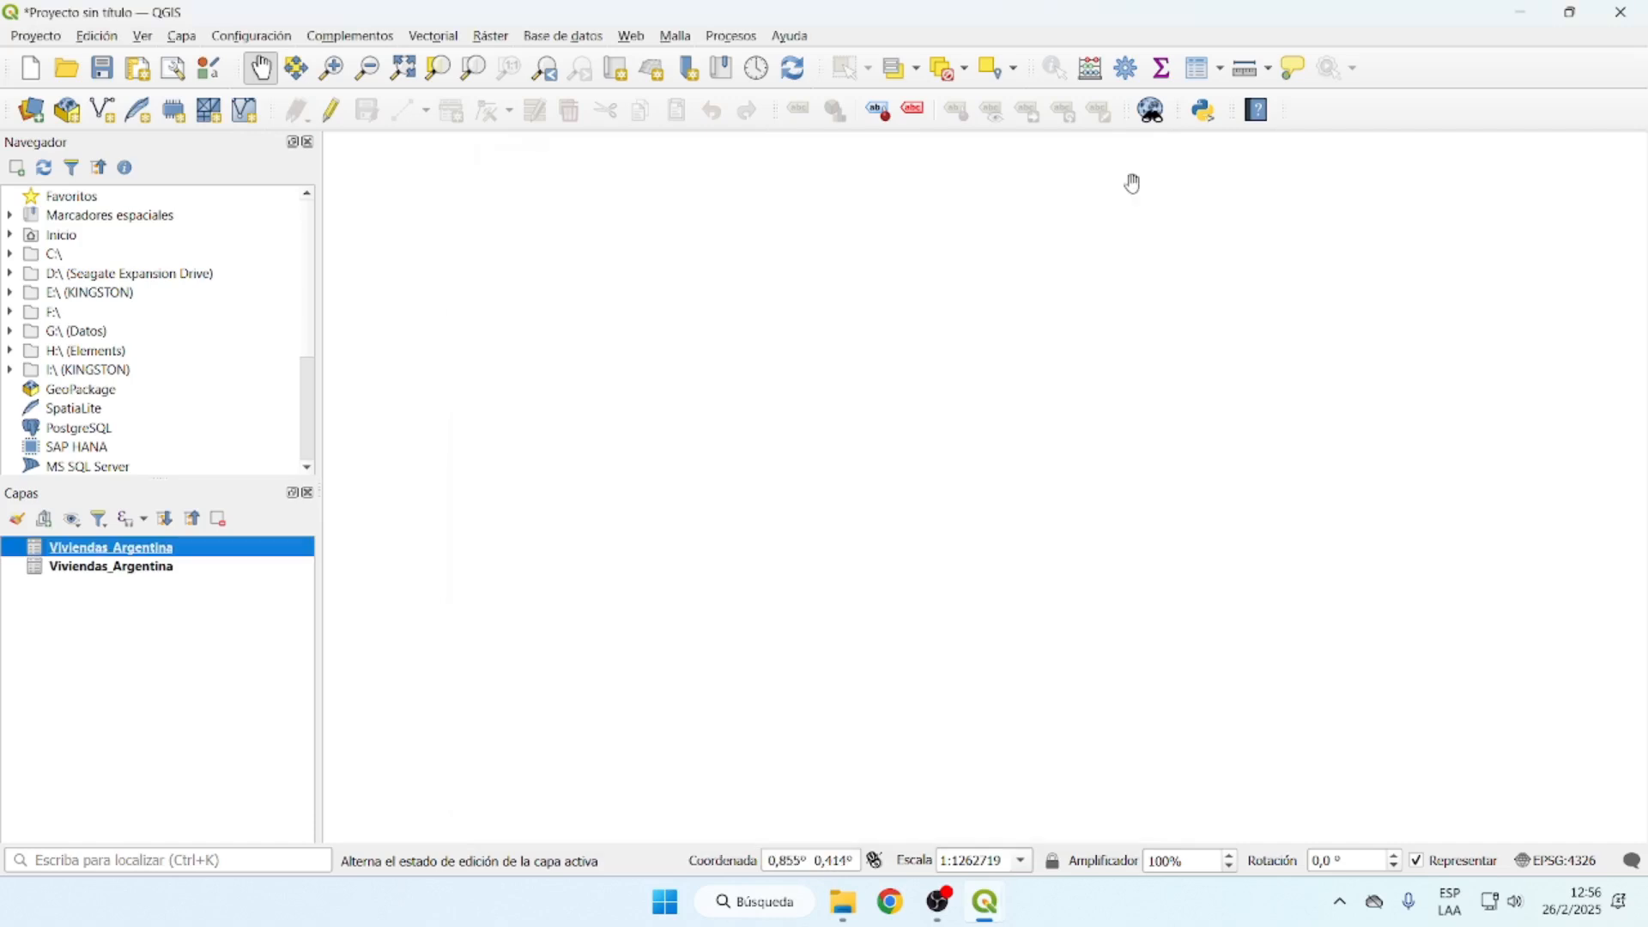
Examine the field types in the layer properties of the directly loaded Viviendas_Argentina layer, and close the properties
right_click(171, 551)
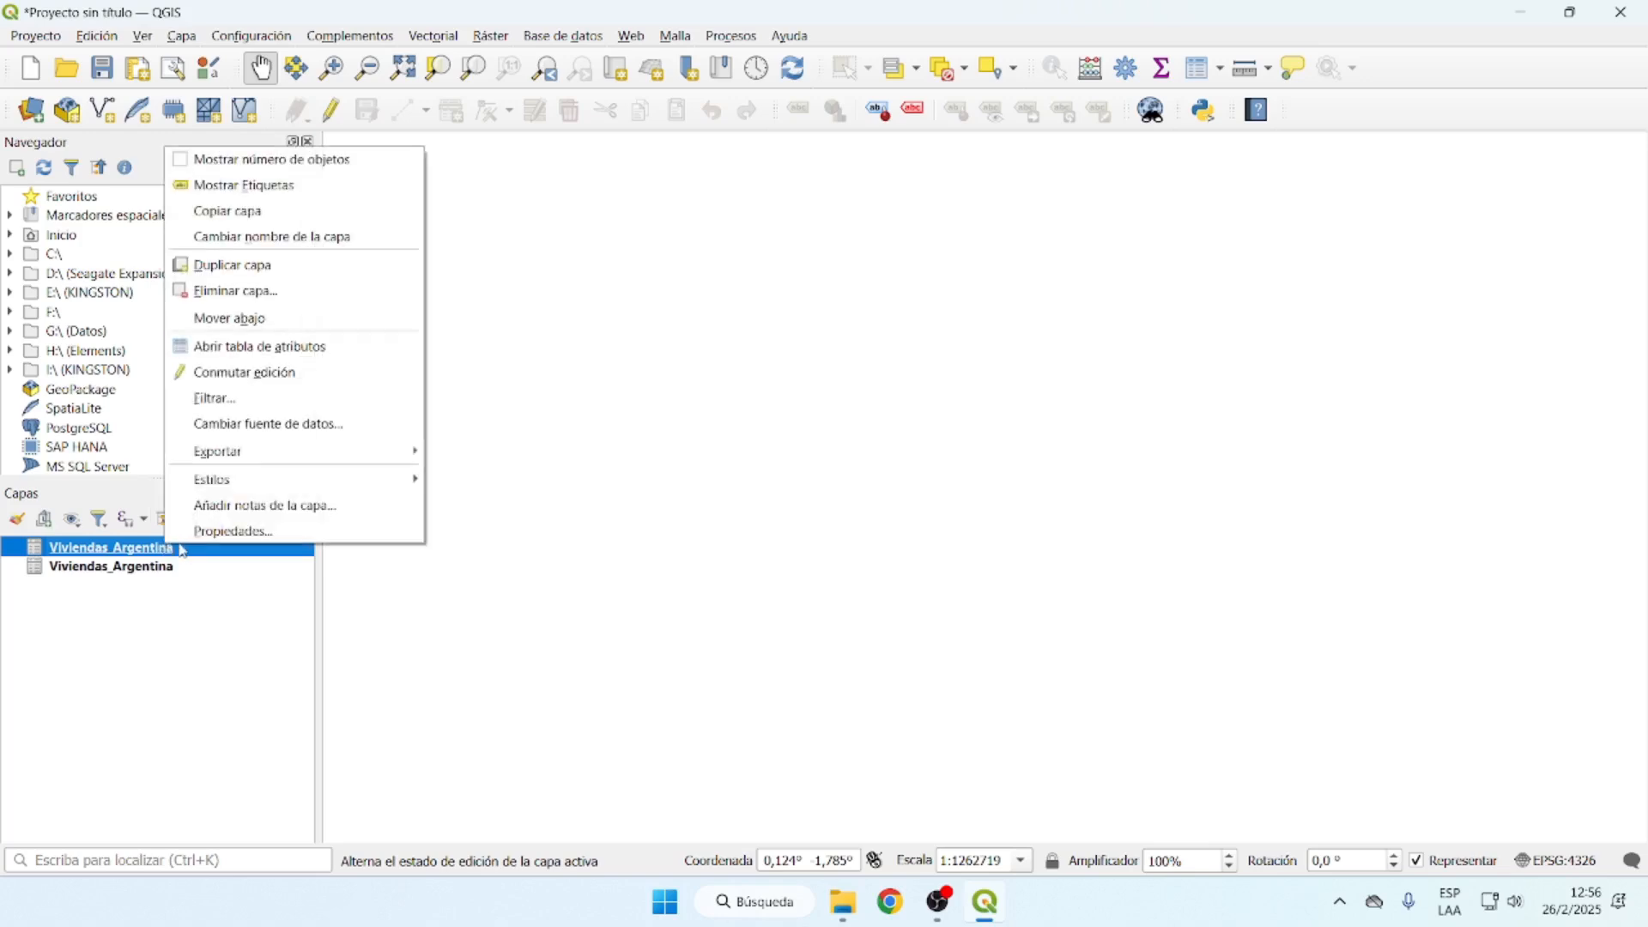
click(233, 534)
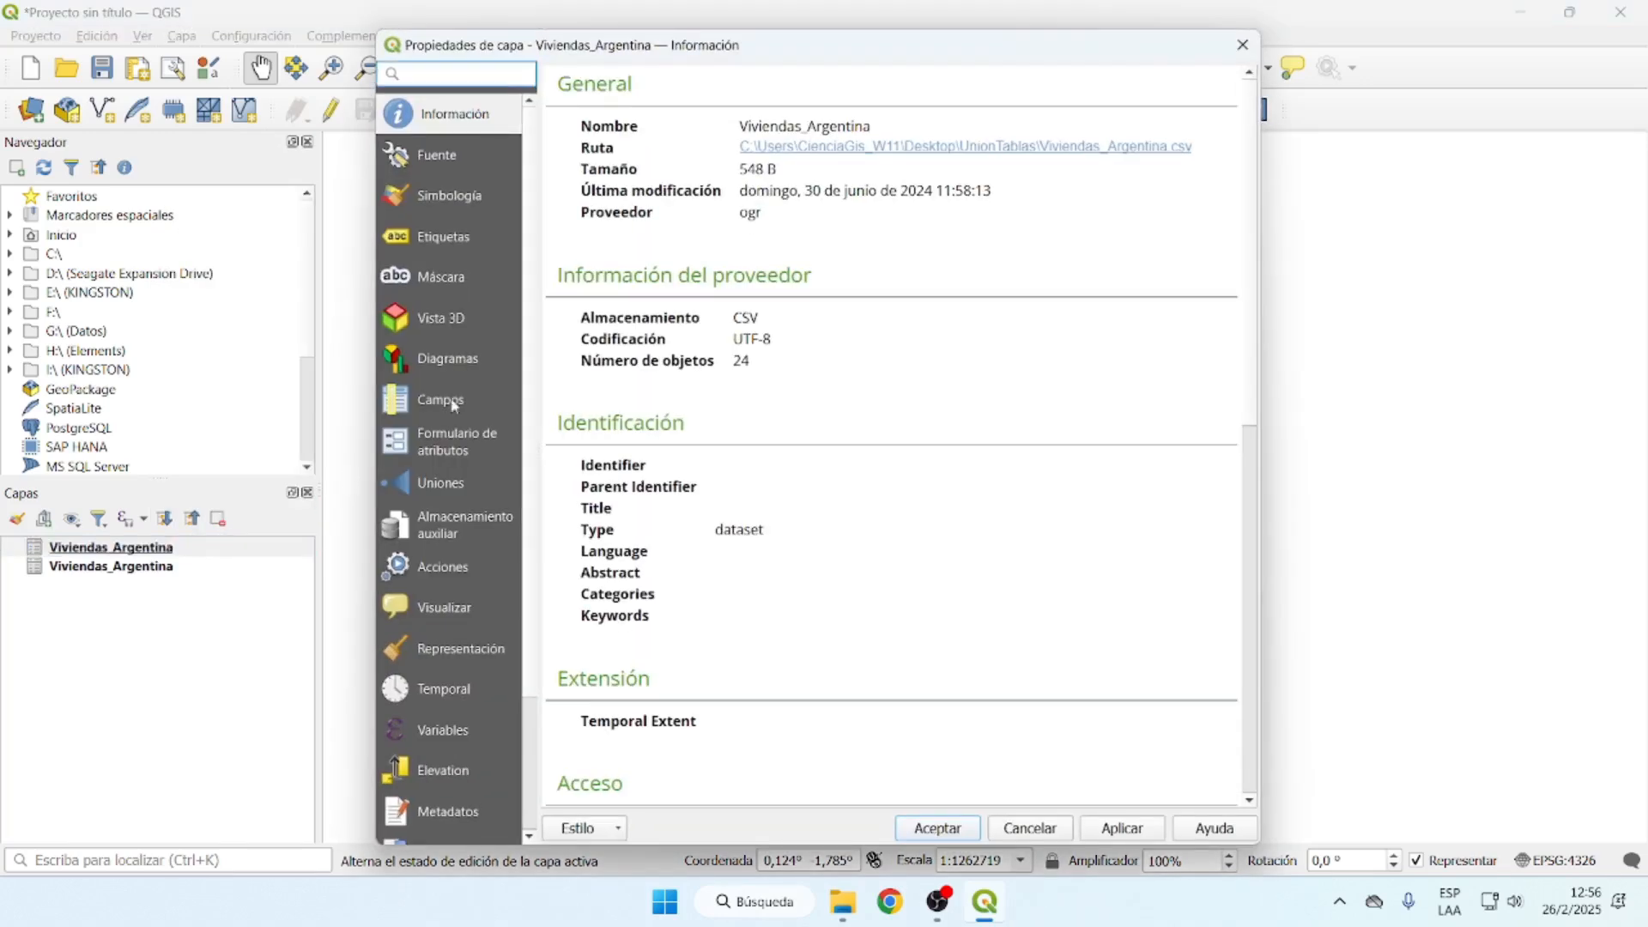
click(447, 400)
click(787, 360)
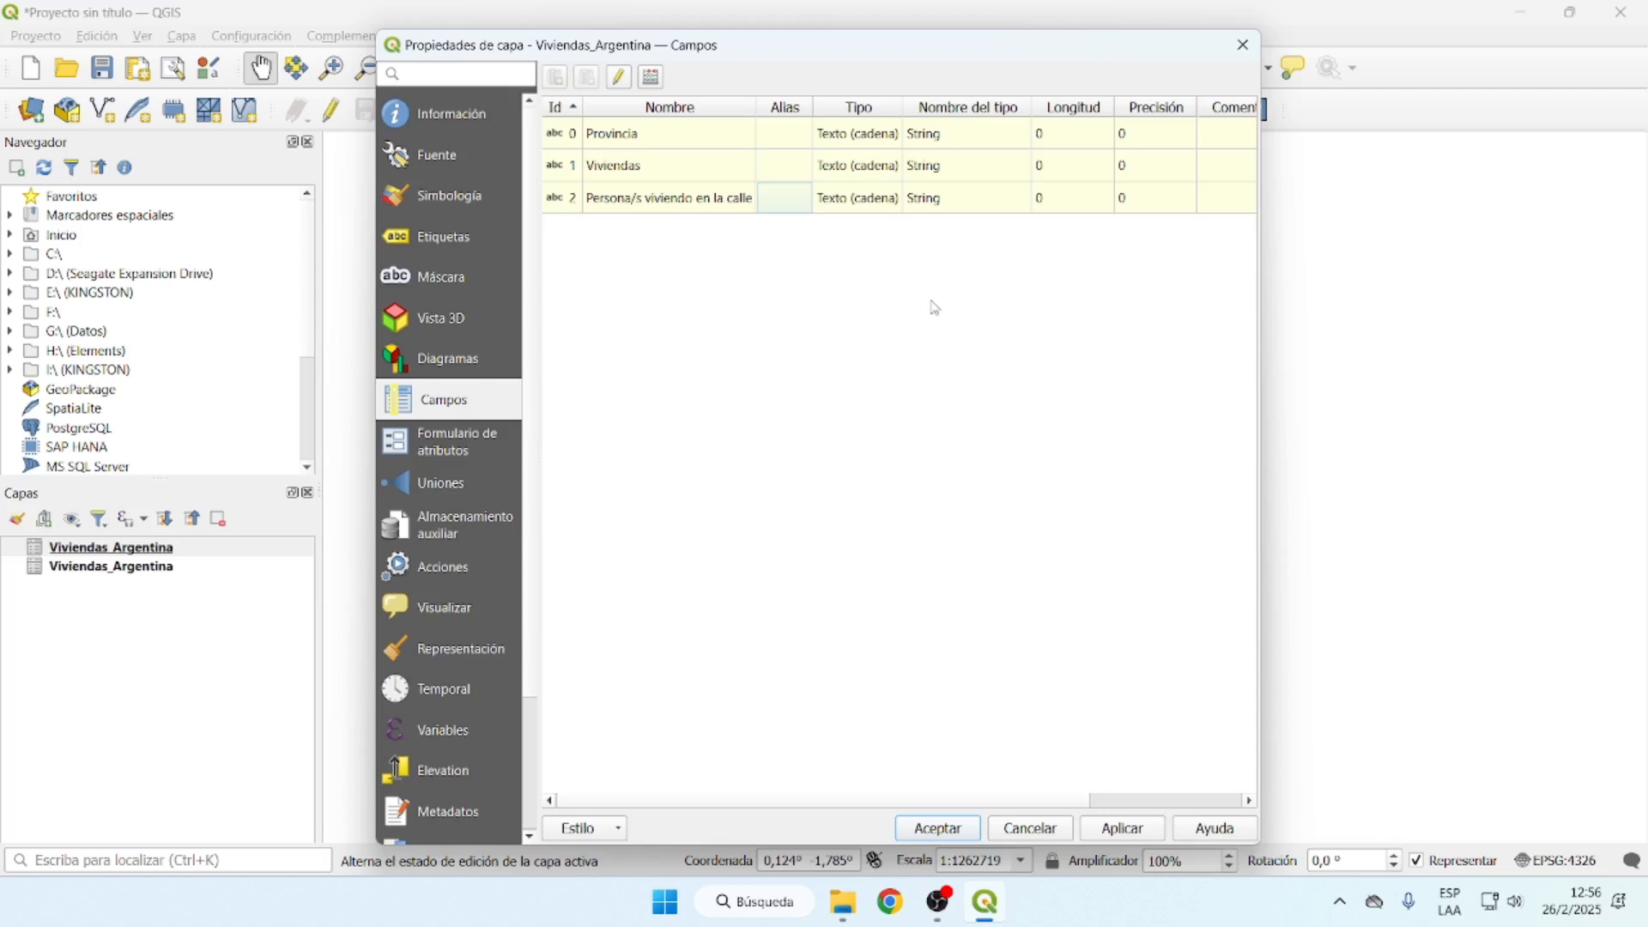
click(1243, 47)
Examine the field types in the layer properties of the Viviendas_Argentina layer imported as delimited text, and close the properties
right_click(129, 568)
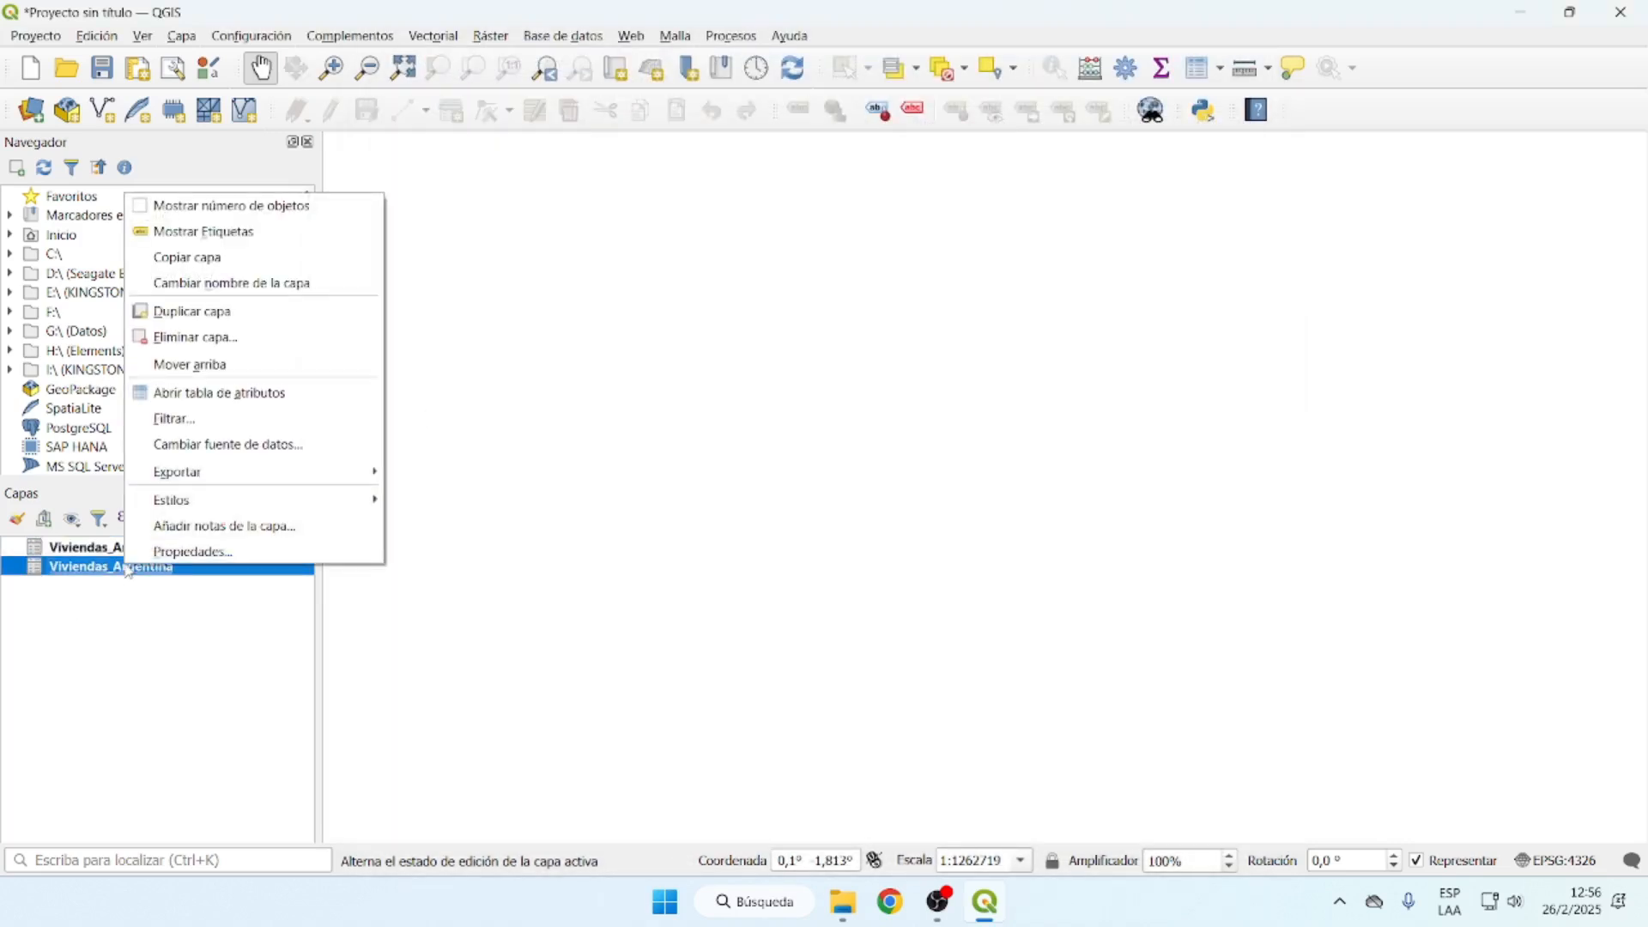
click(167, 568)
right_click(163, 567)
click(244, 551)
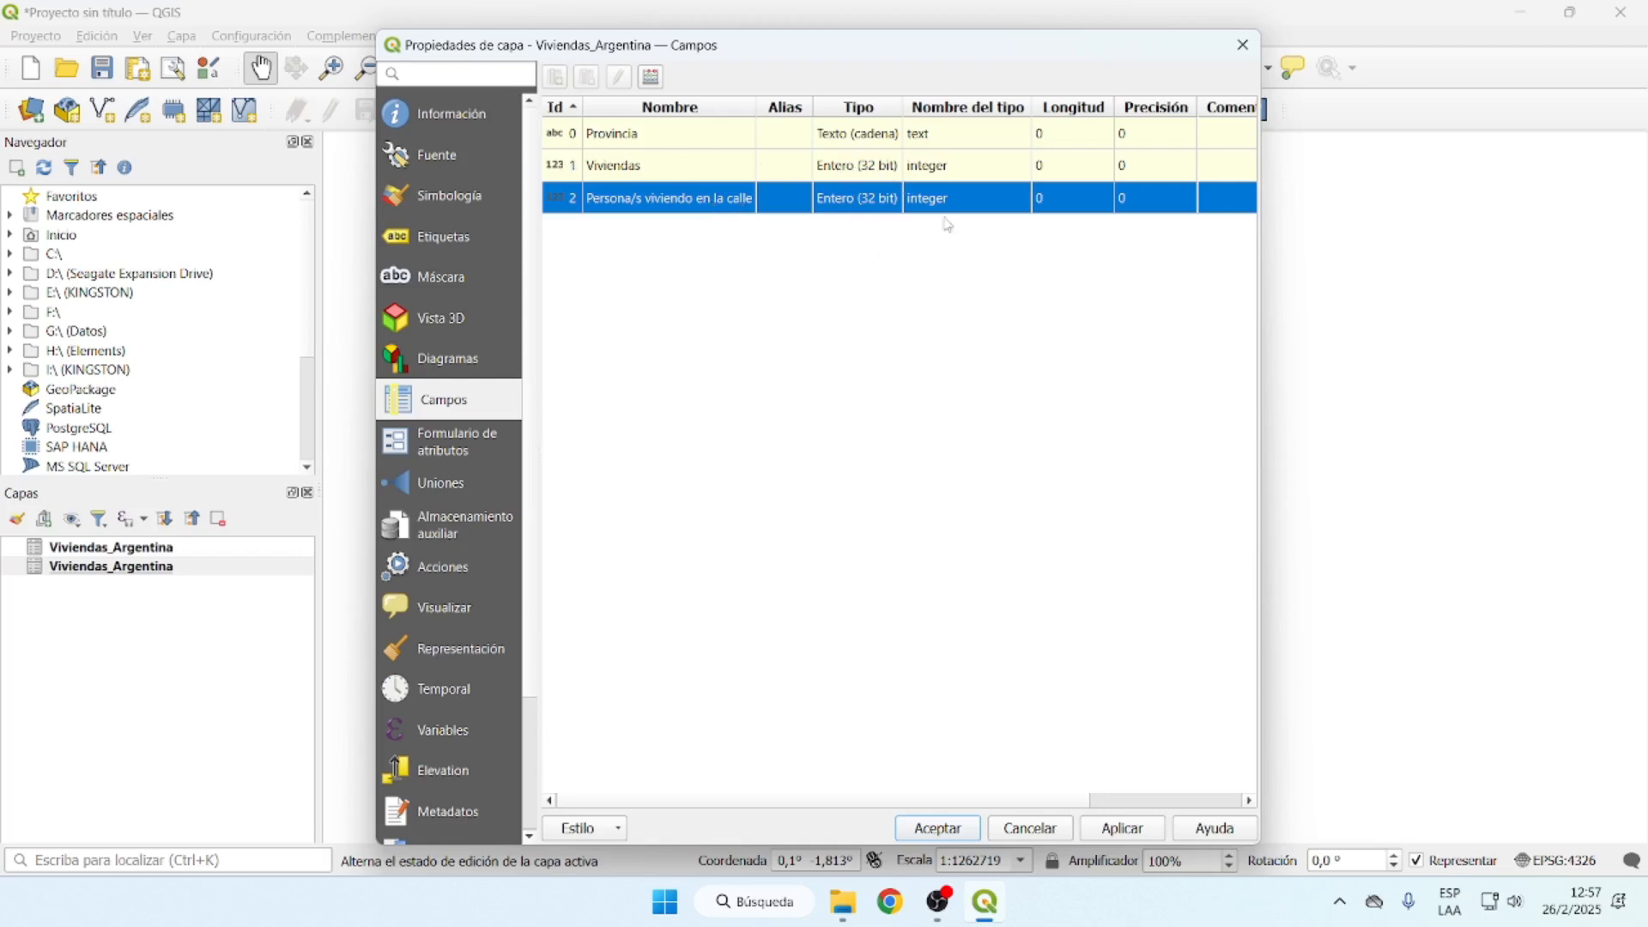
click(1241, 55)
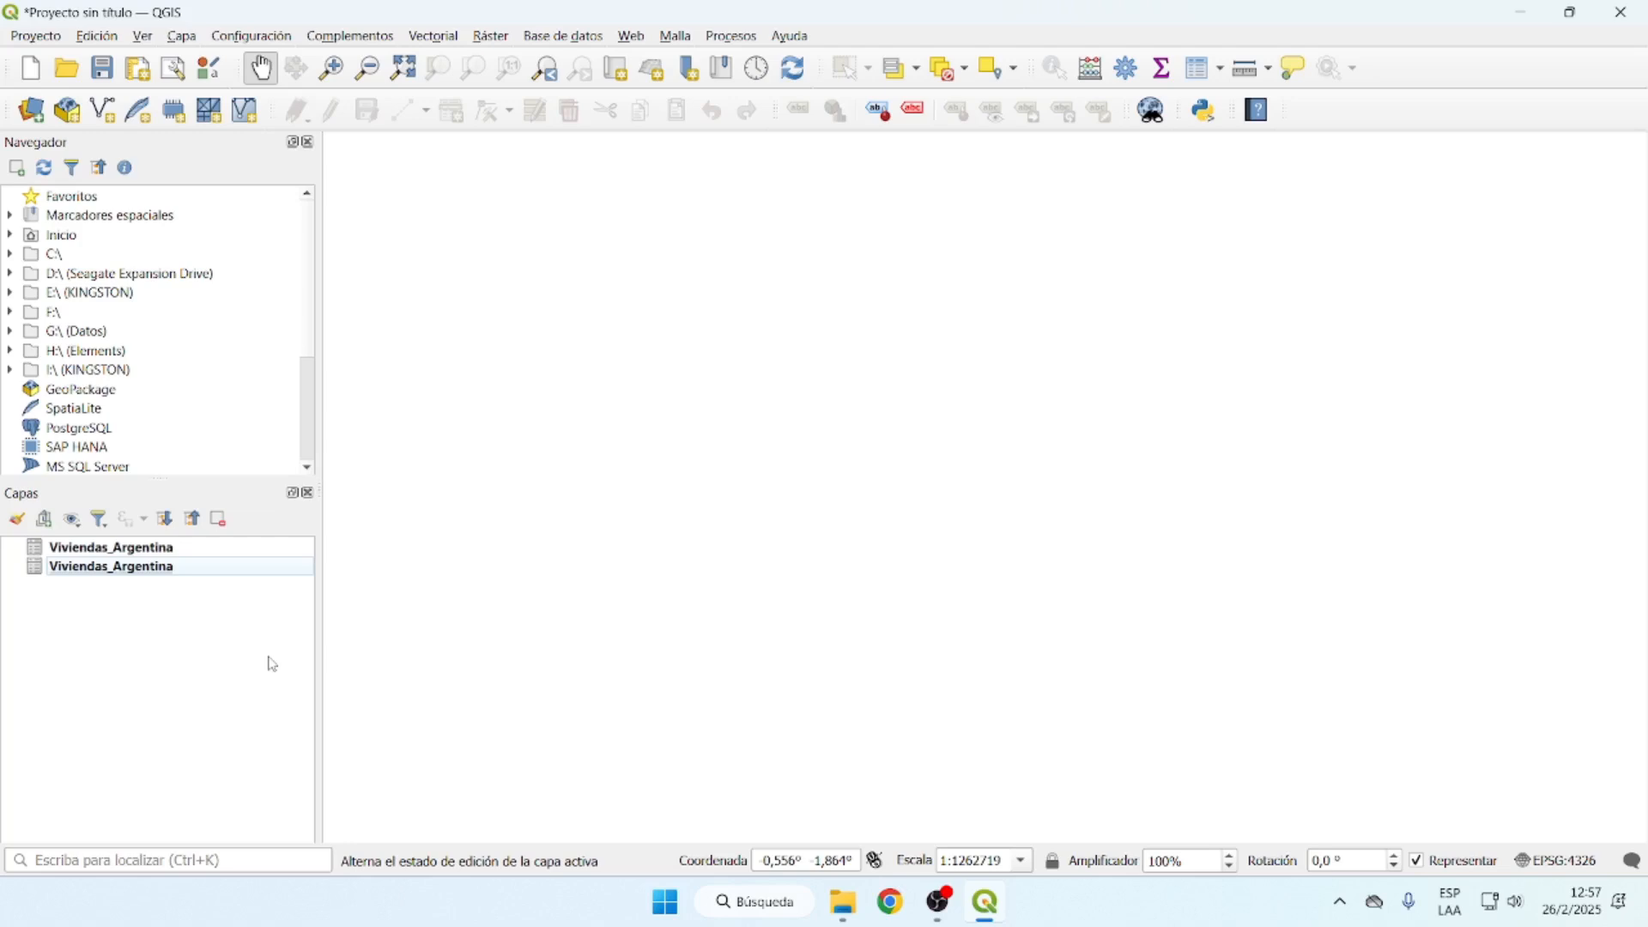
Remove both Viviendas_Argentina layers from the project
drag(268, 657, 129, 553)
right_click(137, 561)
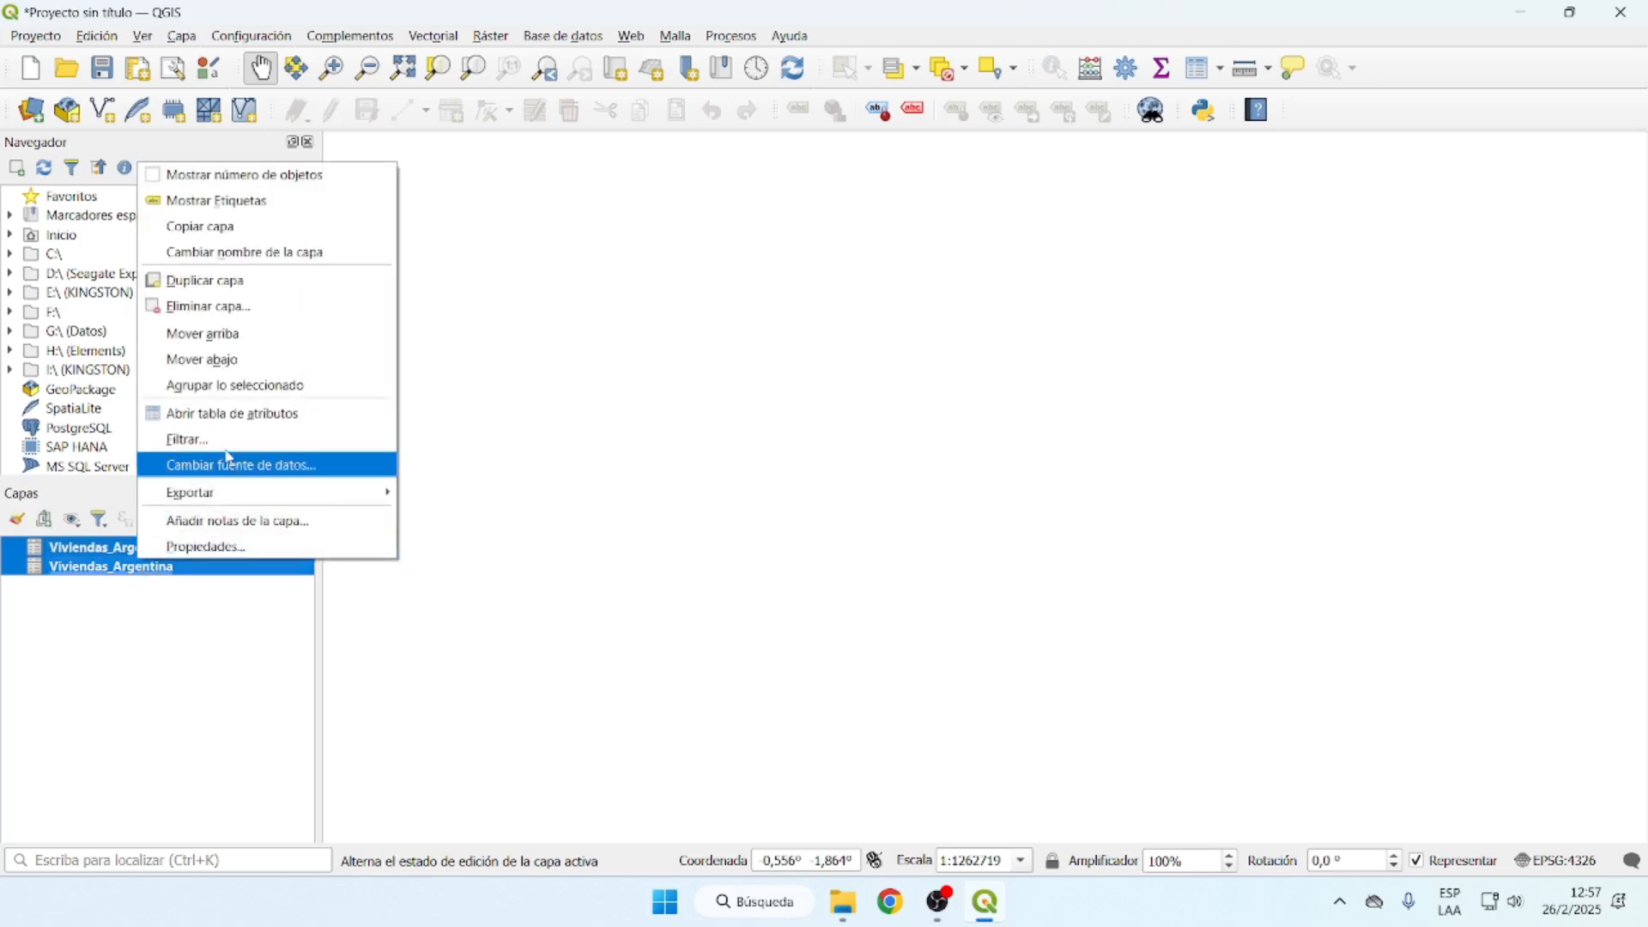
click(225, 308)
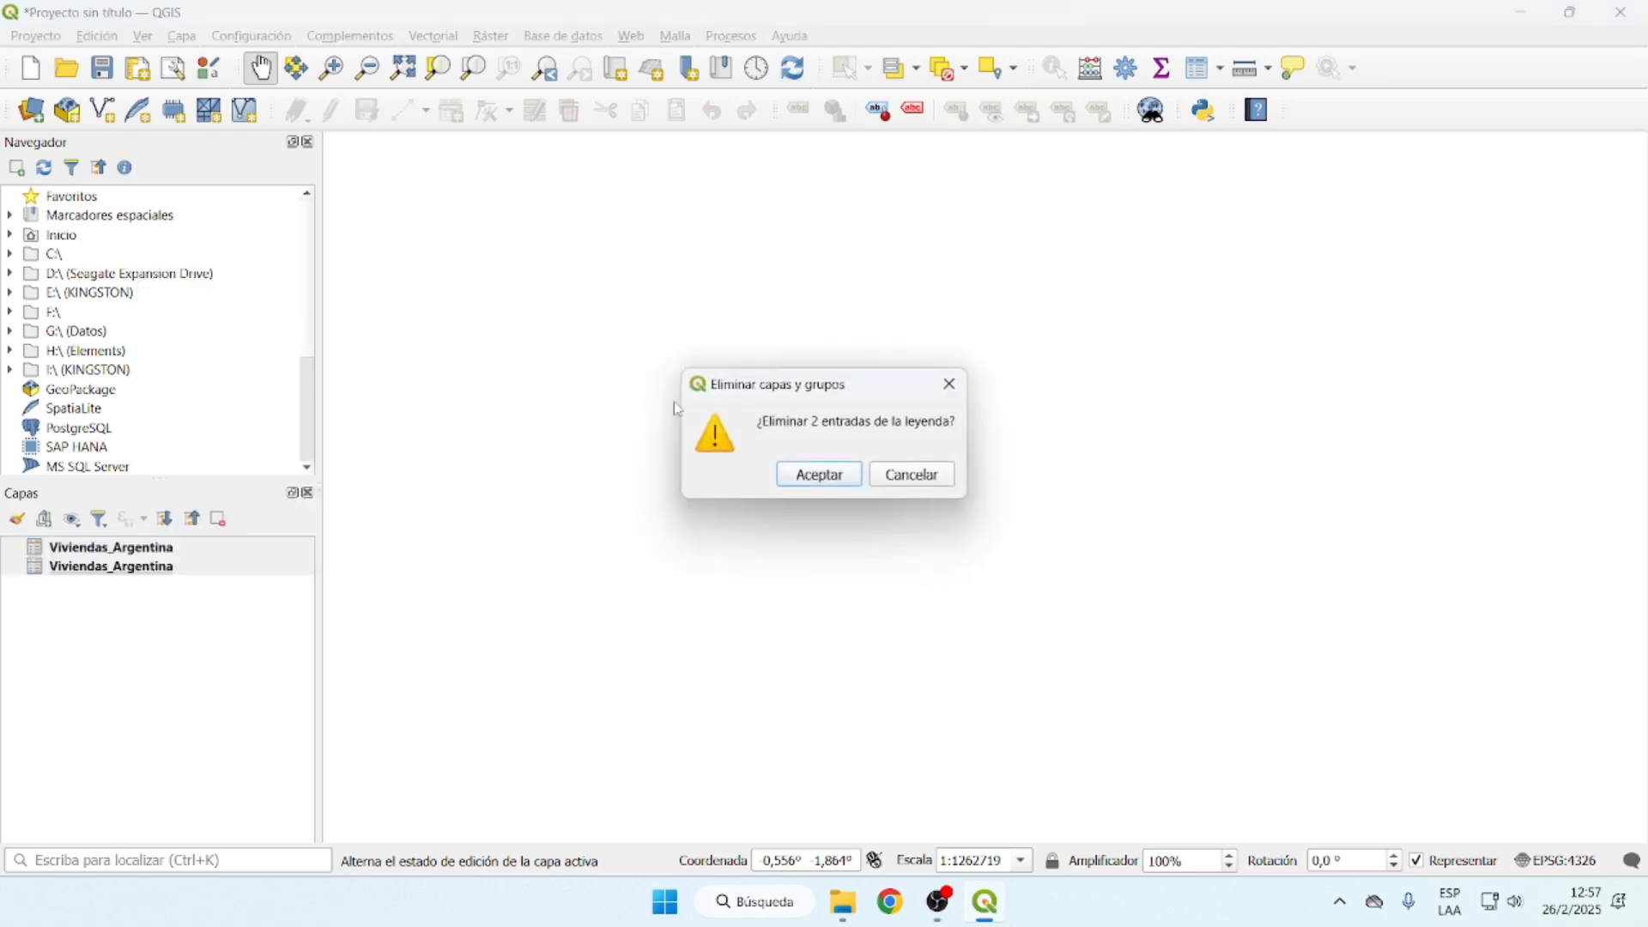
click(832, 482)
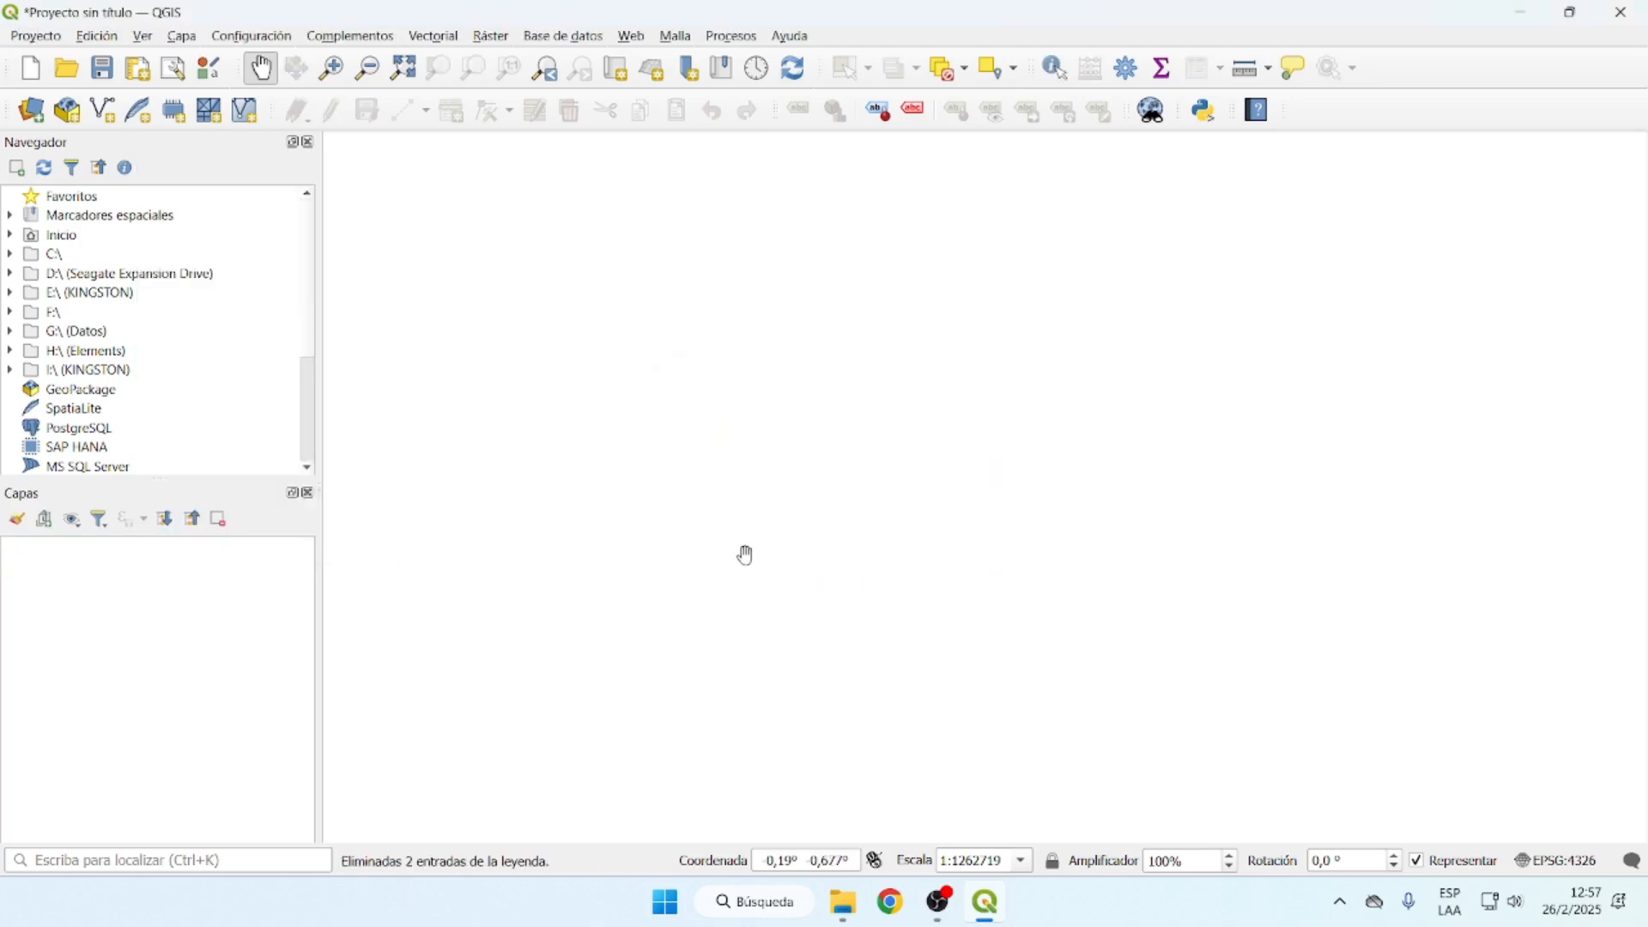
Add the Argentina_vector.shp shapefile from the UnionTablas folder to the project as a vector layer
click(32, 110)
click(296, 155)
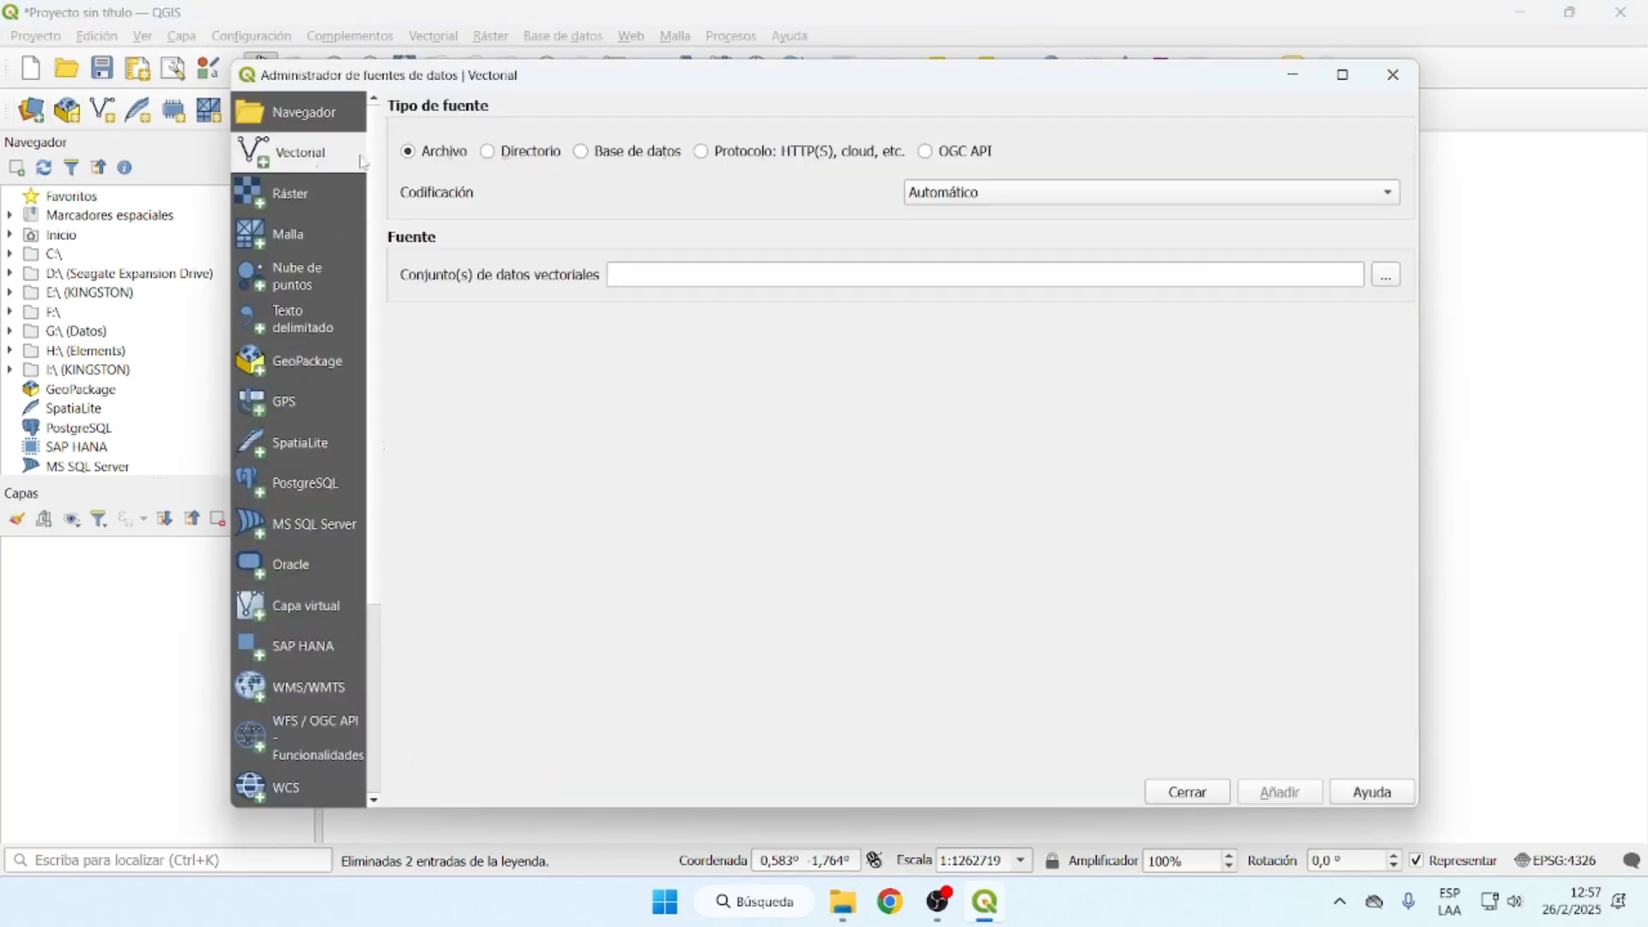
click(1387, 275)
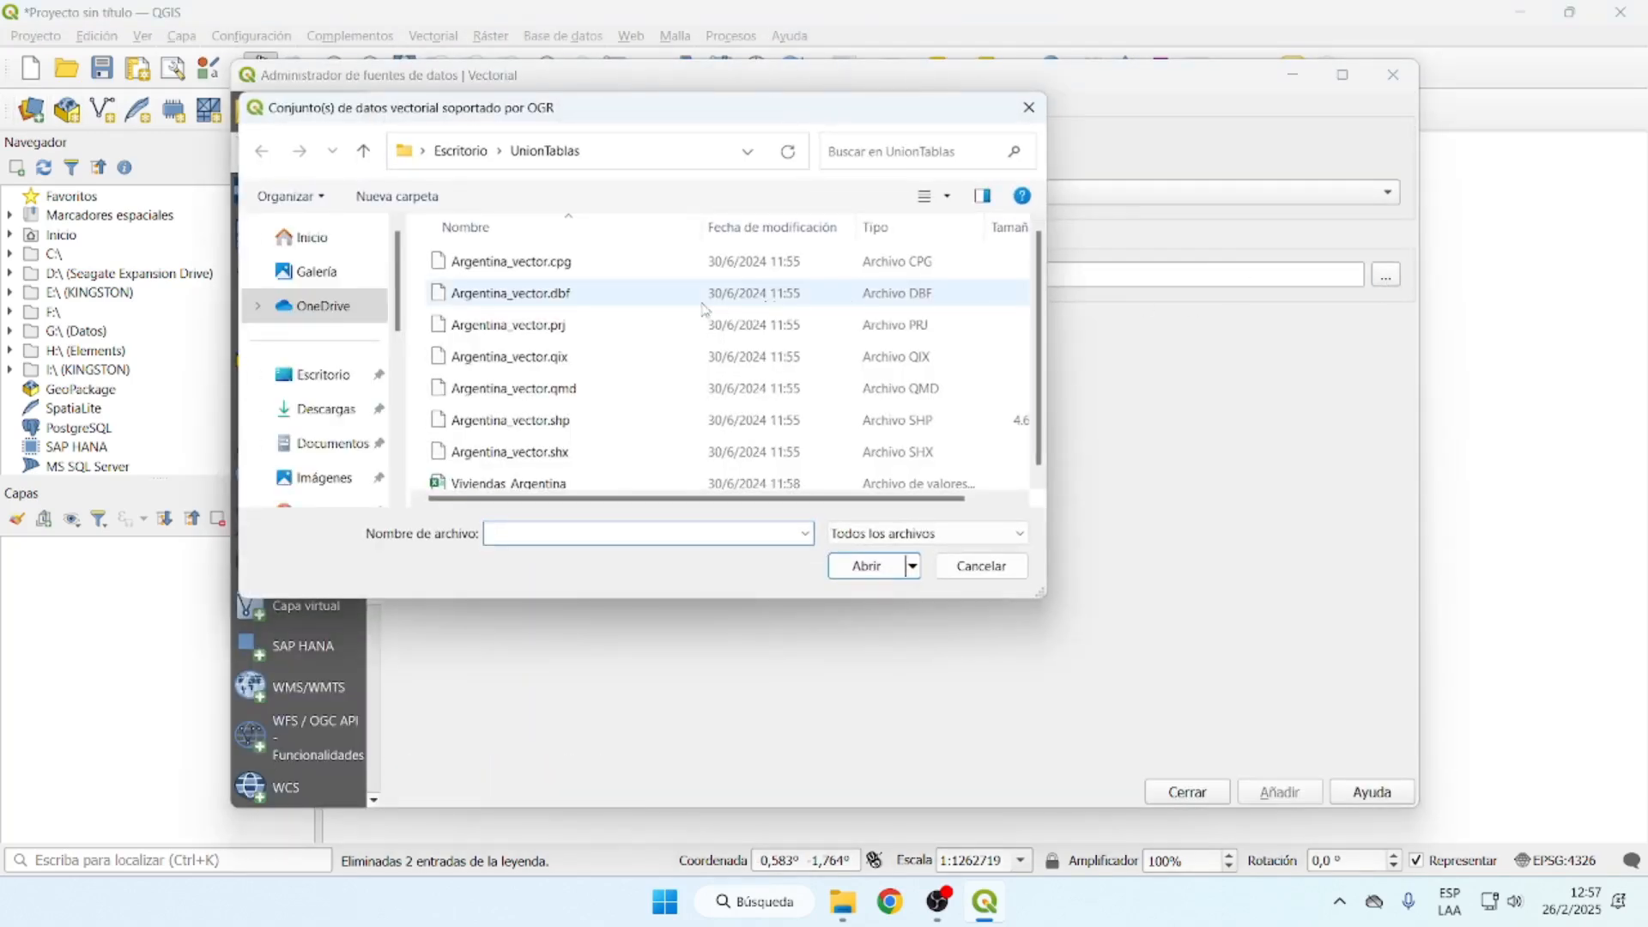
click(598, 423)
double_click(598, 423)
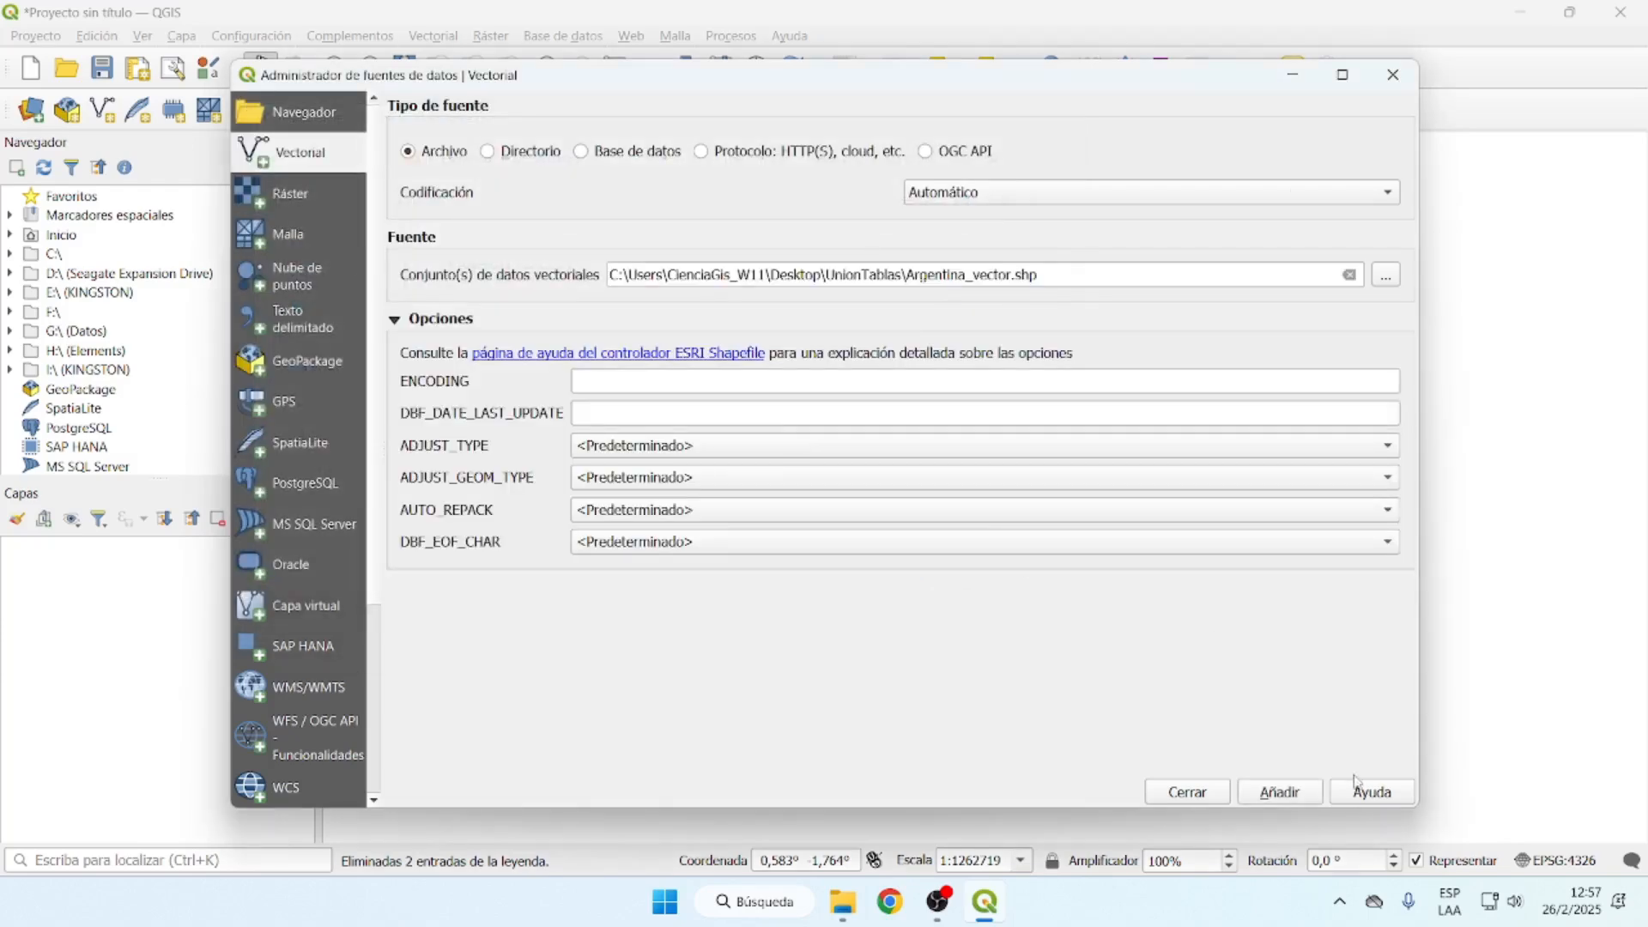
click(1280, 792)
click(1191, 791)
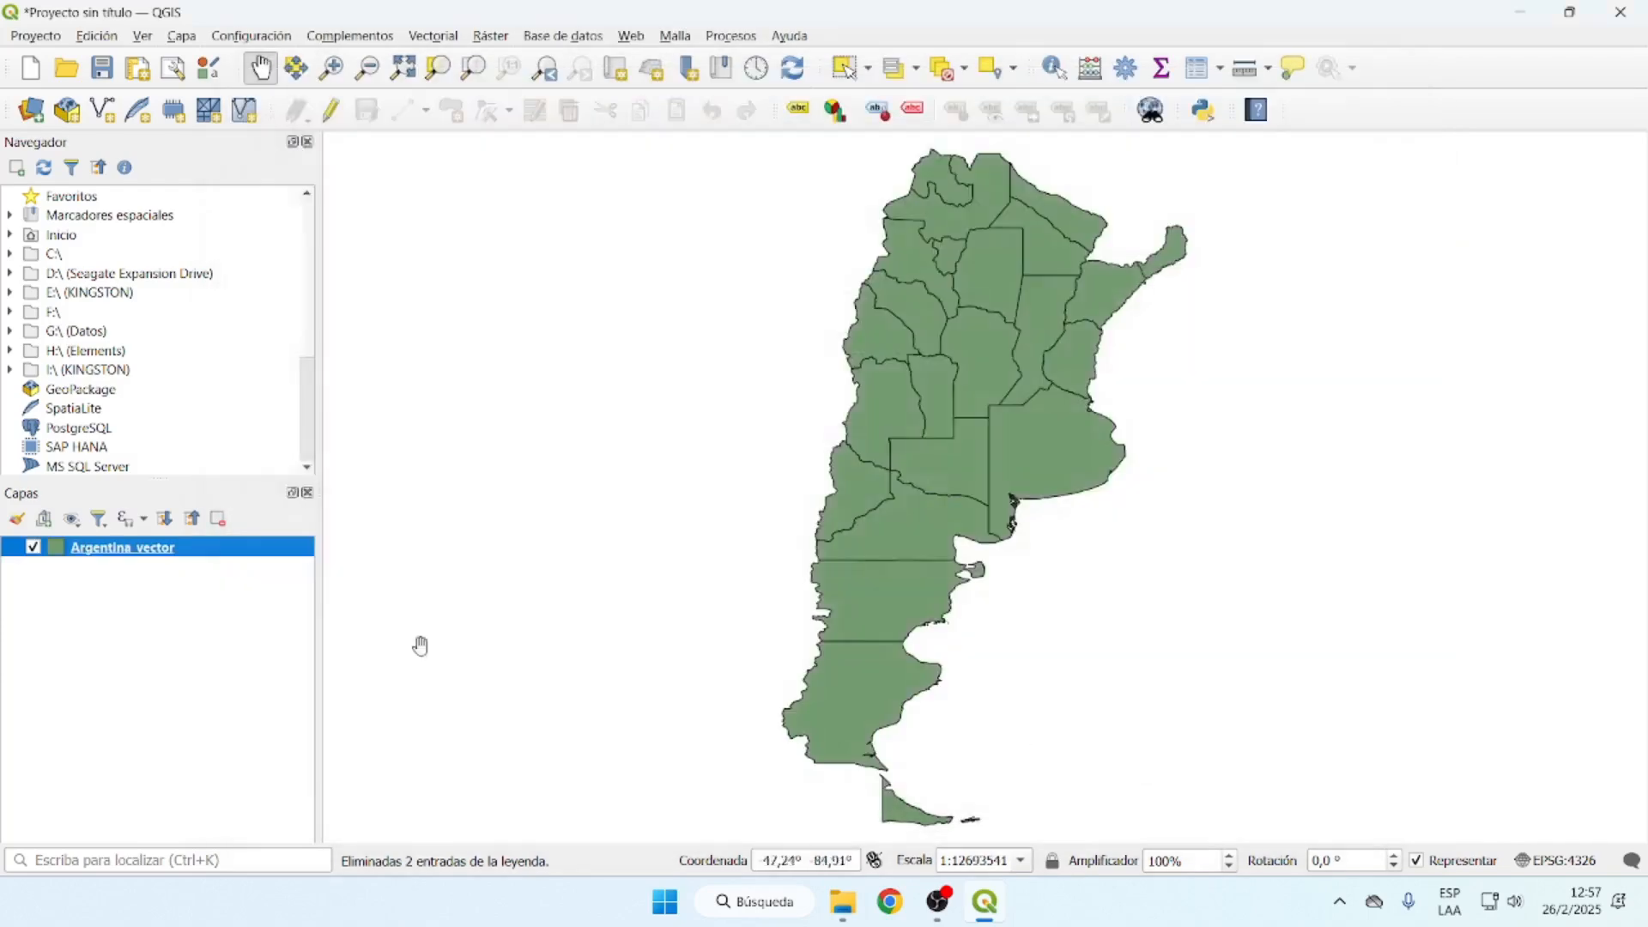
Examine the attribute table of the Argentina_vector layer, close it, and look over the provinces on the map
right_click(148, 550)
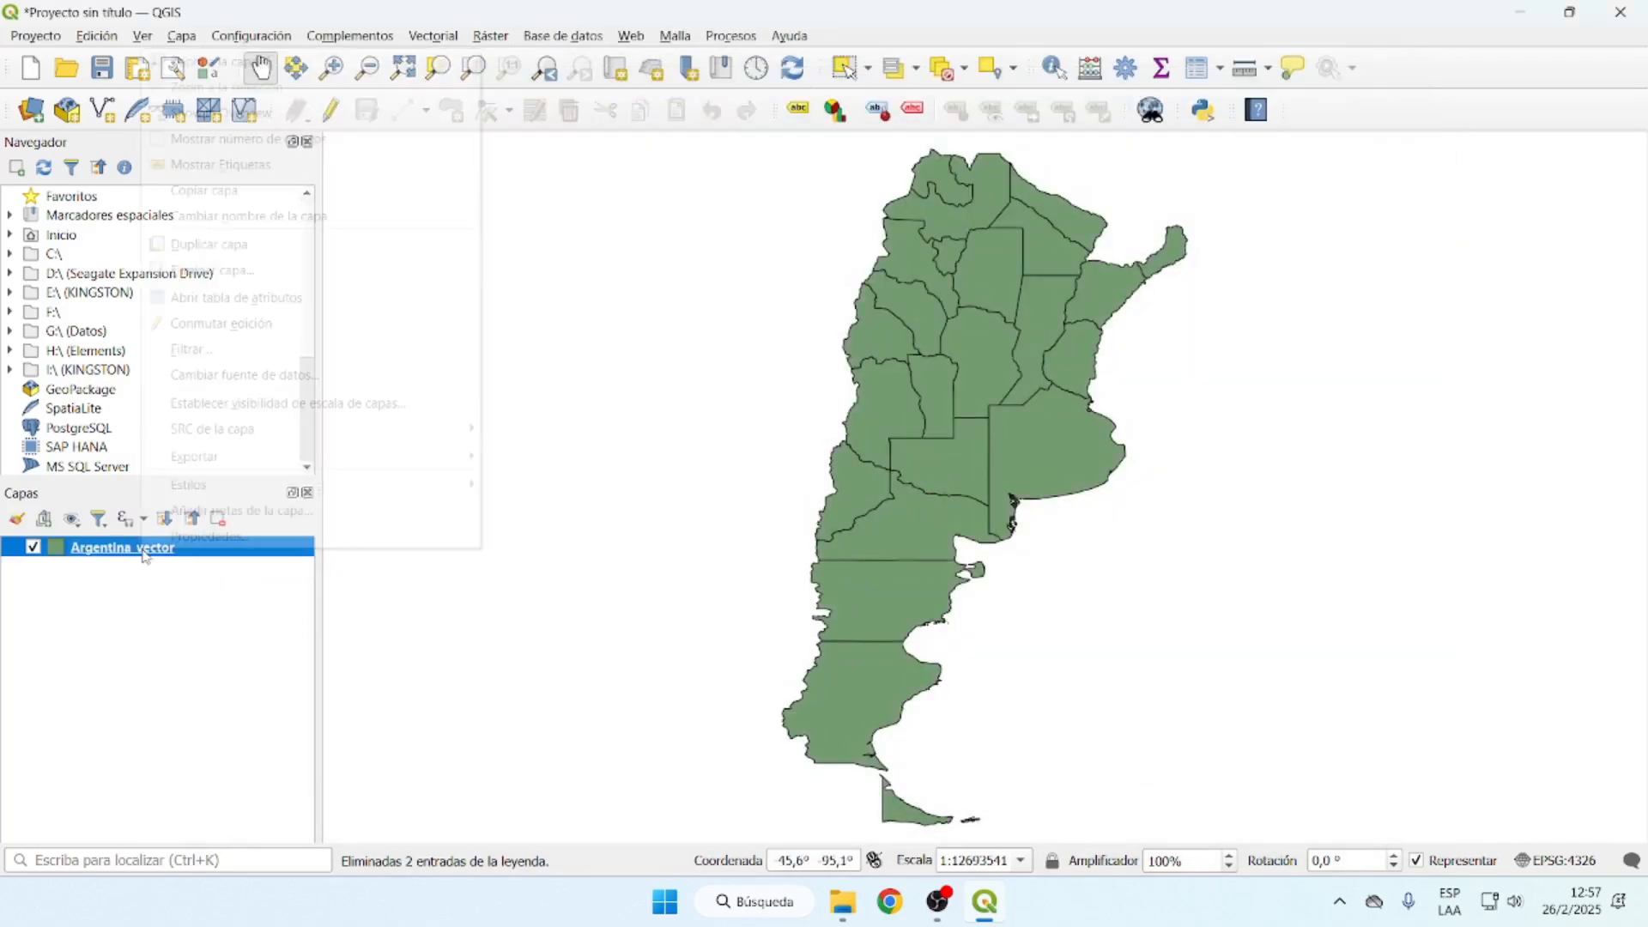
click(272, 301)
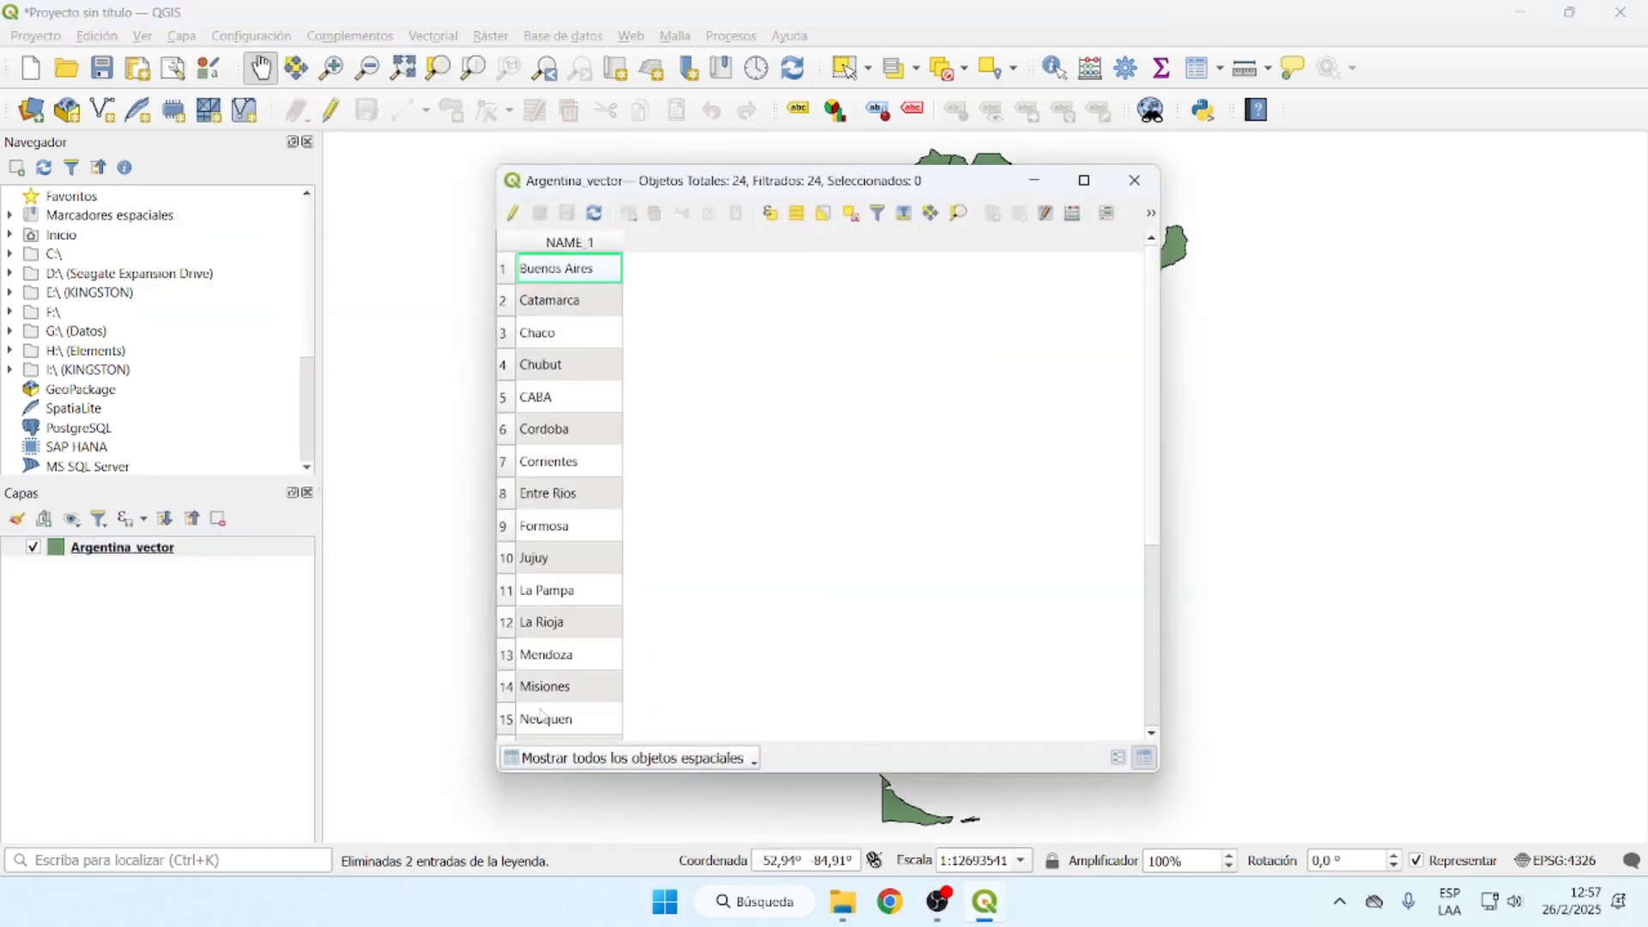
click(1136, 181)
drag(687, 752, 664, 747)
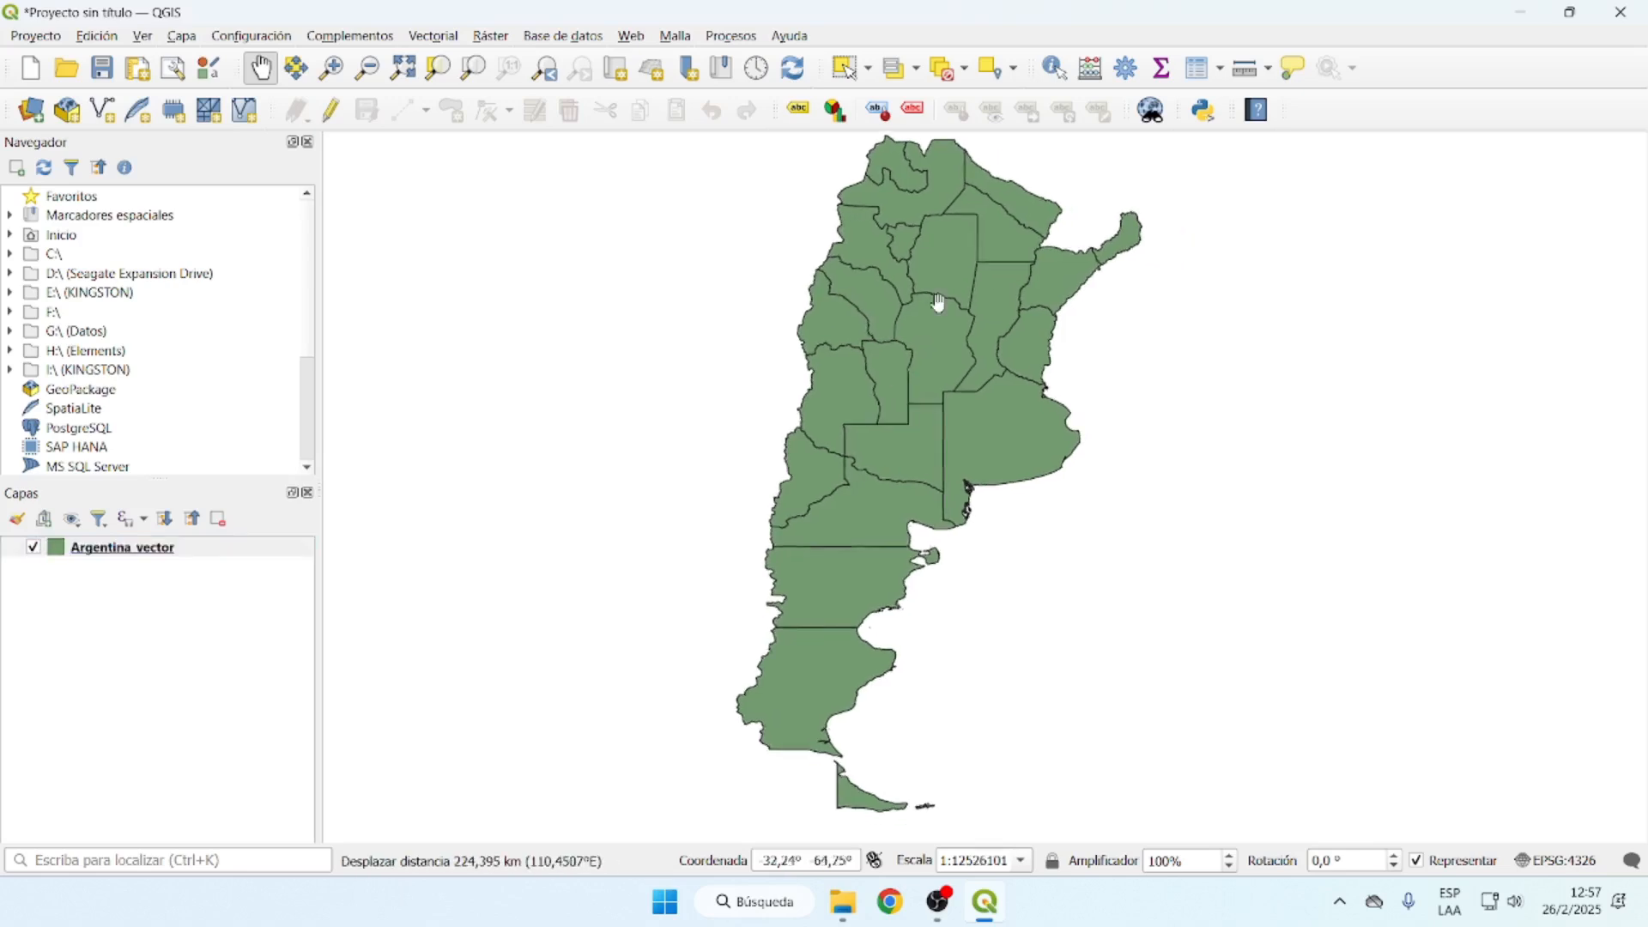
drag(884, 244, 828, 252)
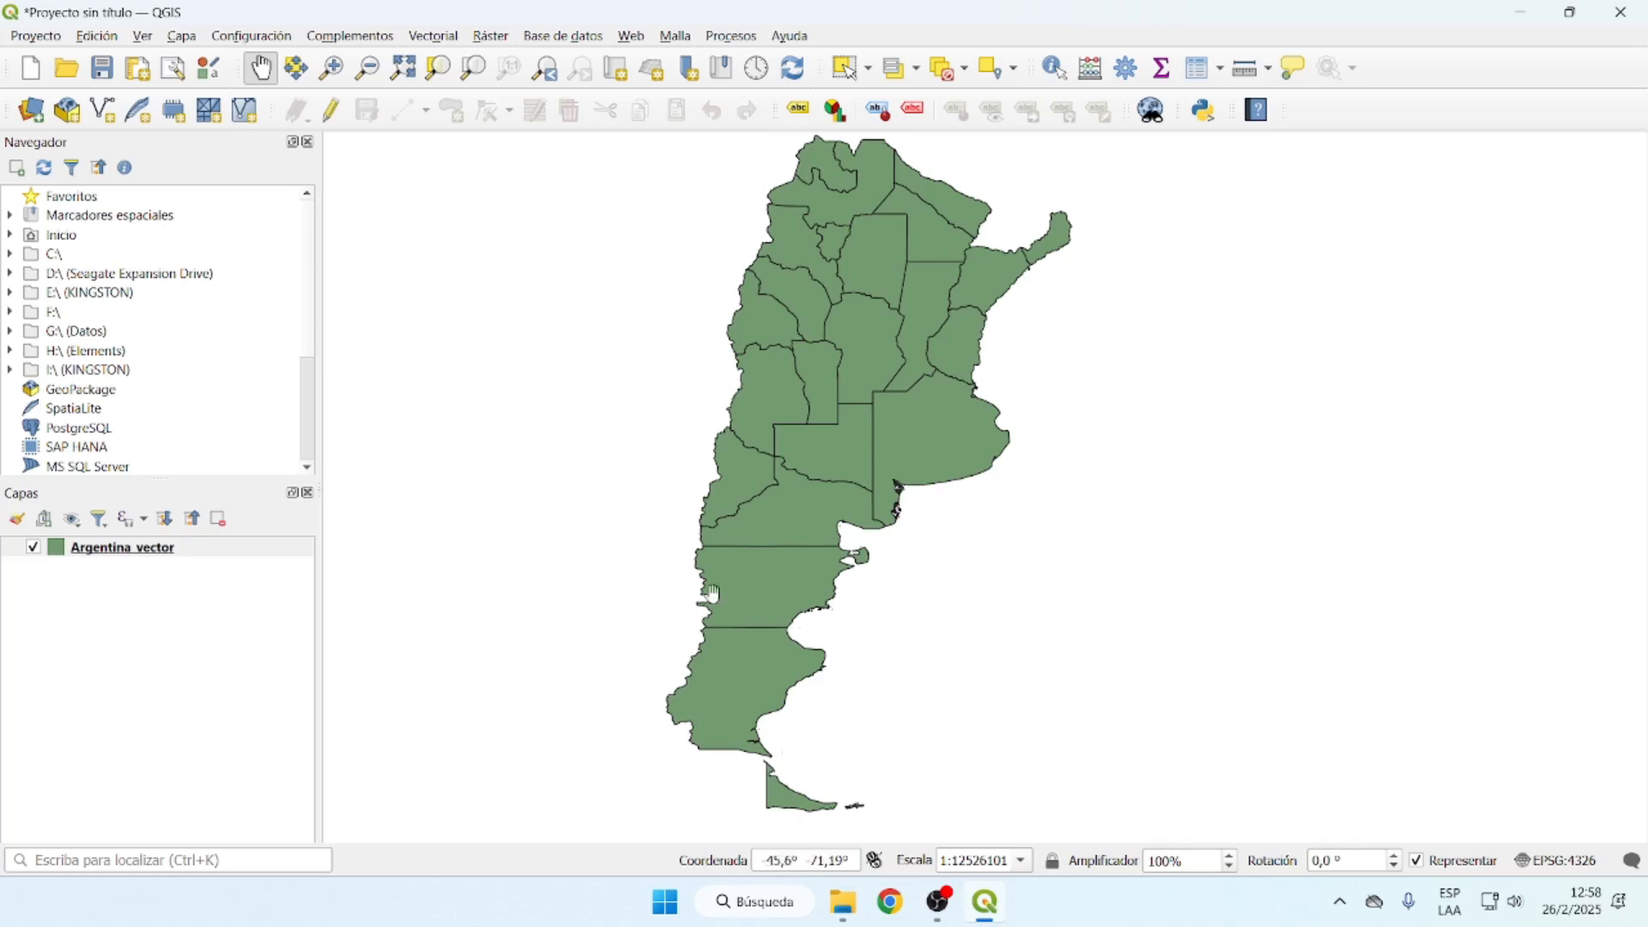
drag(743, 592, 712, 595)
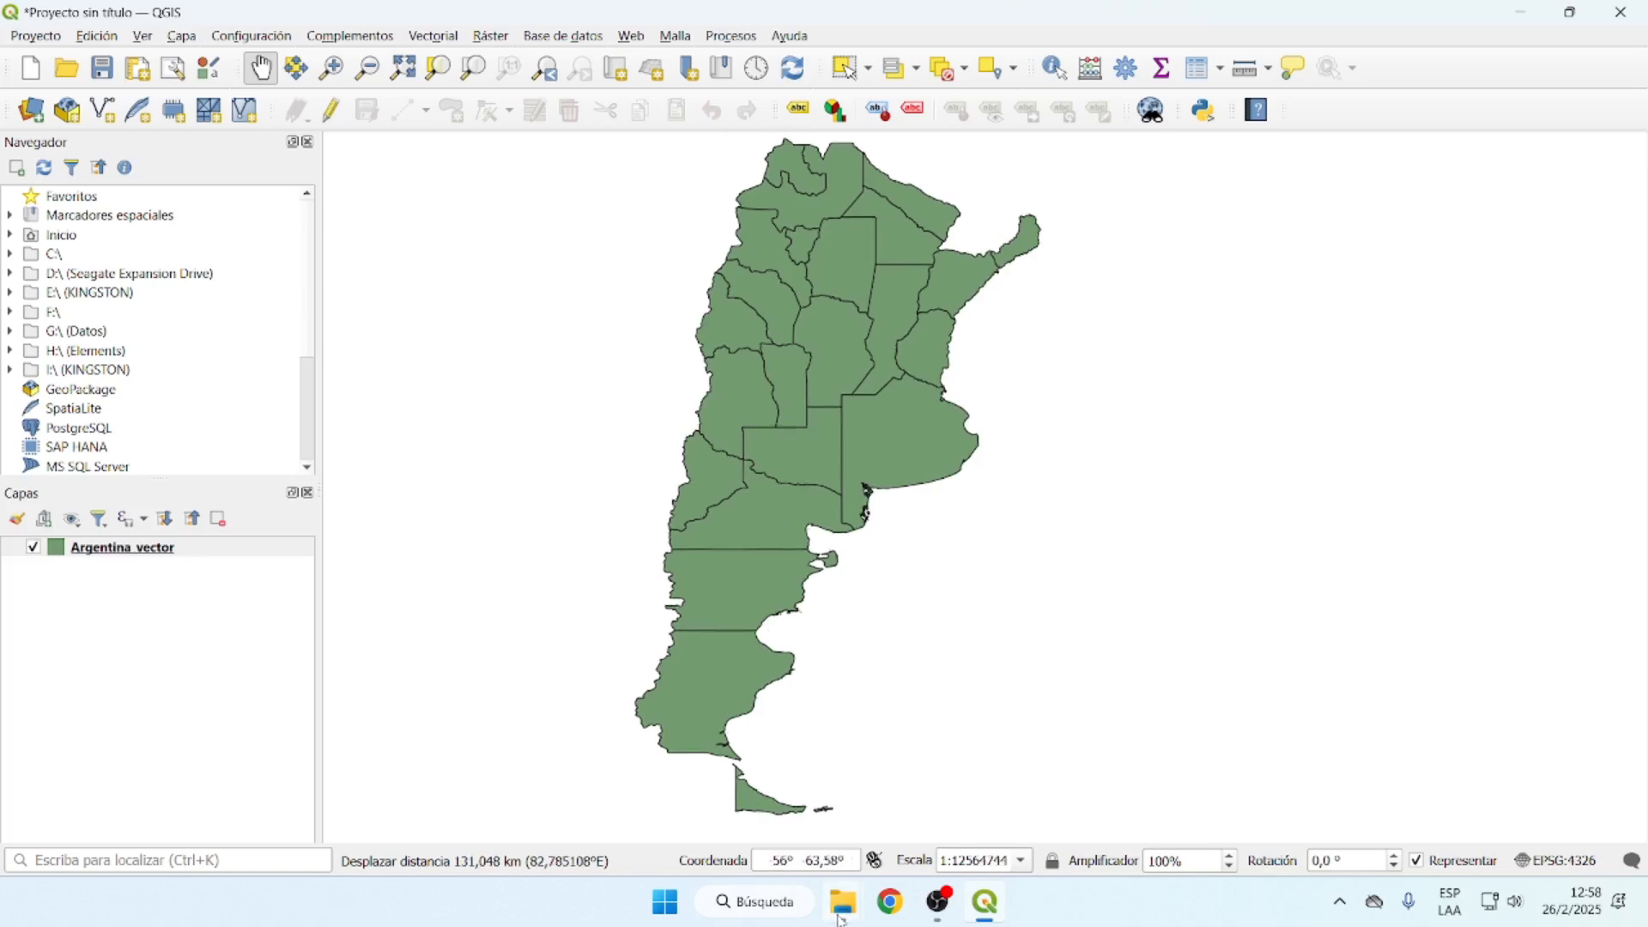
Load the Viviendas_Argentina CSV directly from the UnionTablas folder in File Explorer into the QGIS project, and minimize the folder window
mouse_move(844, 901)
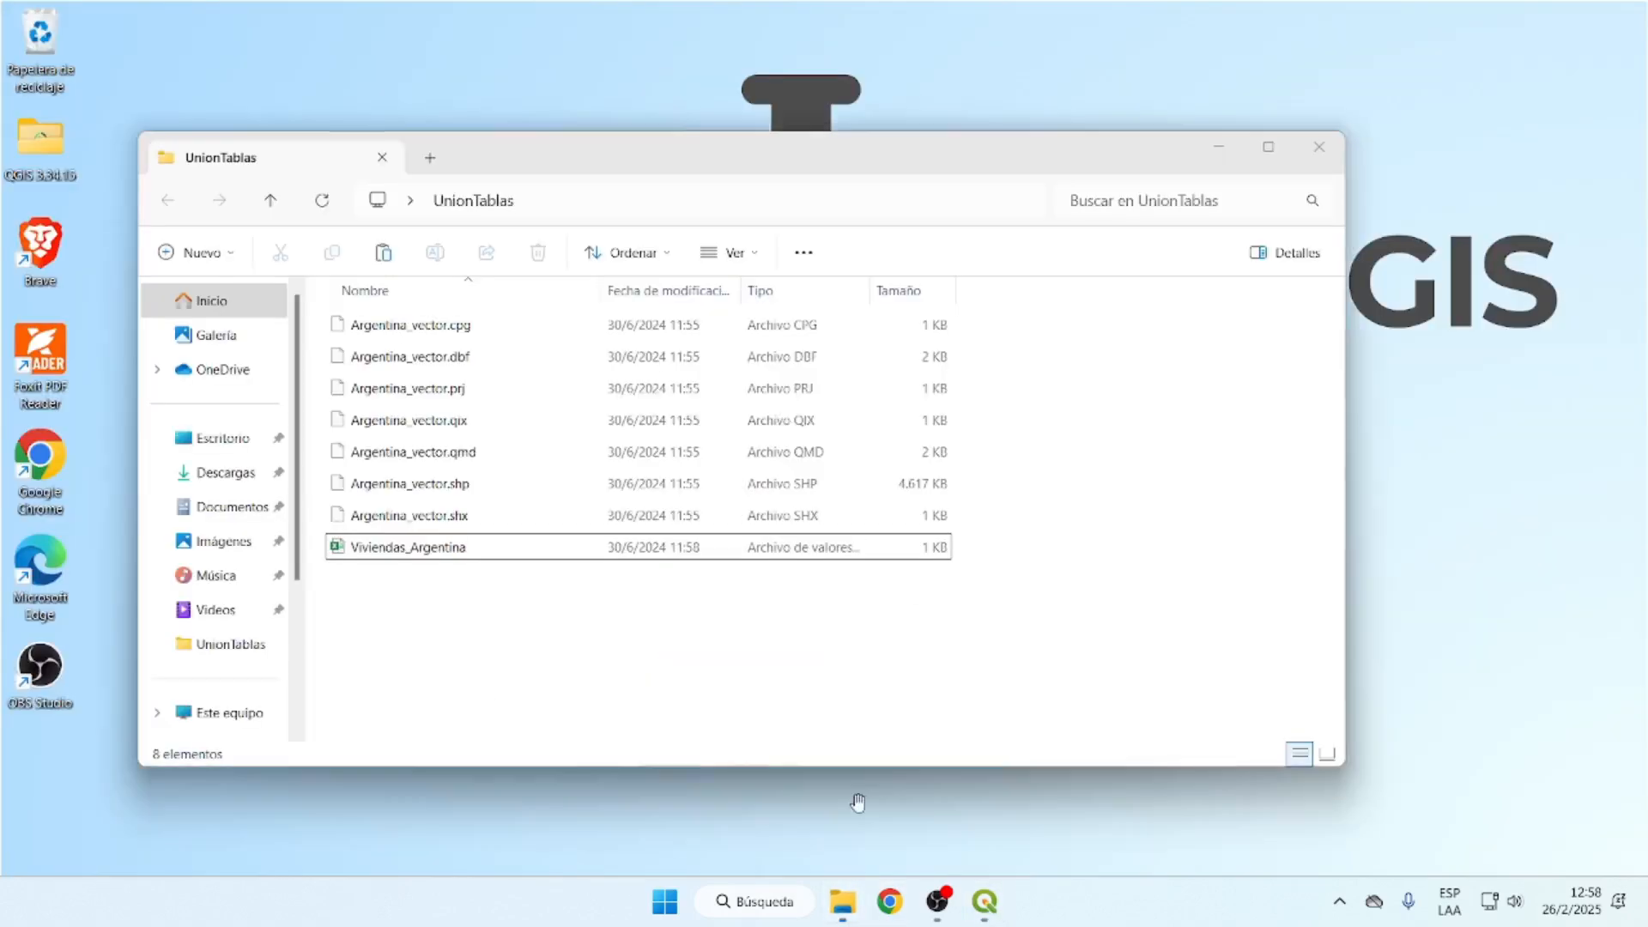
click(858, 803)
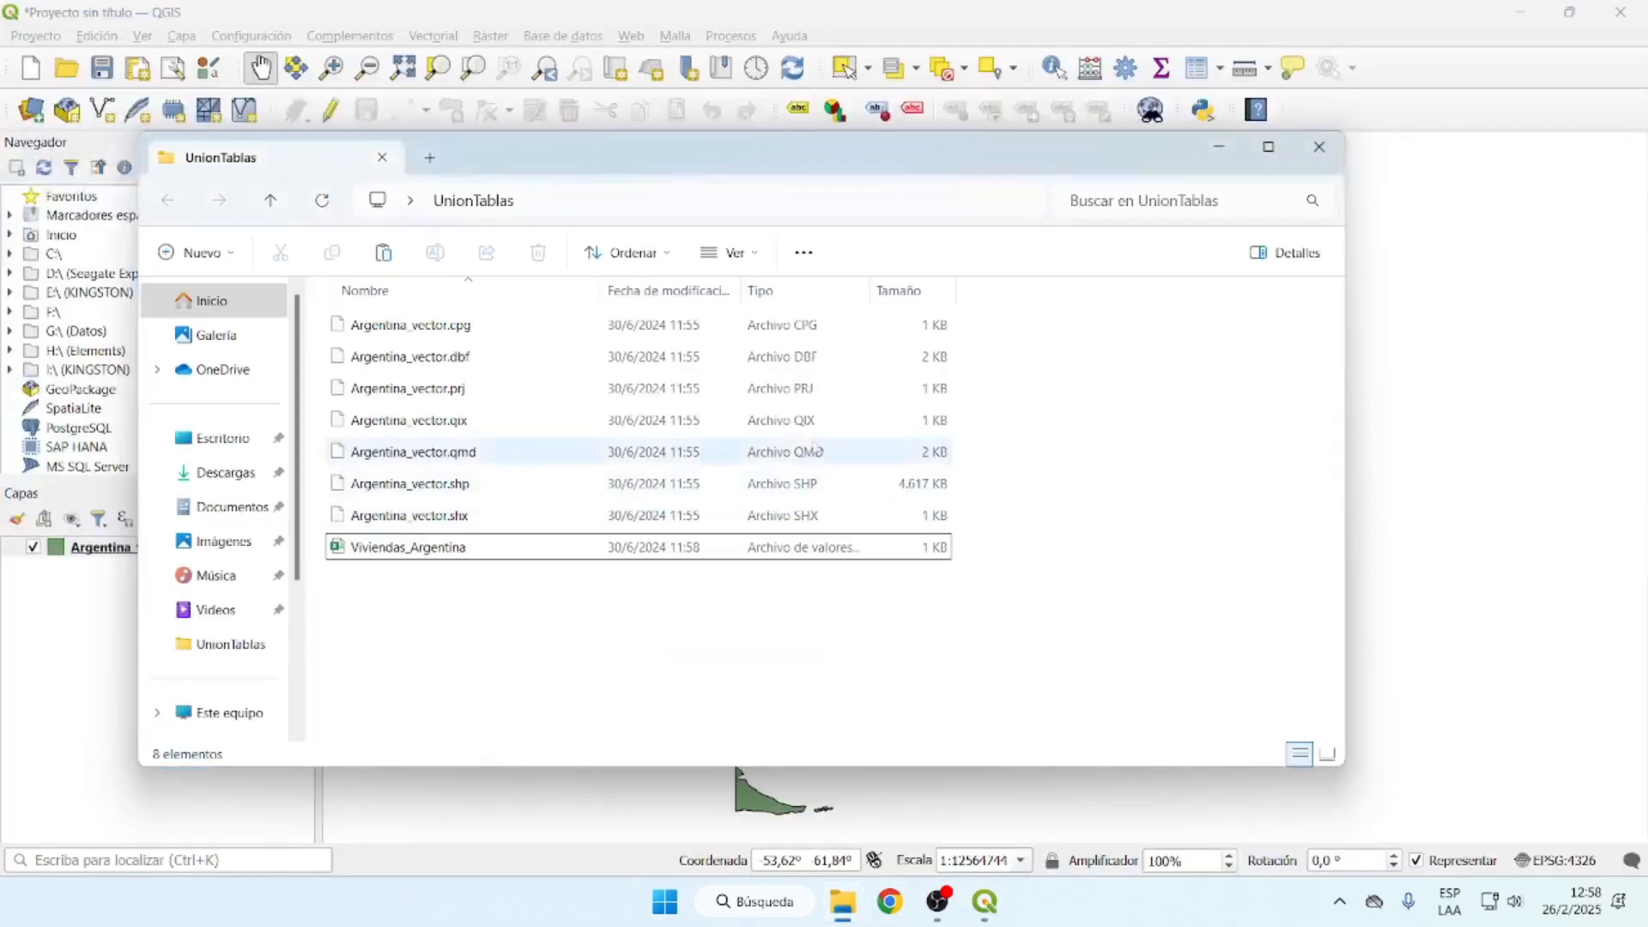
drag(630, 141, 982, 146)
drag(783, 558, 75, 620)
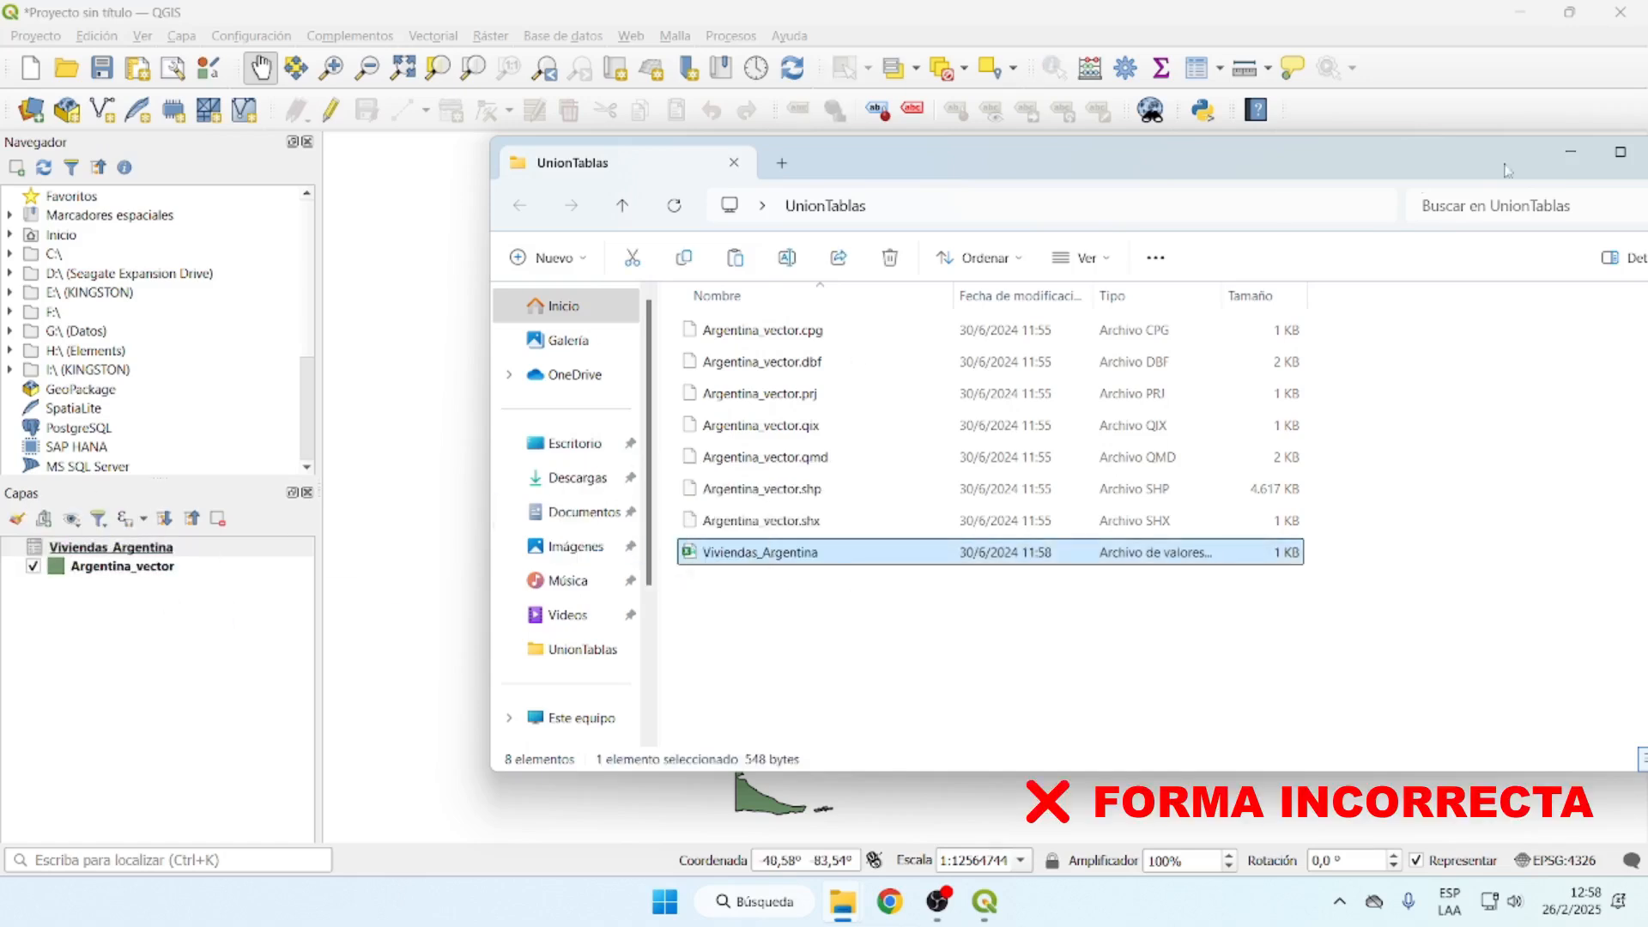
click(1564, 156)
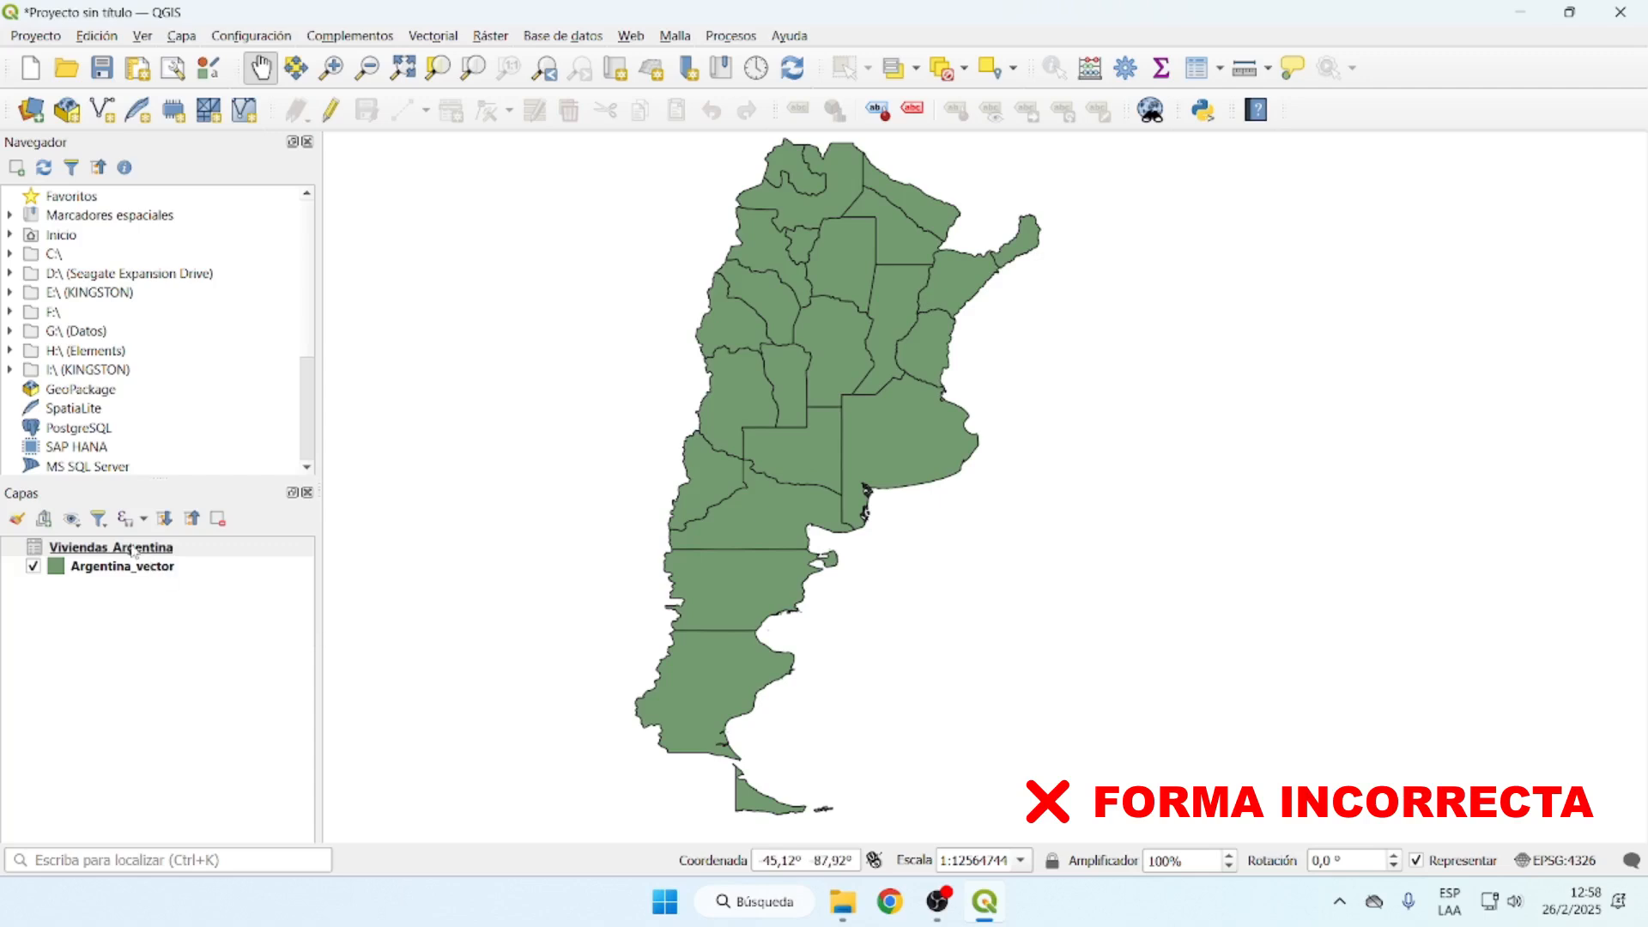
Join the Viviendas_Argentina table to the Argentina_vector layer, using Provincia as the join field and NAME_1 as the target field
click(86, 553)
click(137, 570)
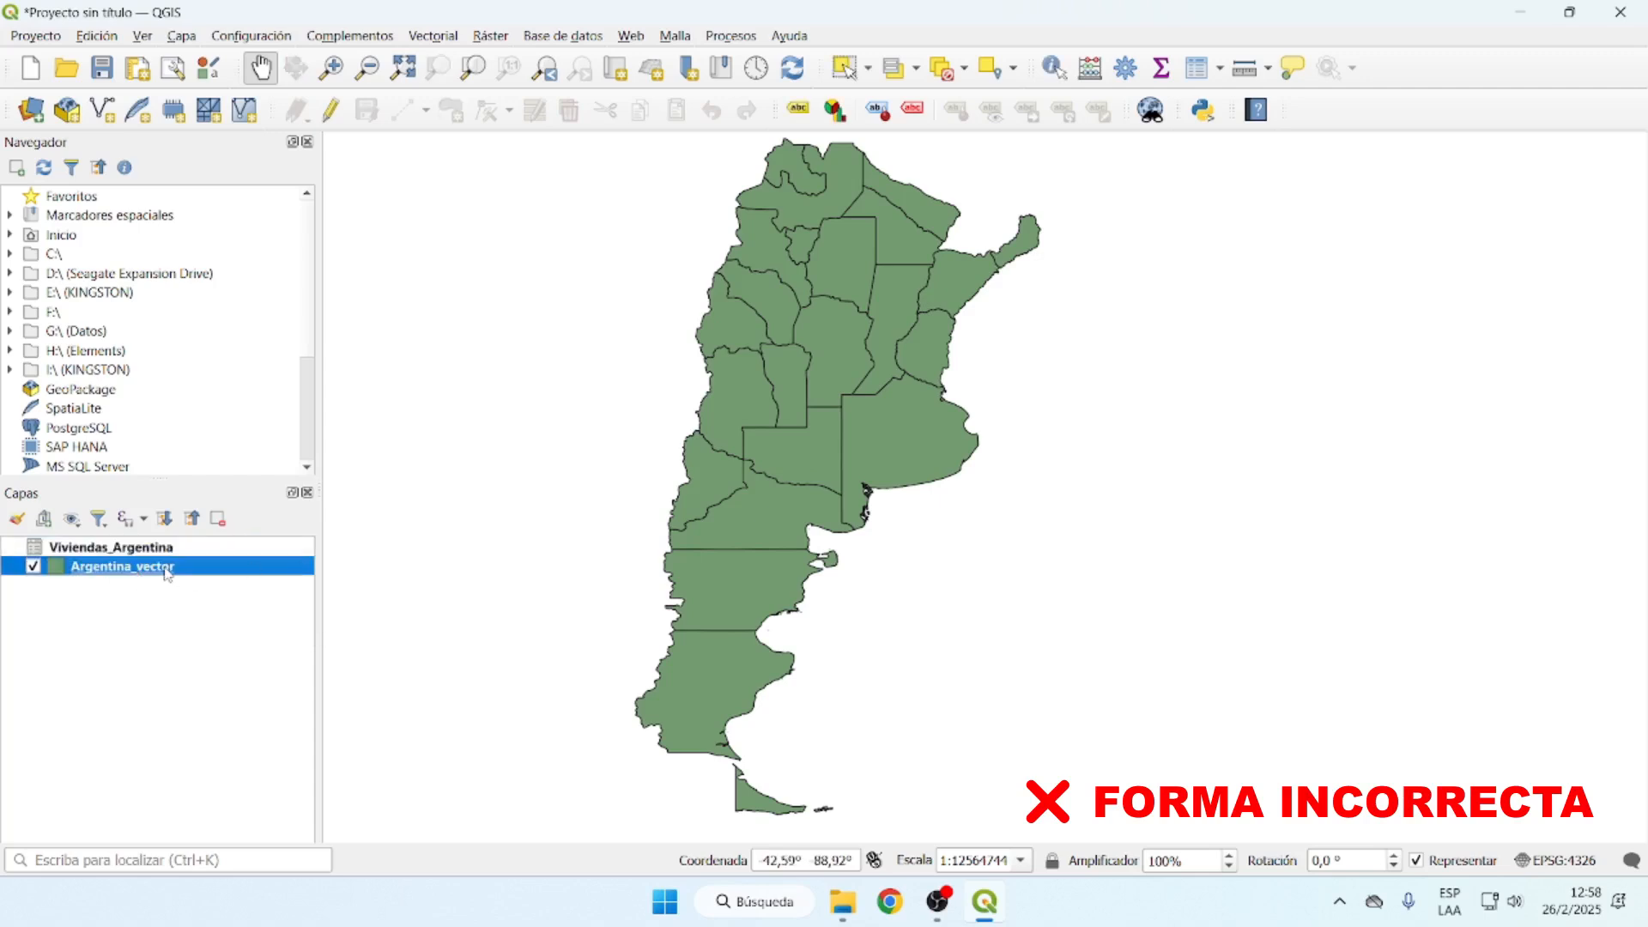
right_click(167, 573)
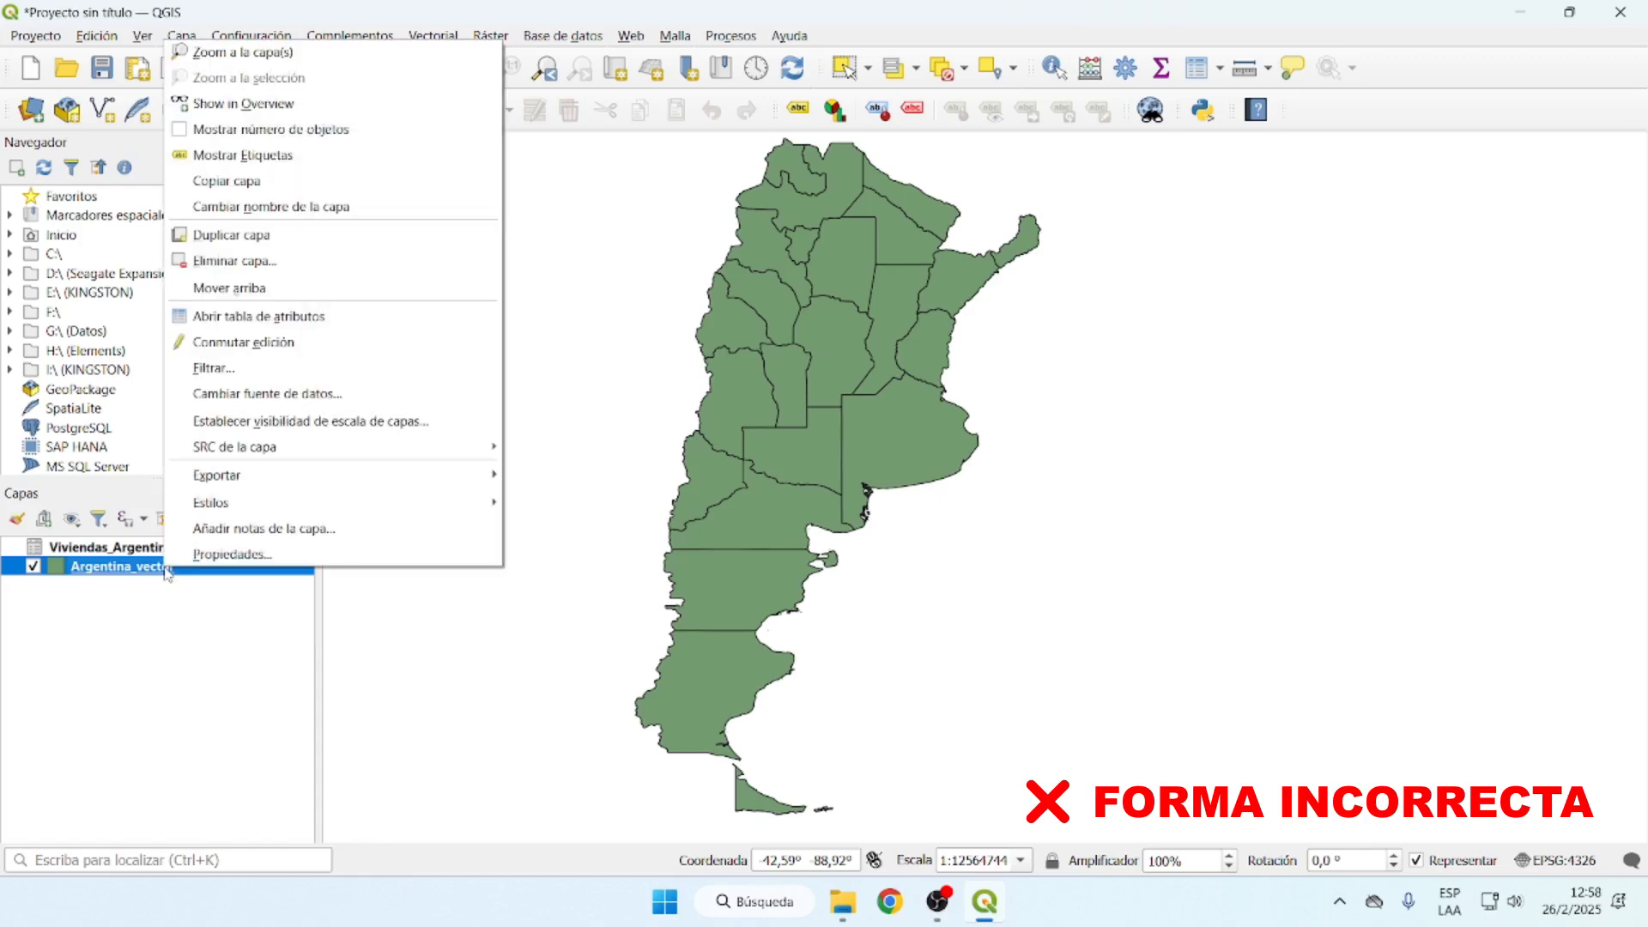
click(266, 560)
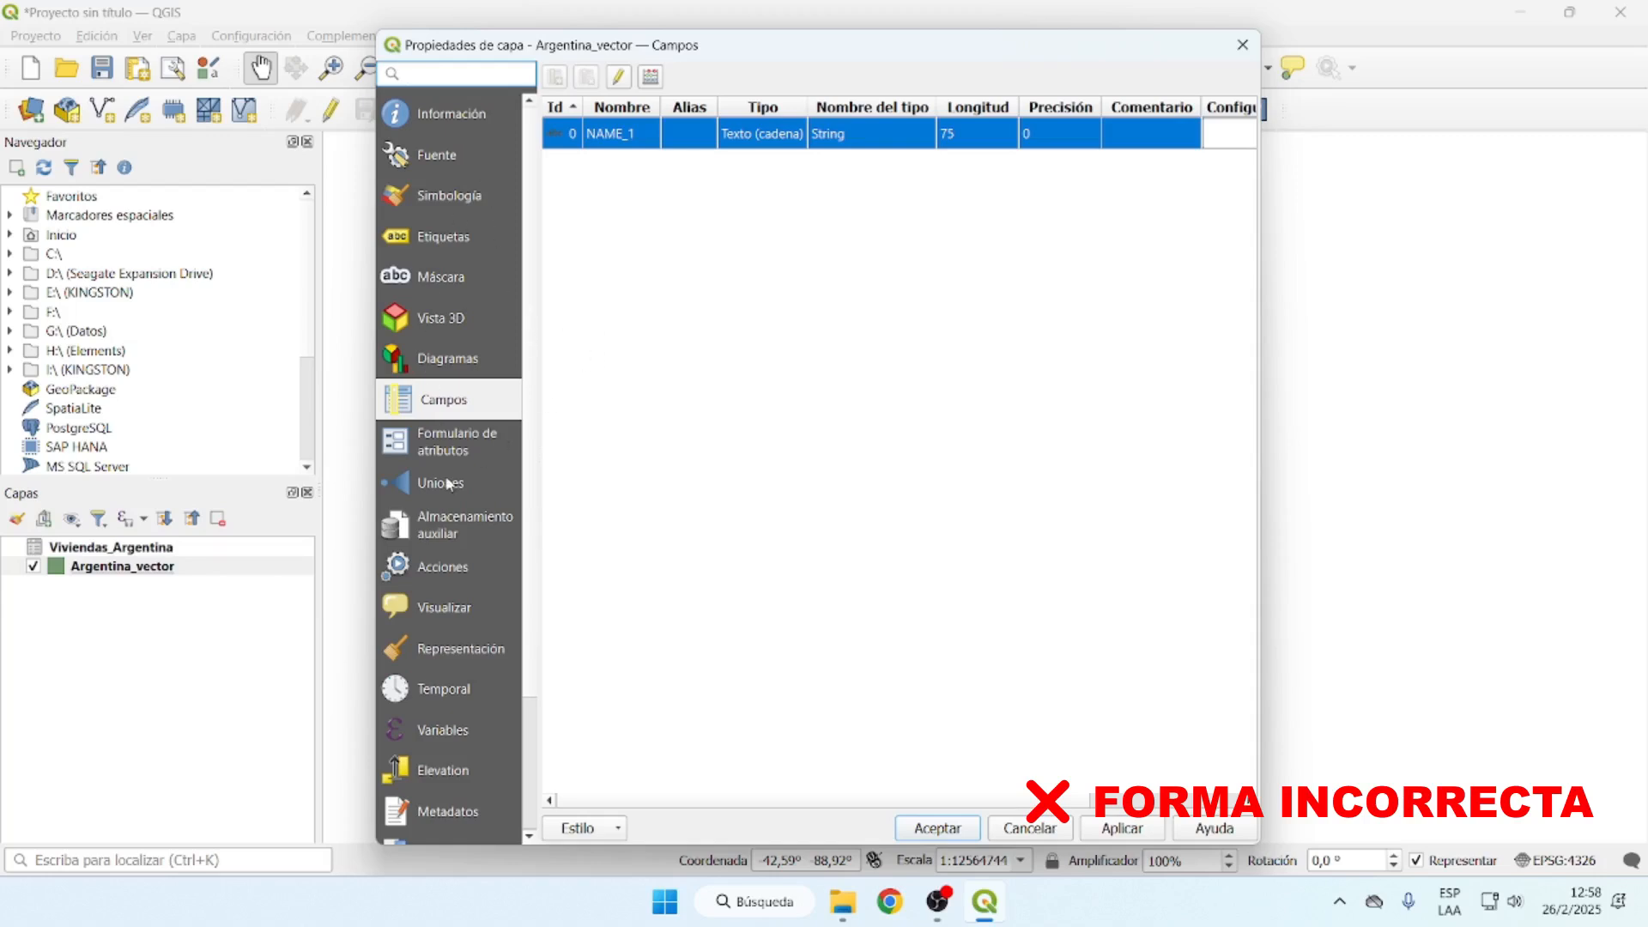
click(447, 484)
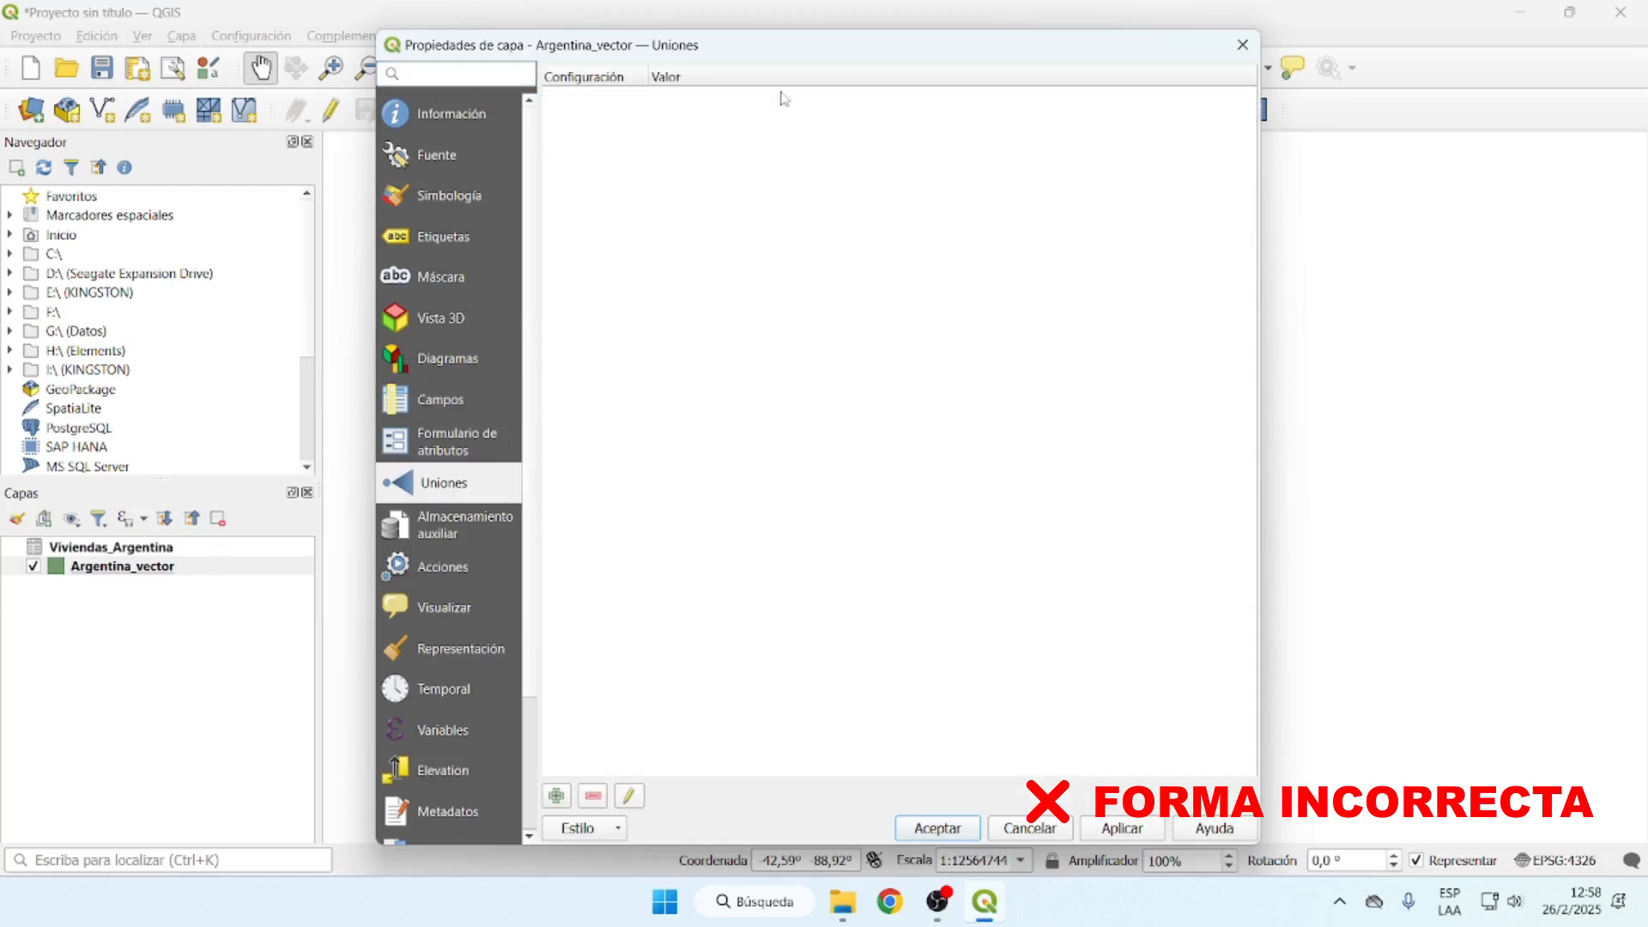
drag(740, 47, 684, 42)
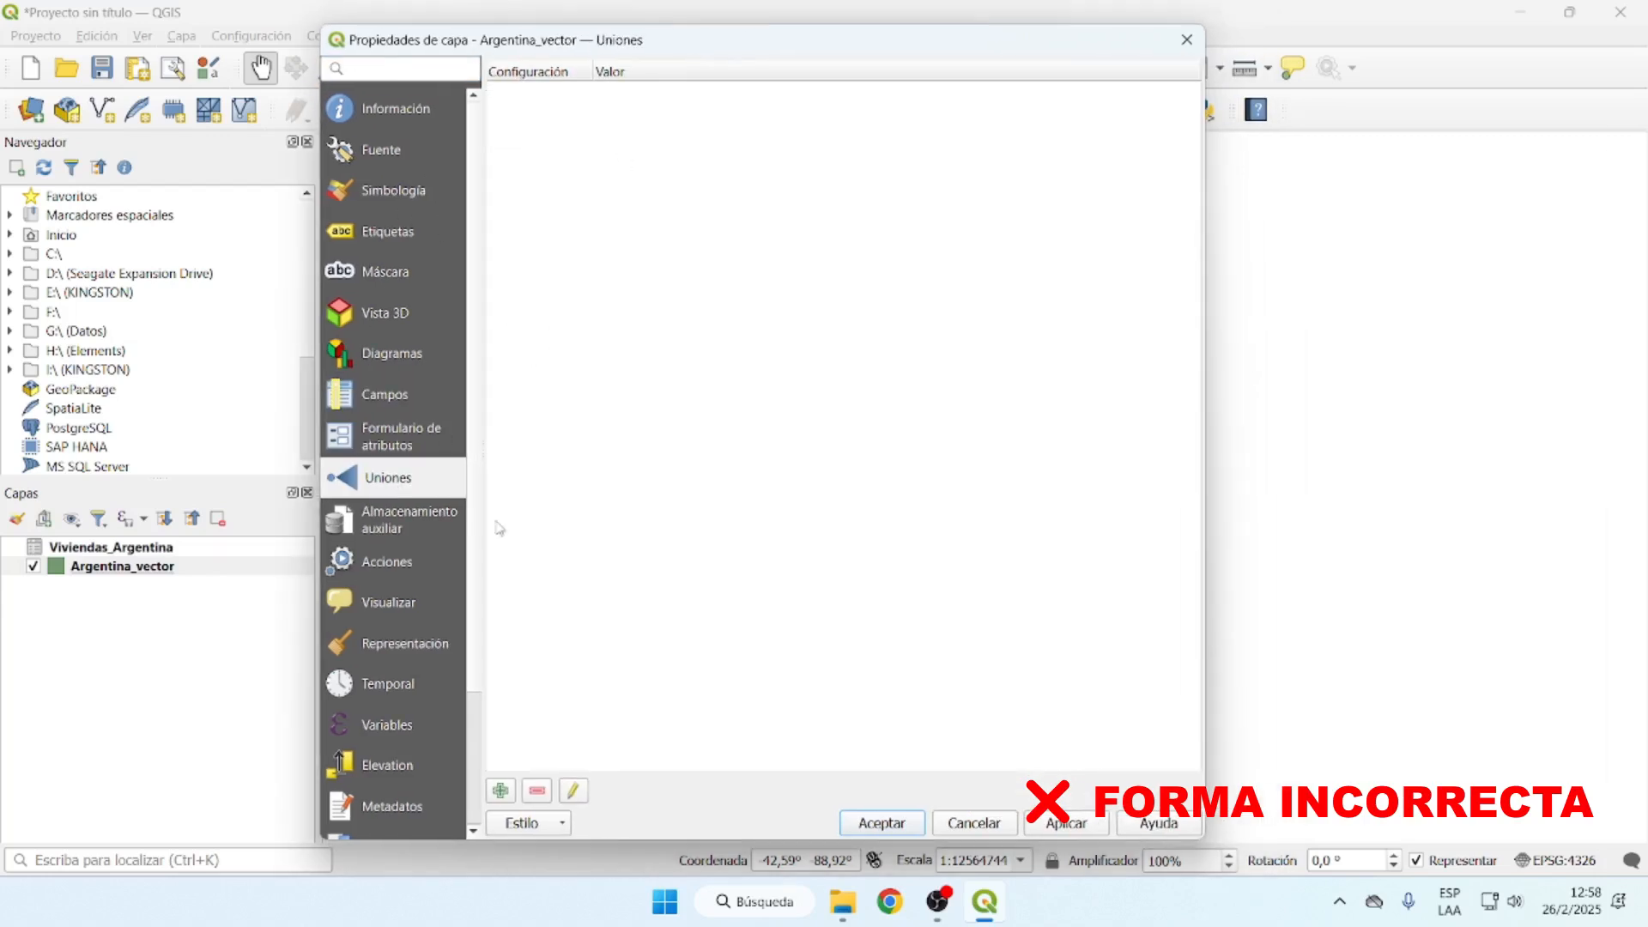
click(501, 791)
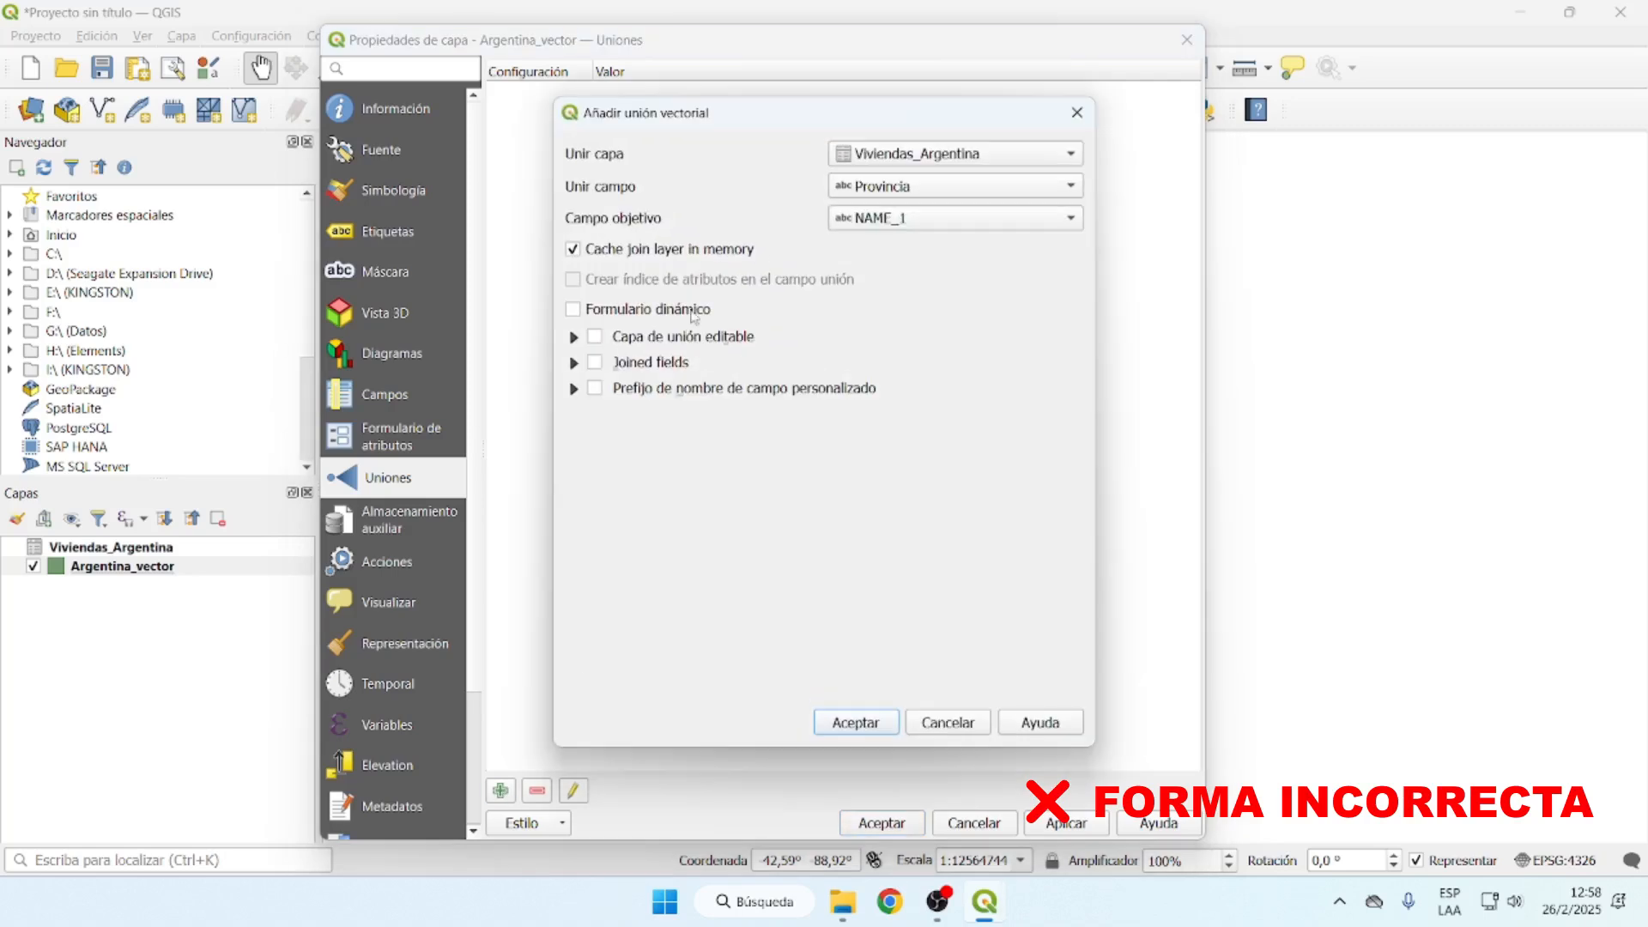
click(891, 187)
click(897, 189)
click(856, 724)
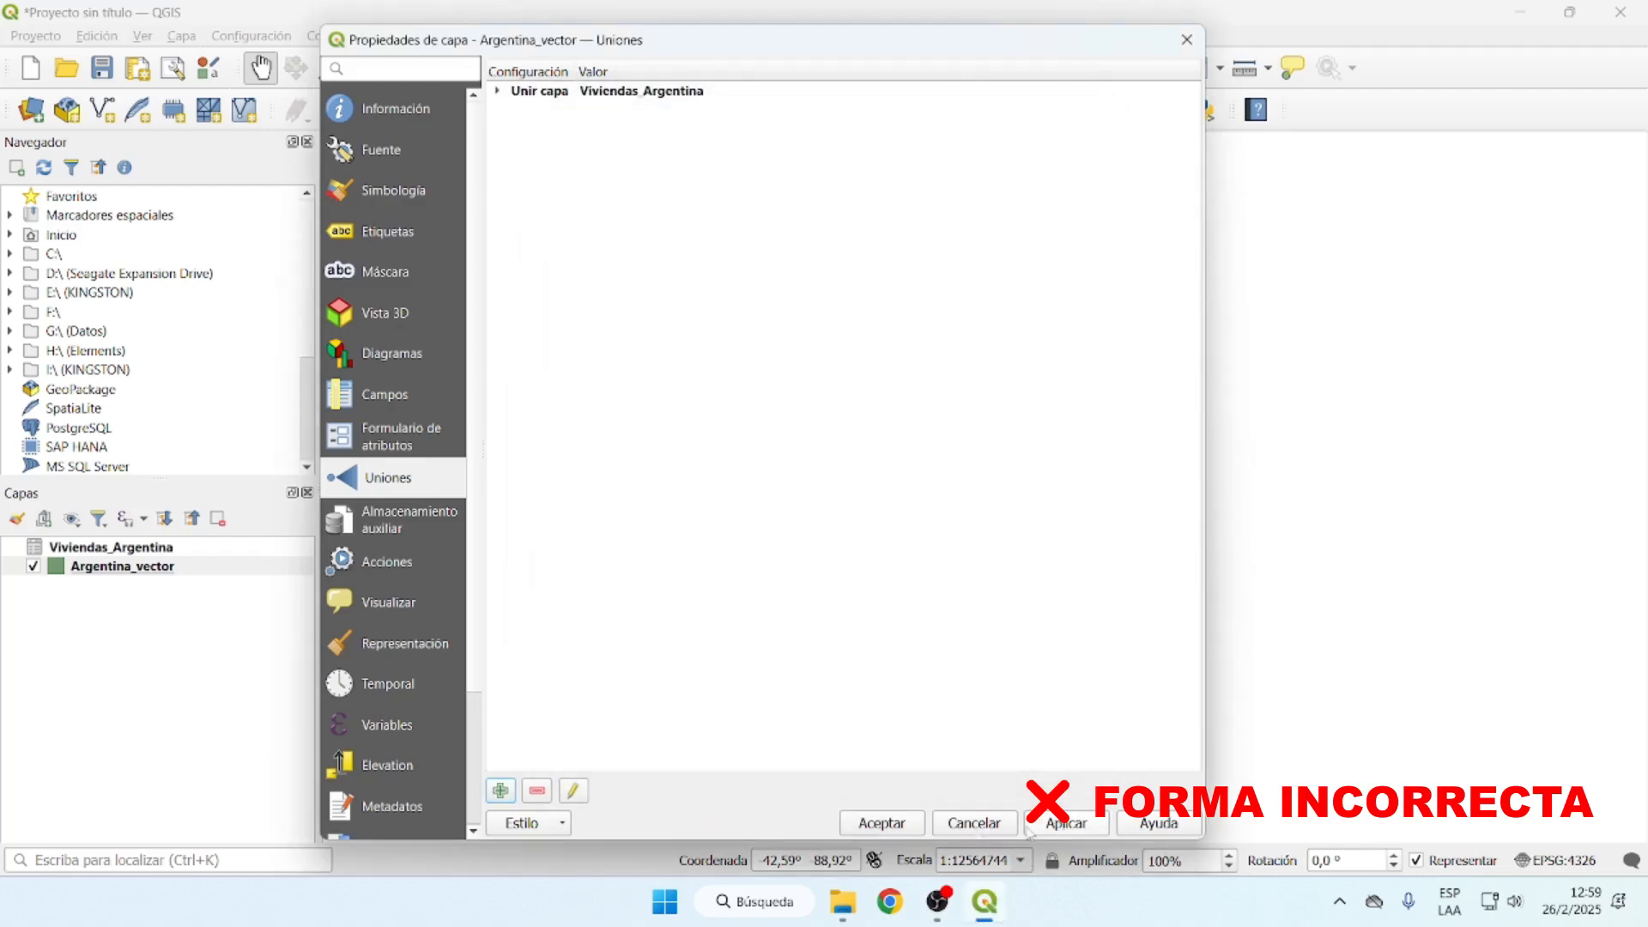
click(881, 824)
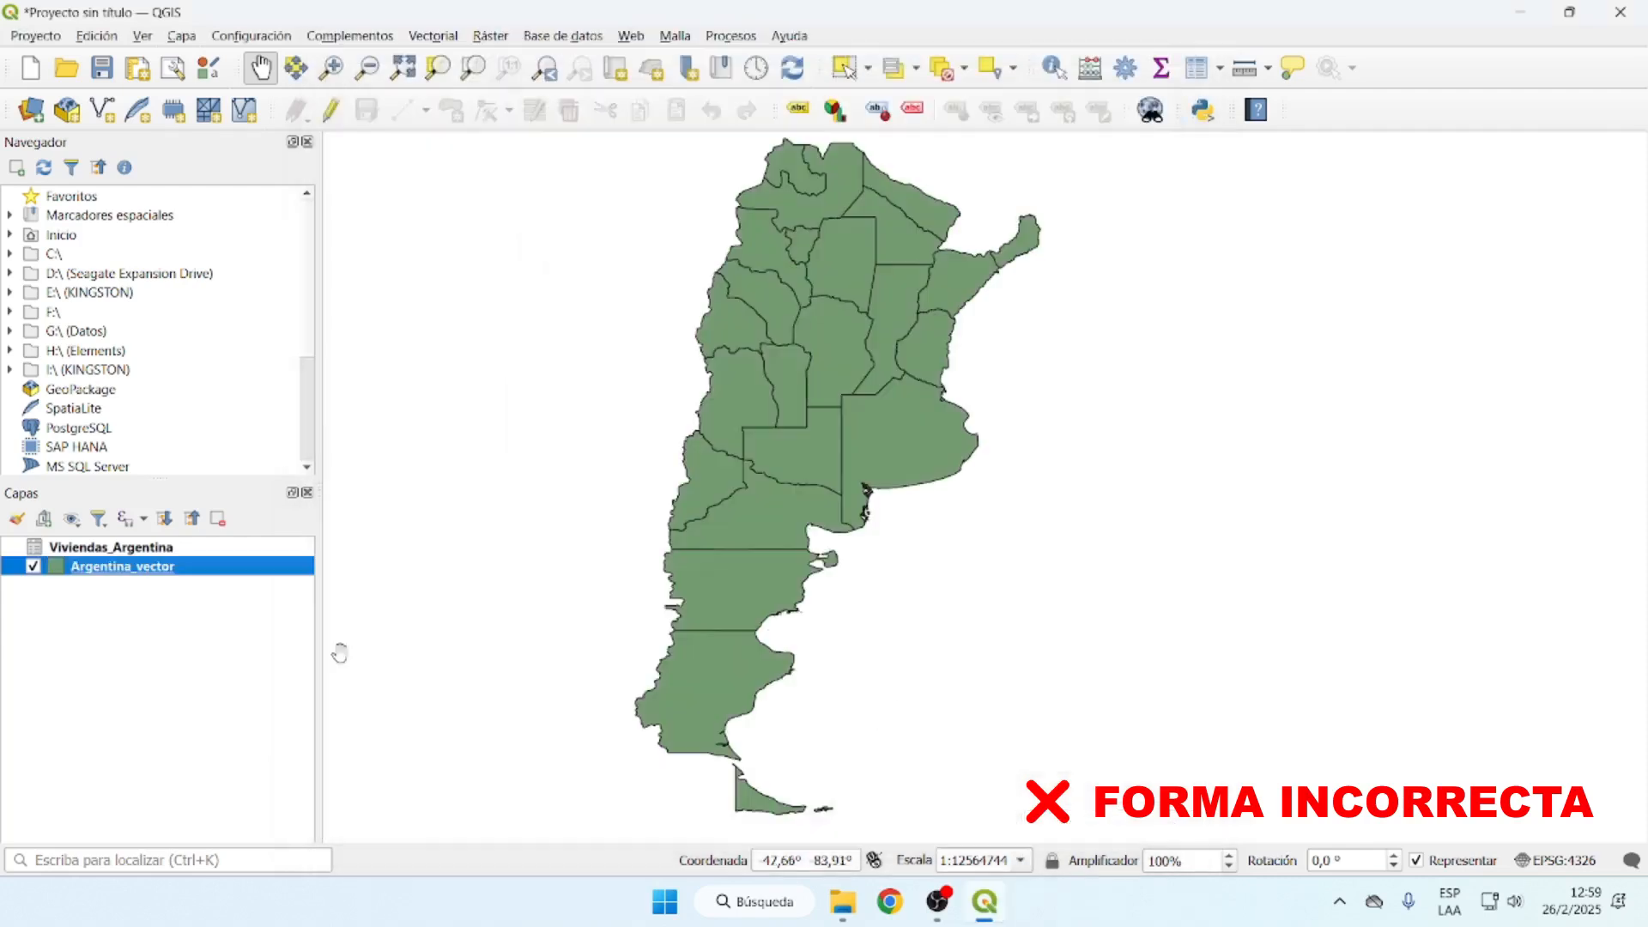
Examine the joined fields in the Argentina_vector attribute table, widening both joined columns, and close the table
right_click(158, 573)
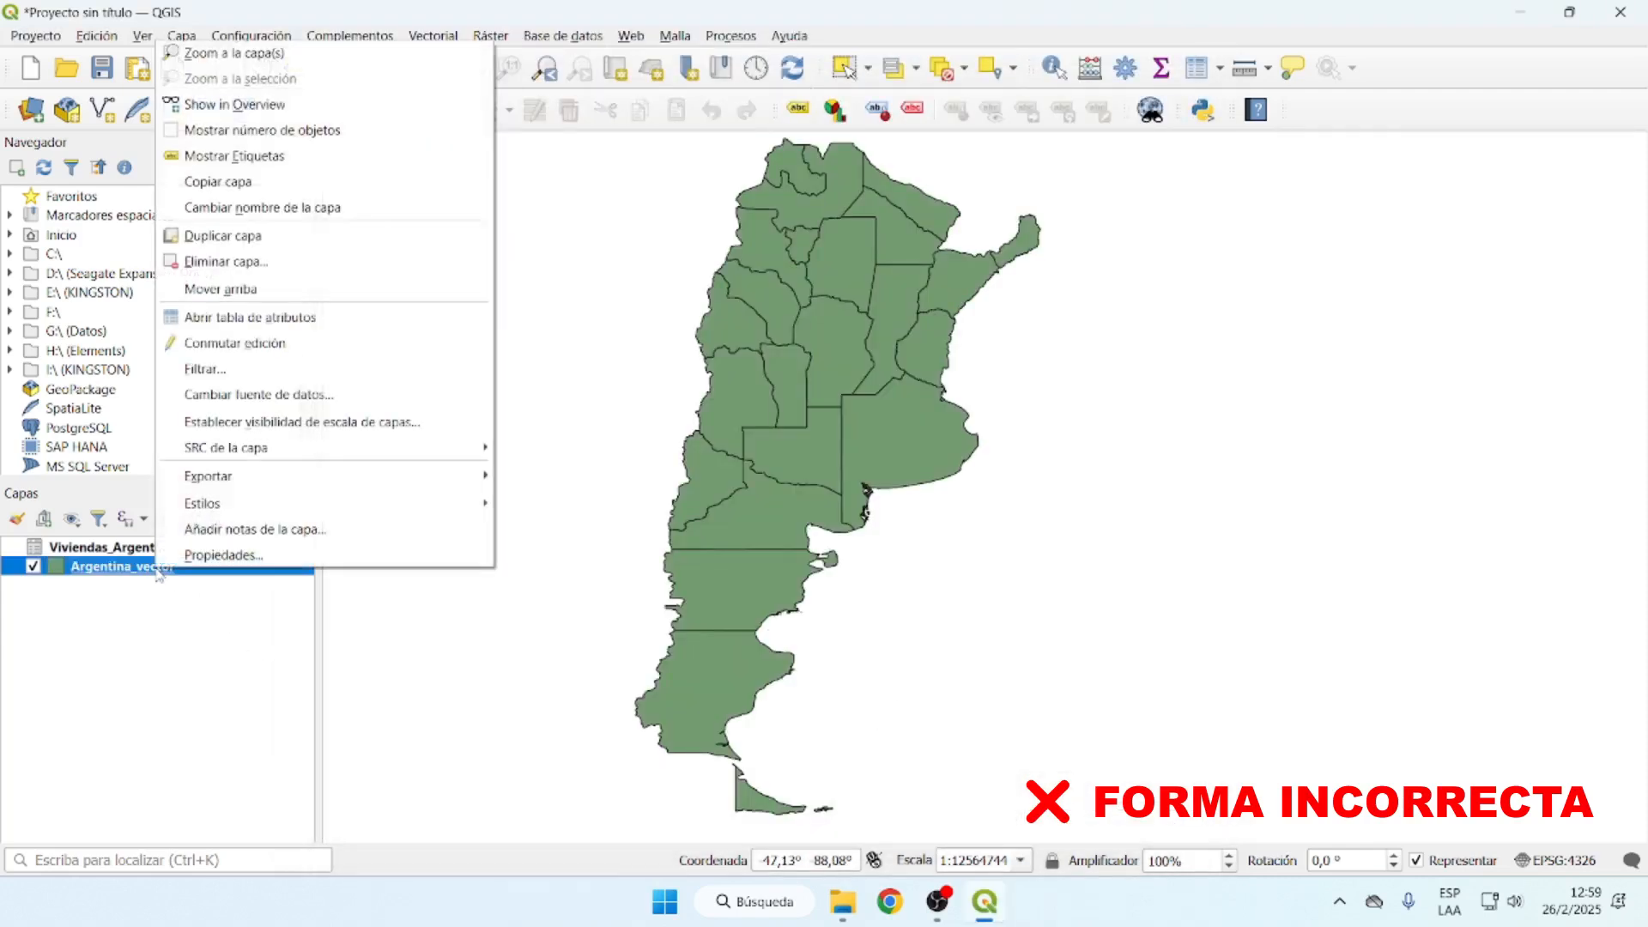
click(290, 327)
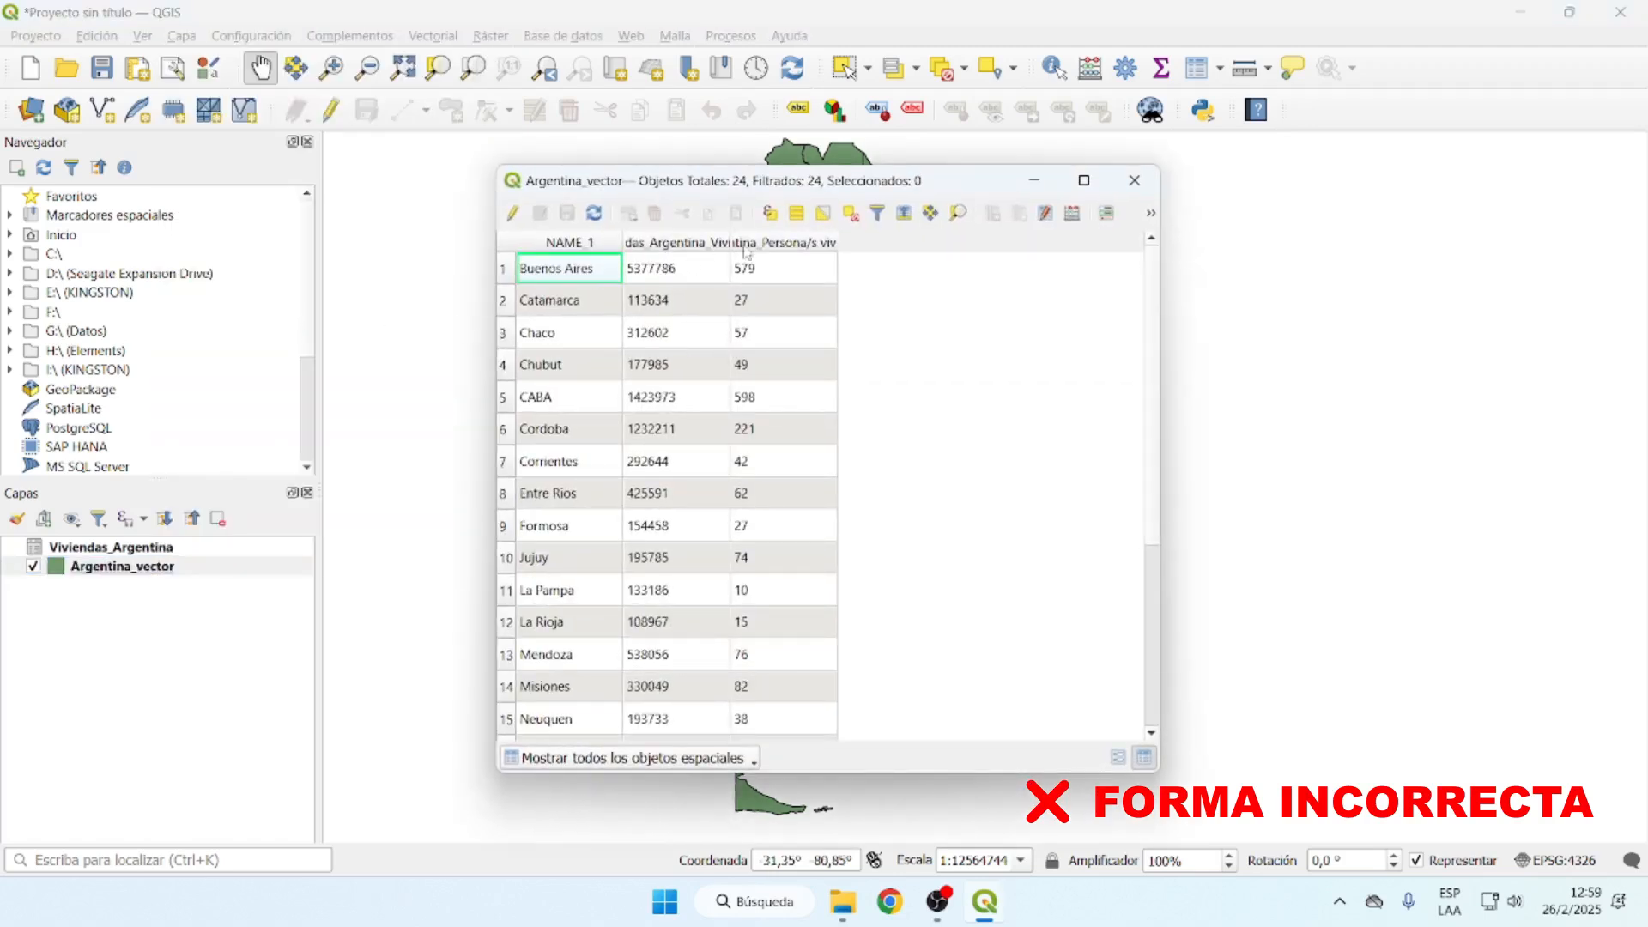
drag(728, 243, 865, 250)
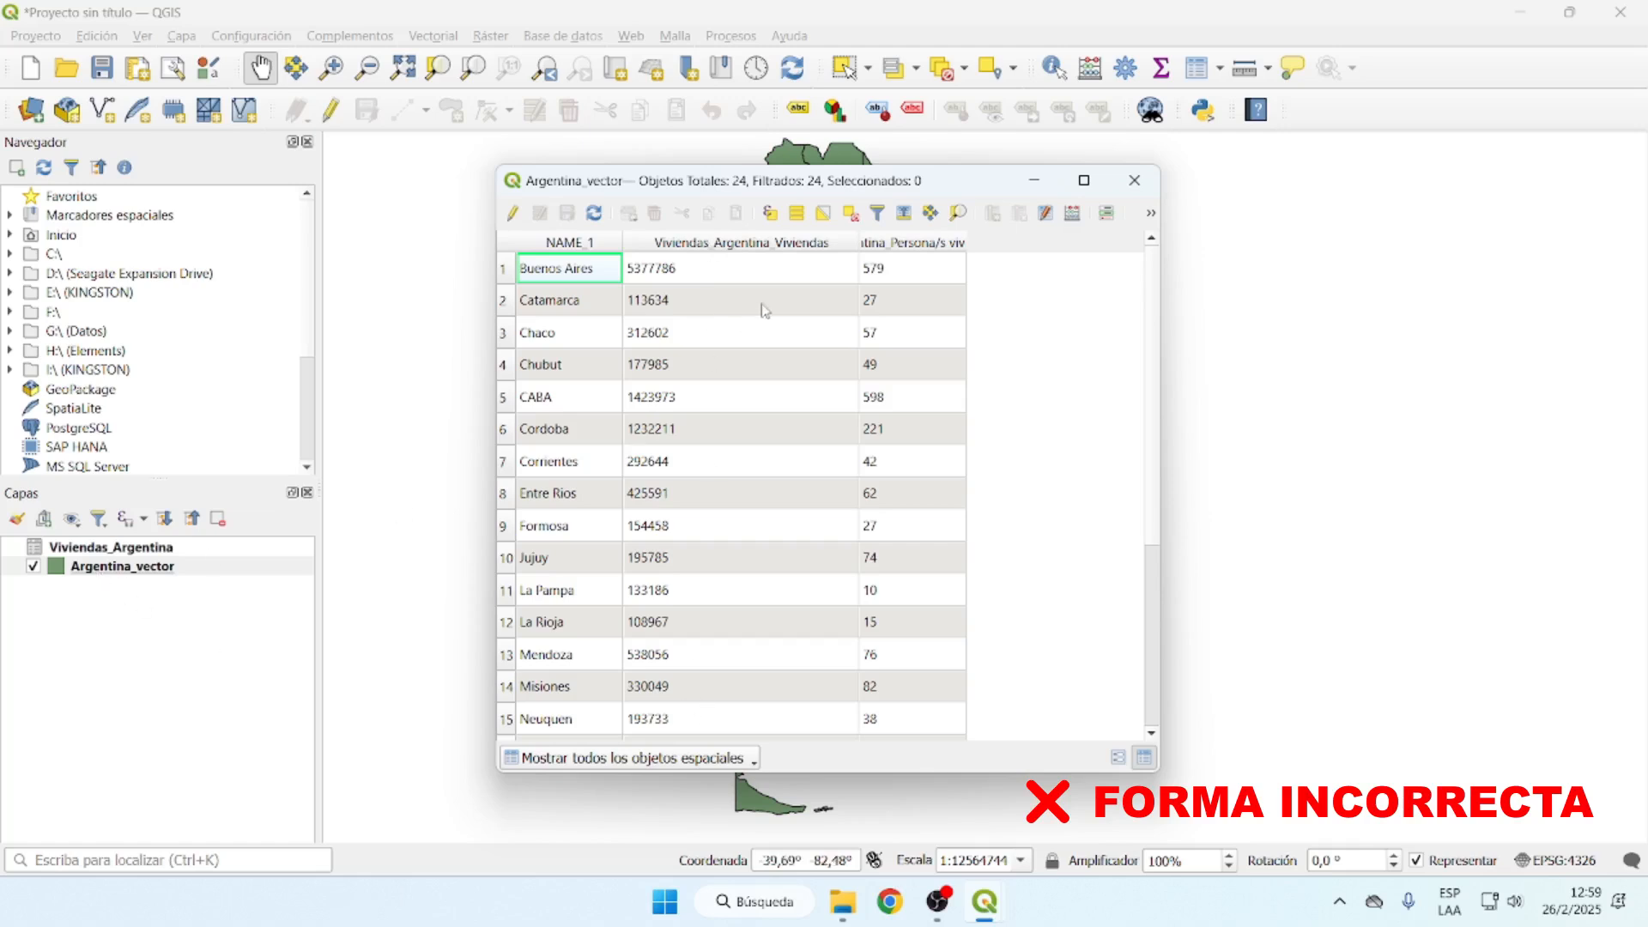
drag(967, 243, 1043, 245)
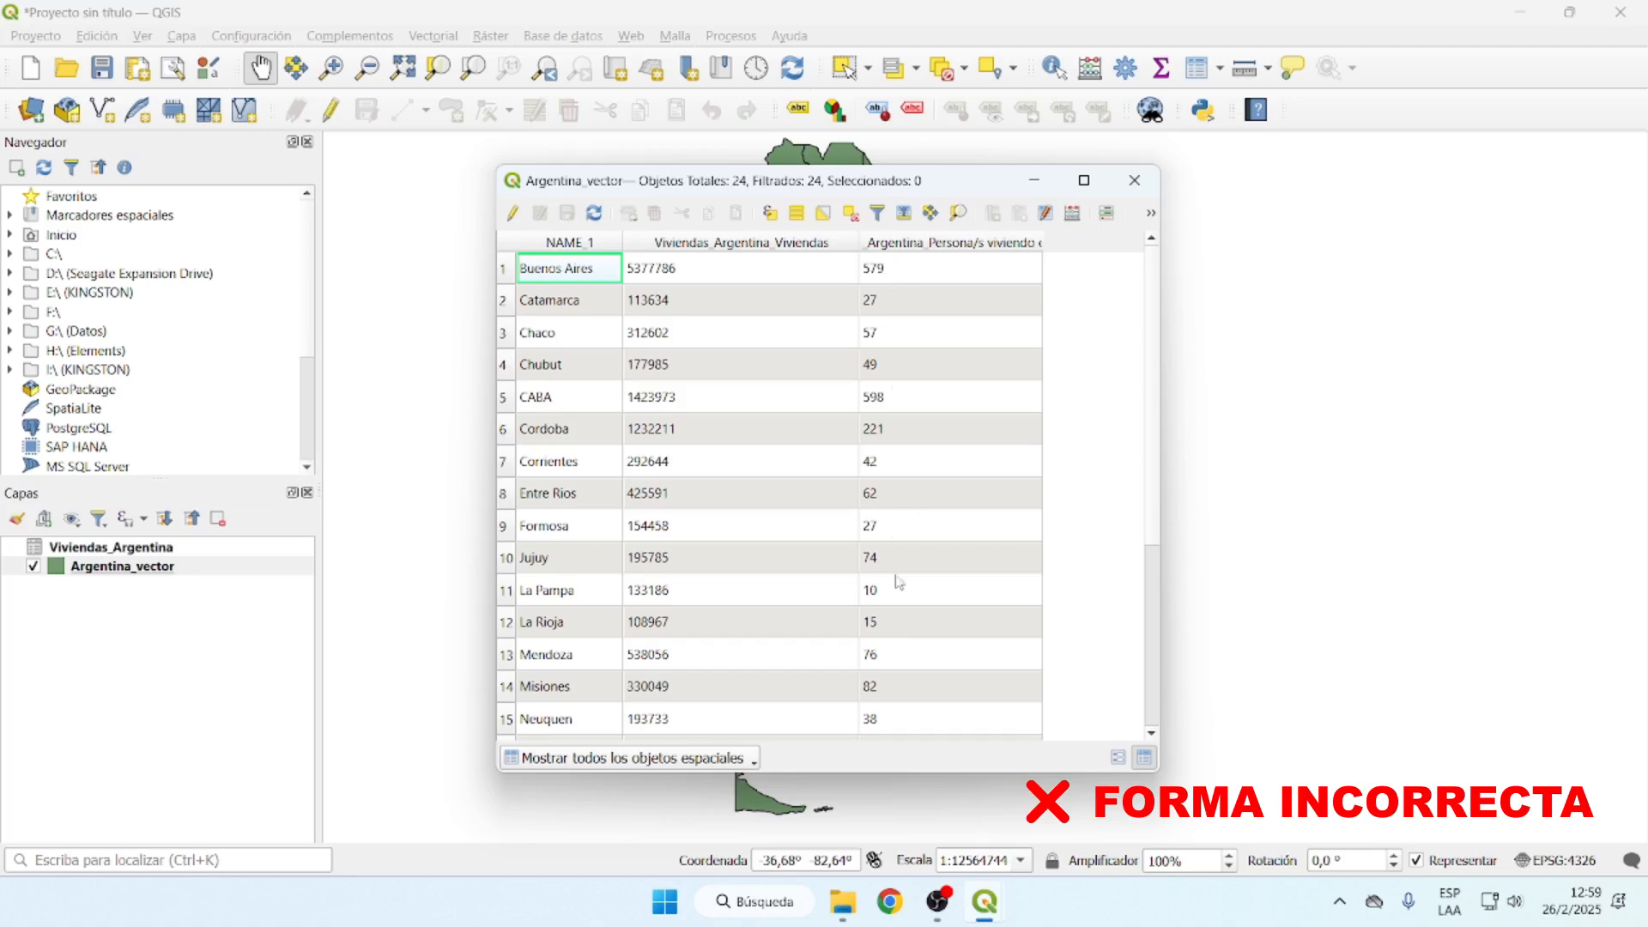
click(1142, 188)
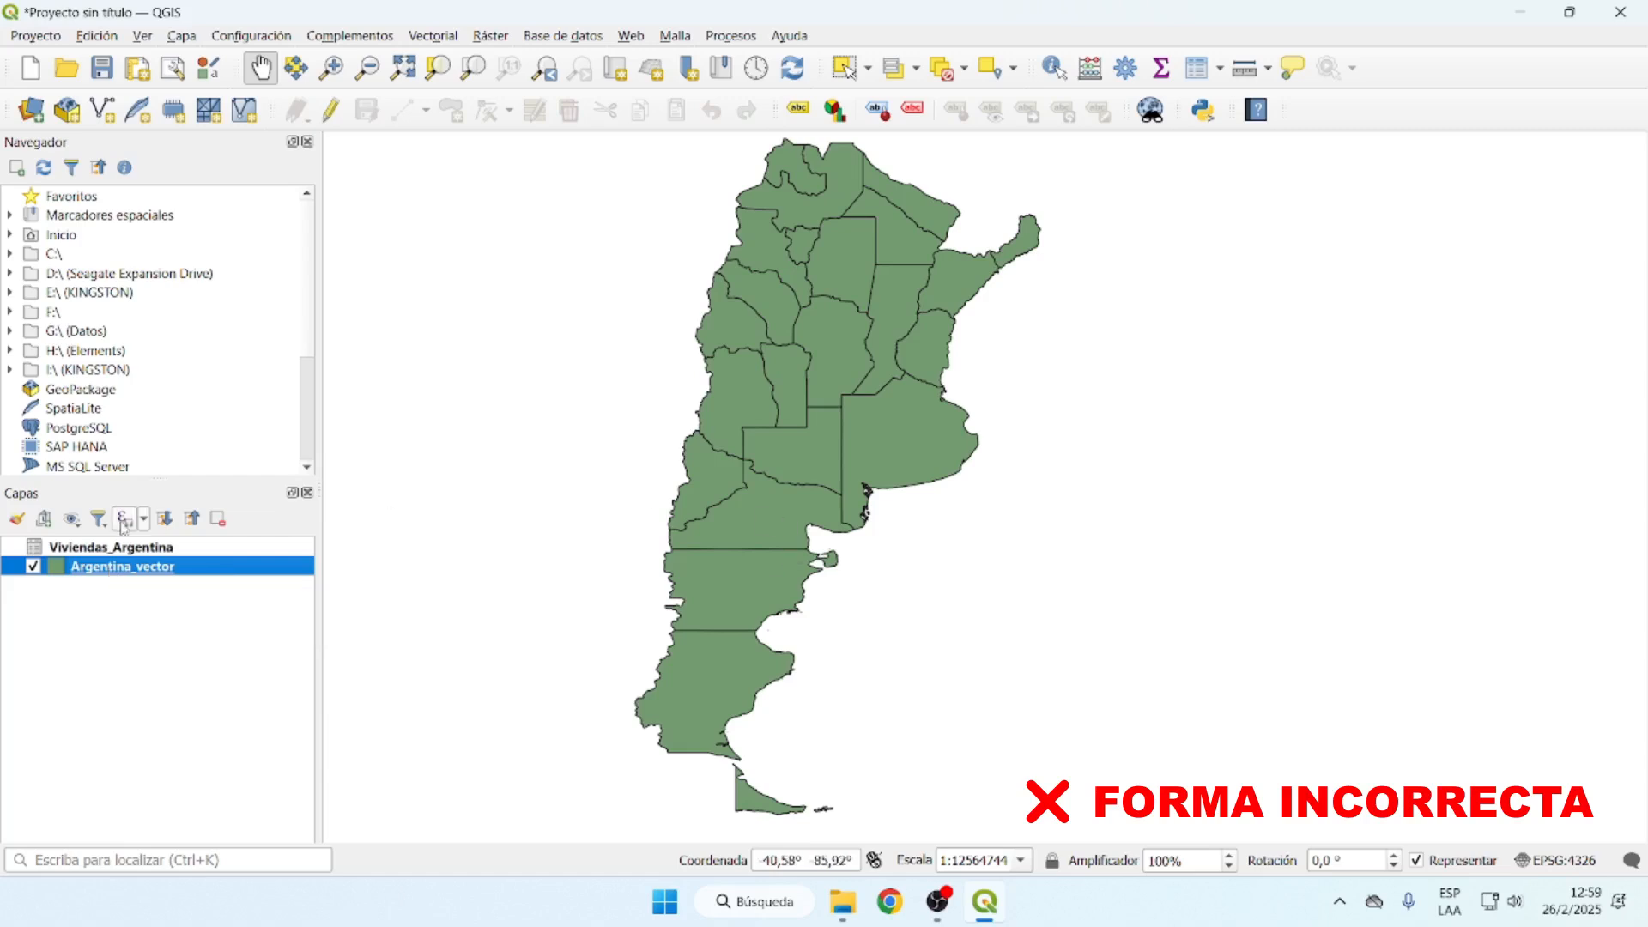
Set the symbology type of the Argentina_vector layer to Graduado in its layer properties
right_click(165, 576)
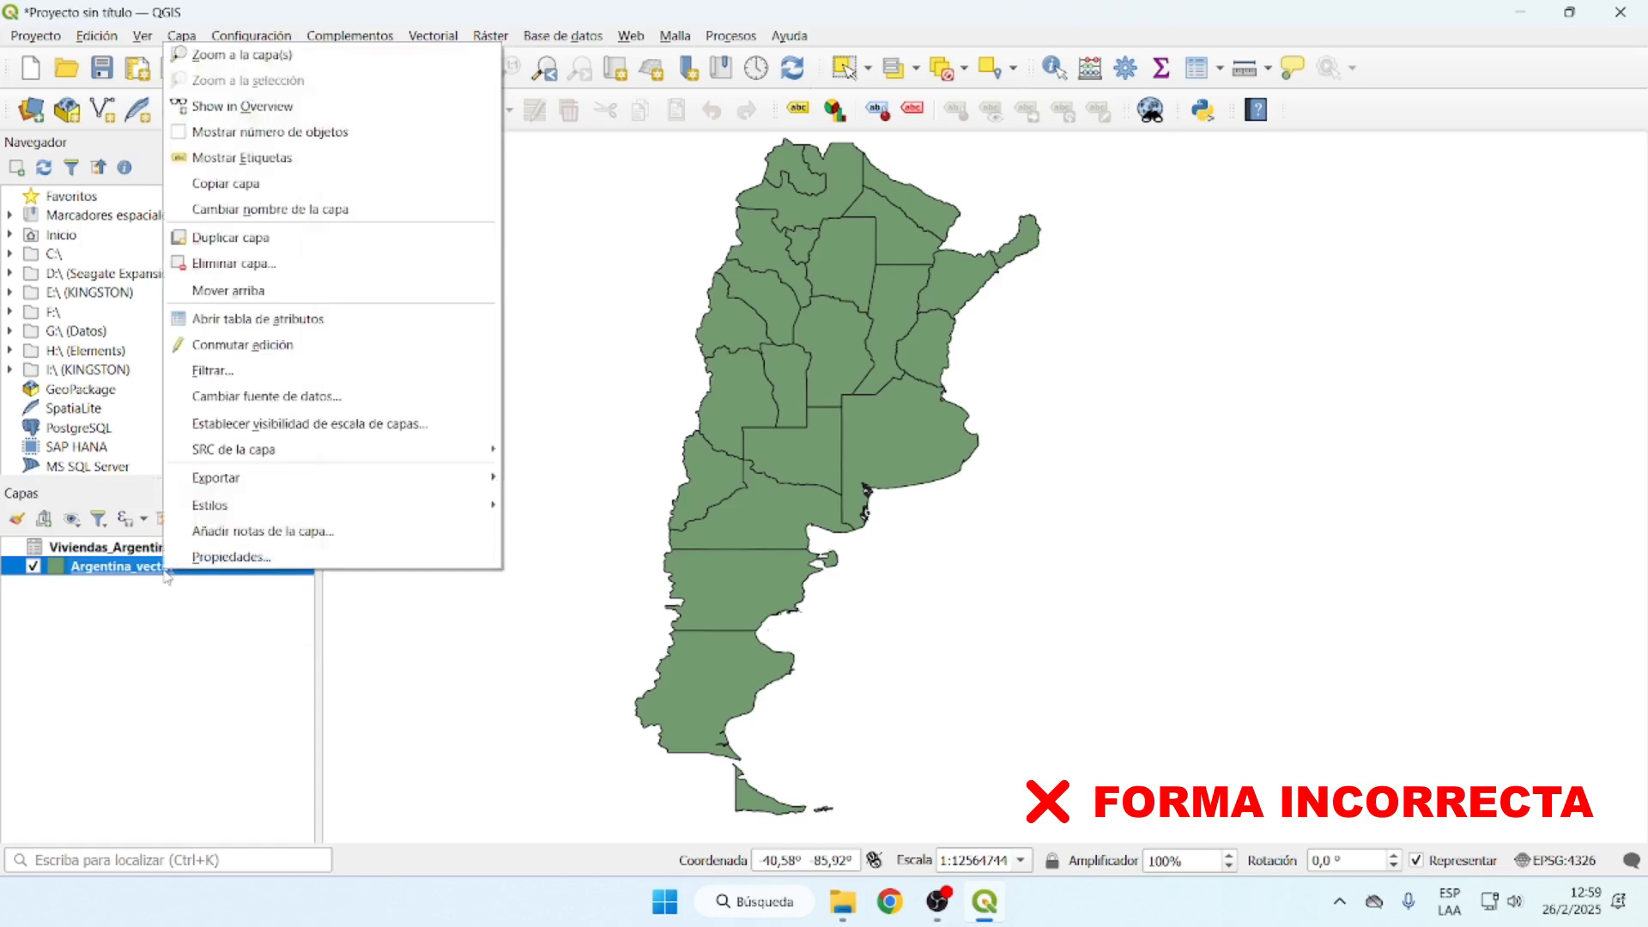
click(215, 560)
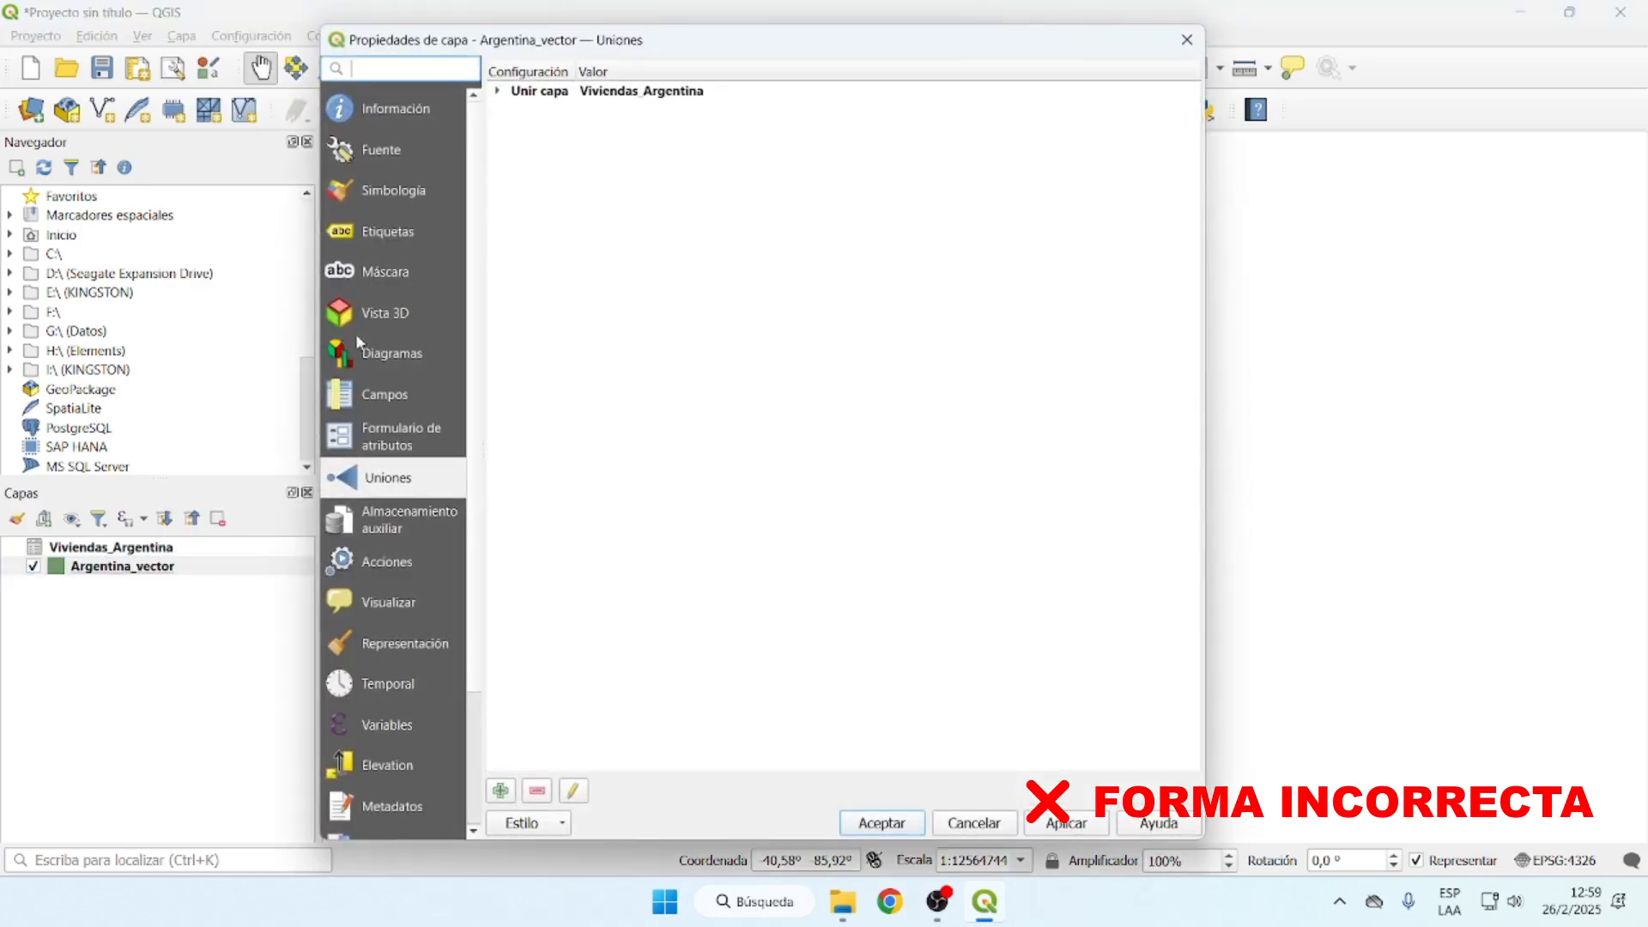
click(385, 192)
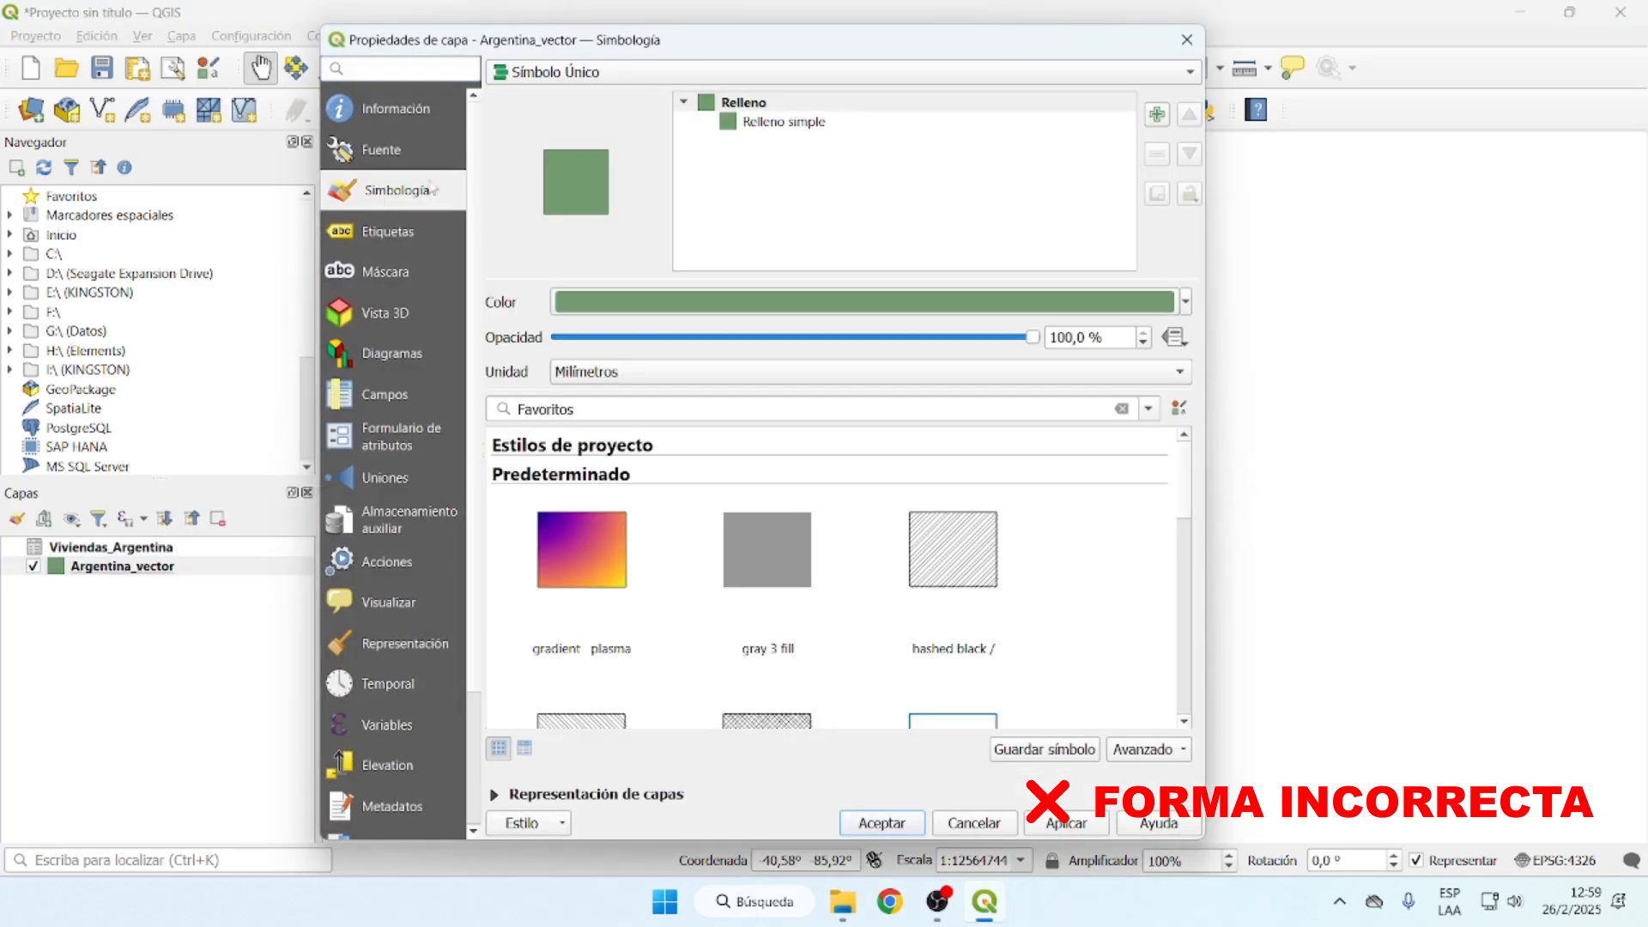
click(554, 81)
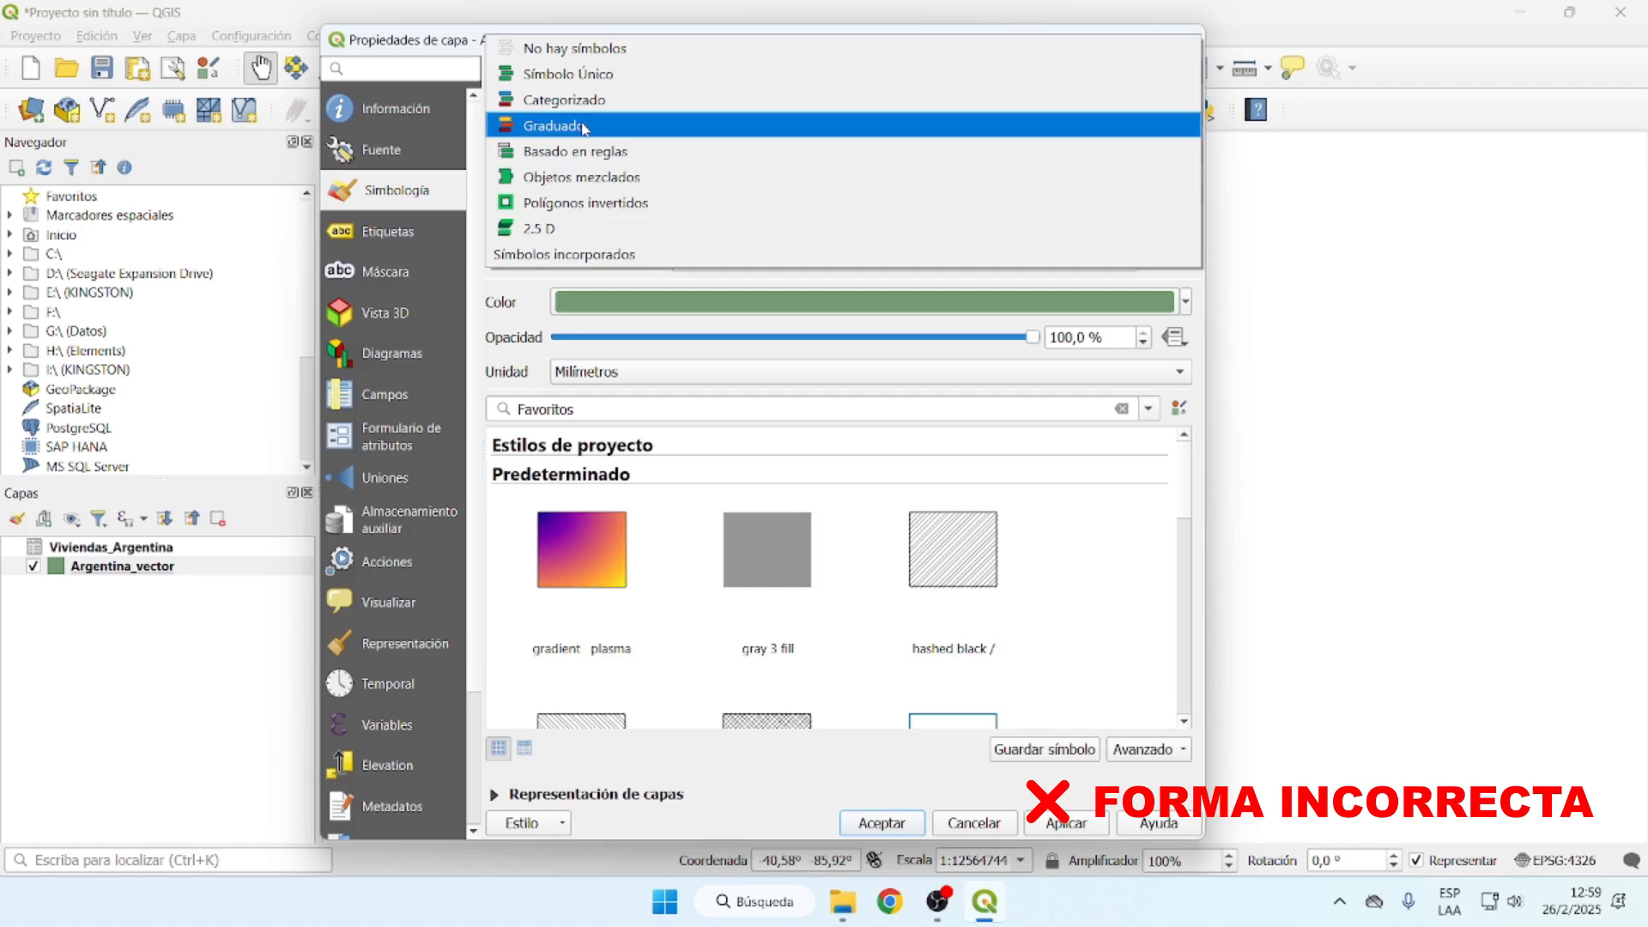
click(588, 118)
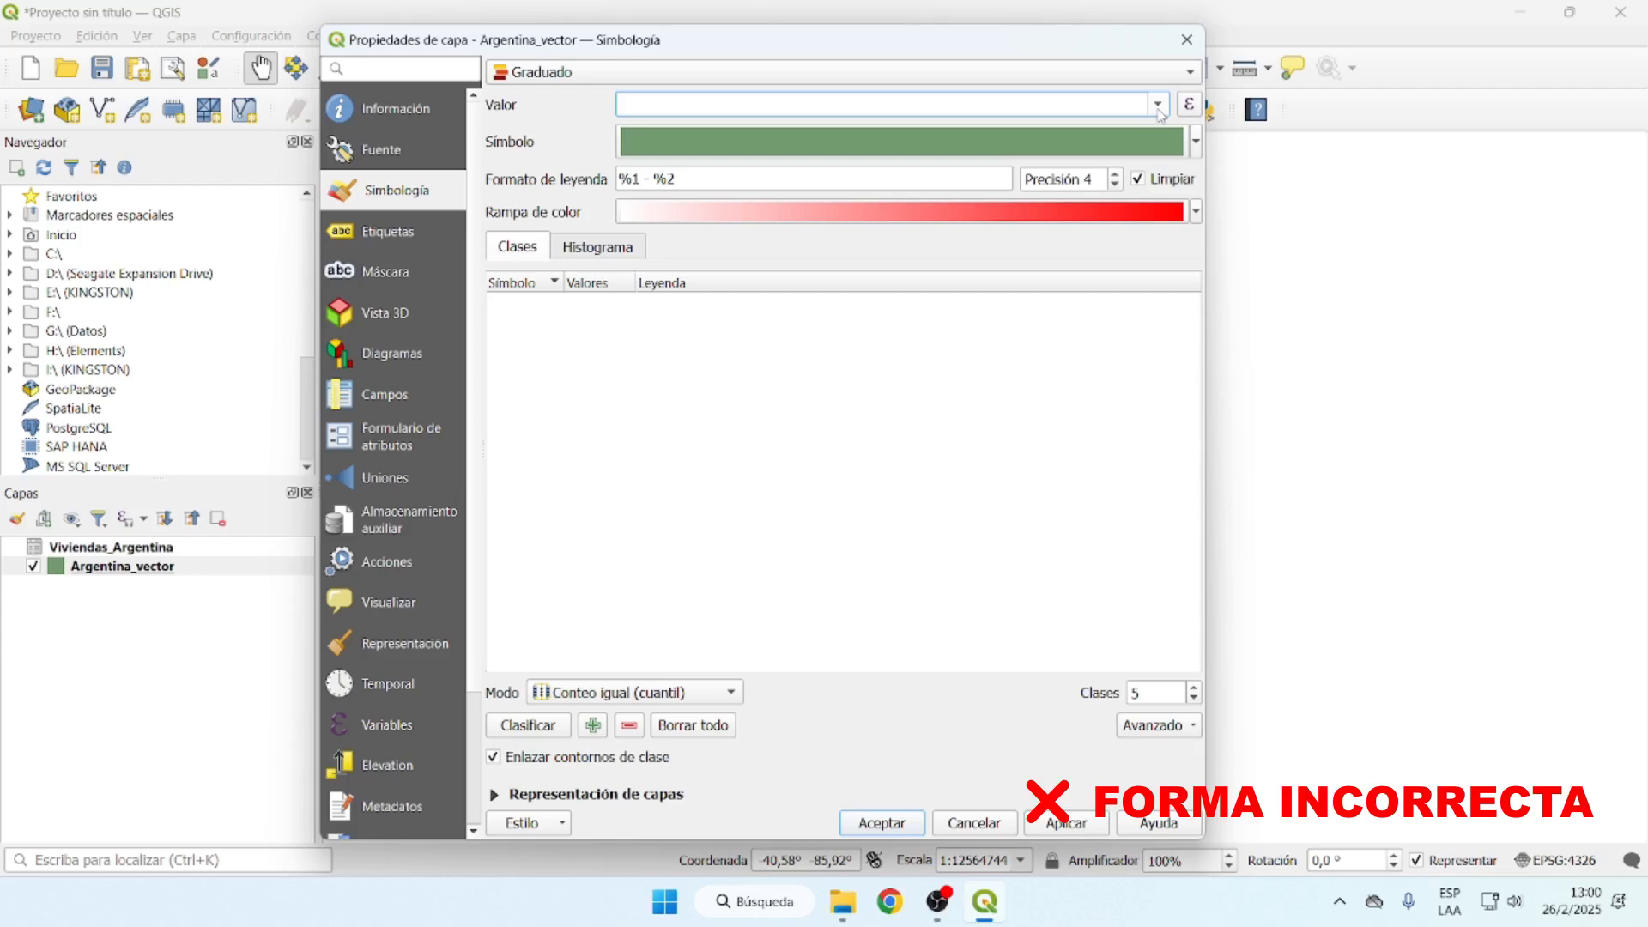
Switch the layer's symbology to Categorizado with Viviendas_Argentina_Viviendas as the value field
click(1091, 74)
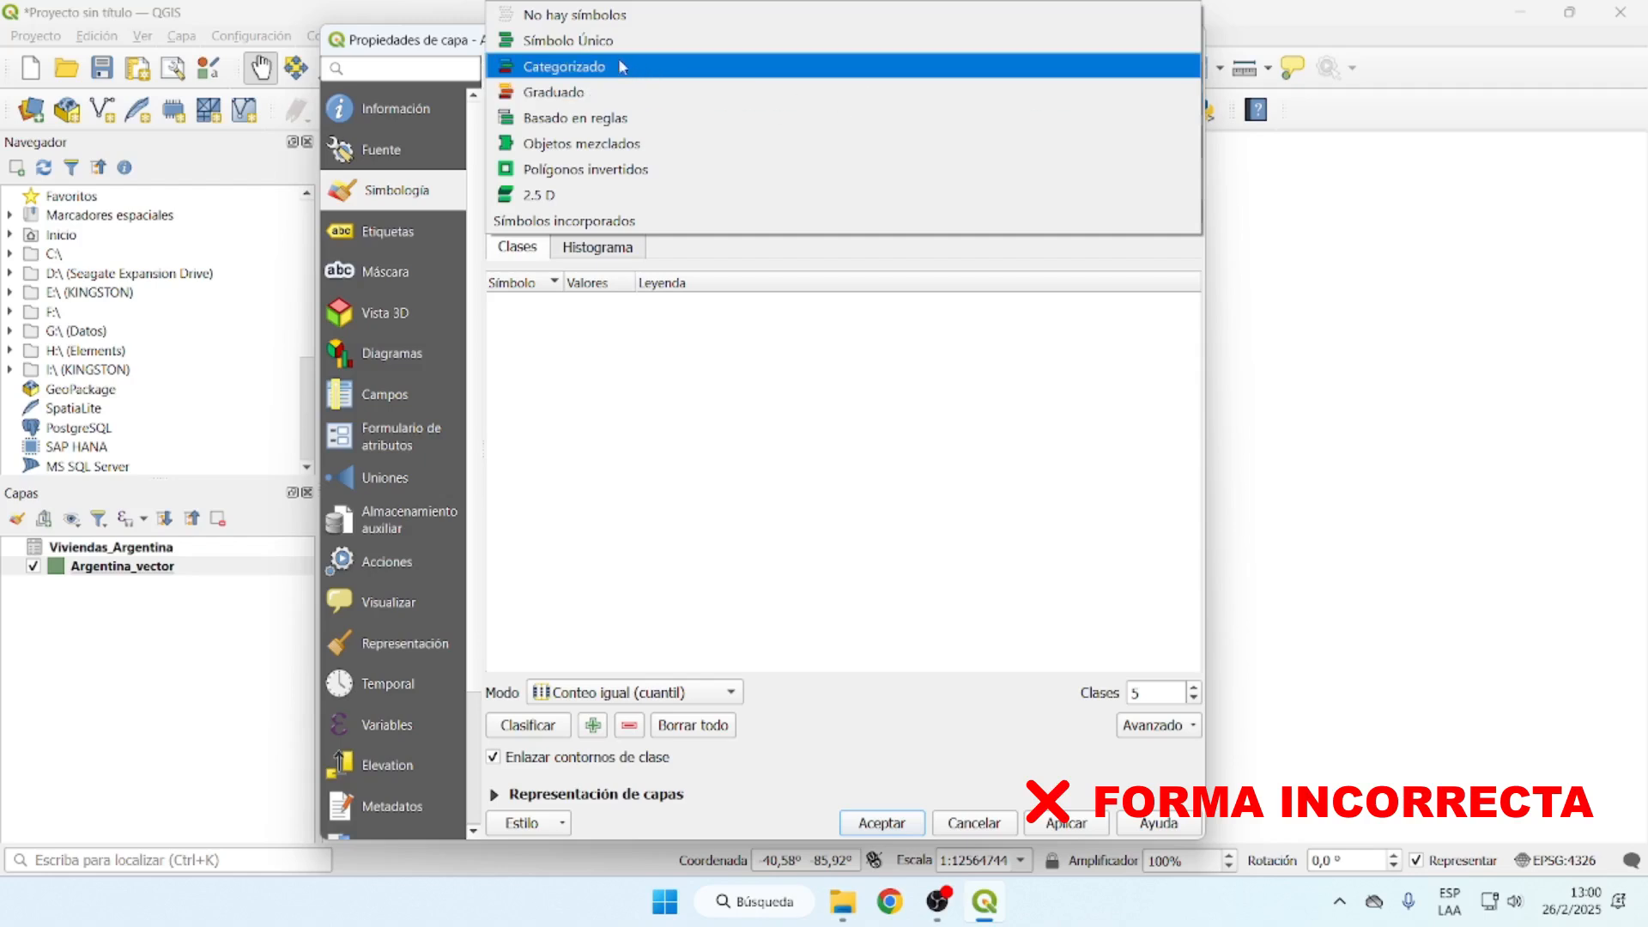
click(582, 79)
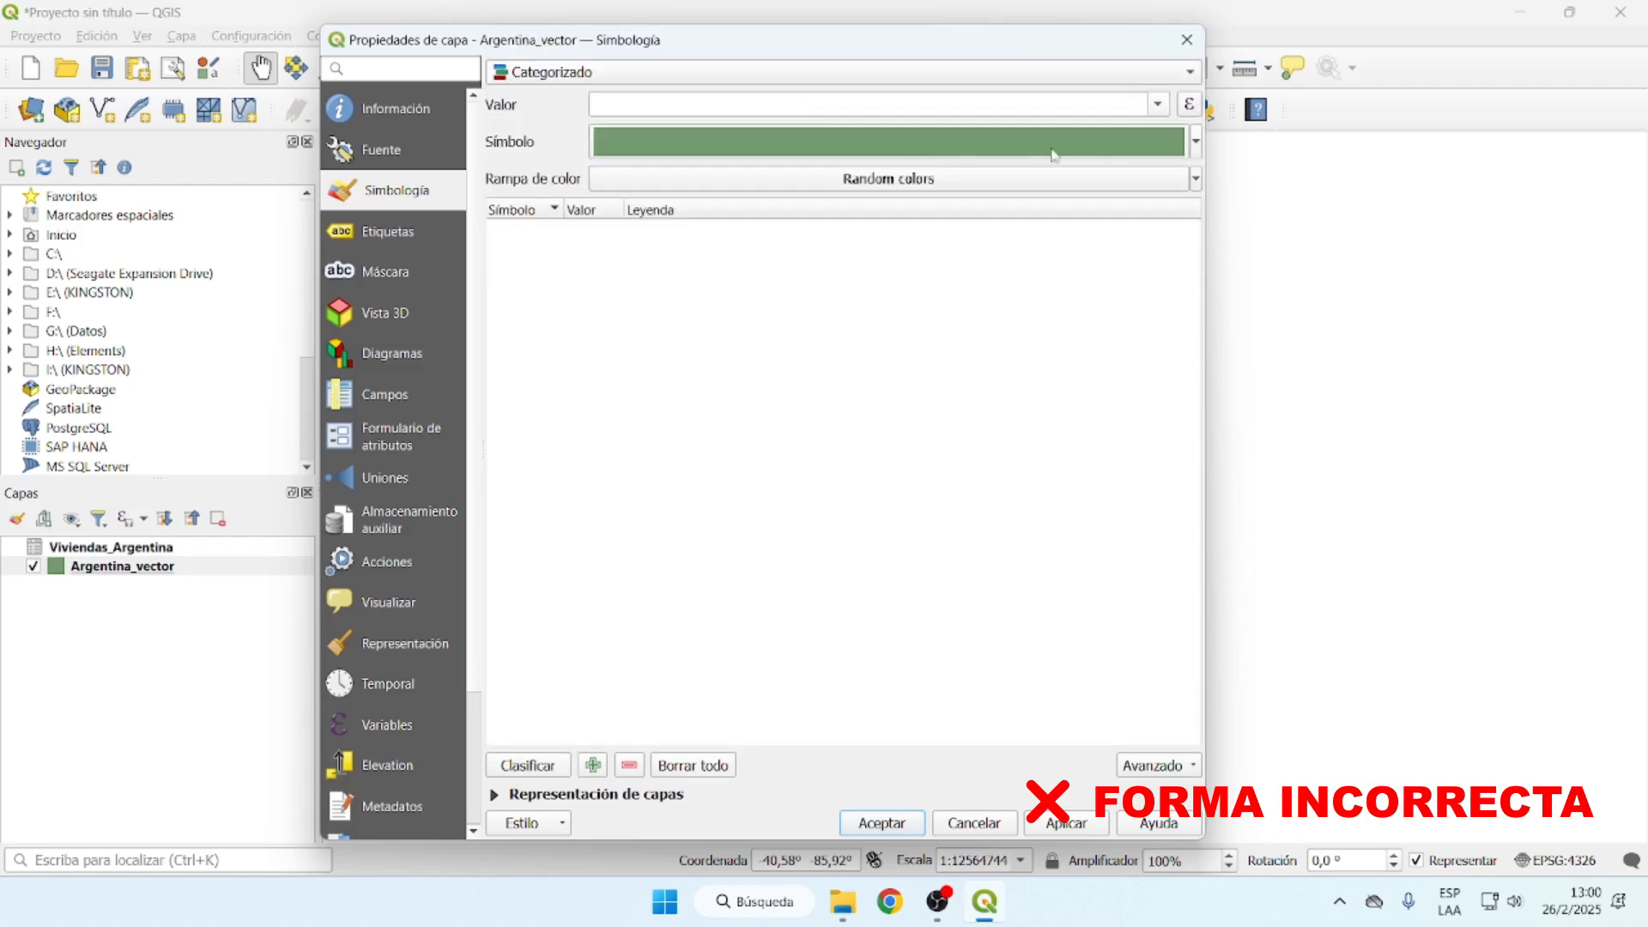
click(1161, 113)
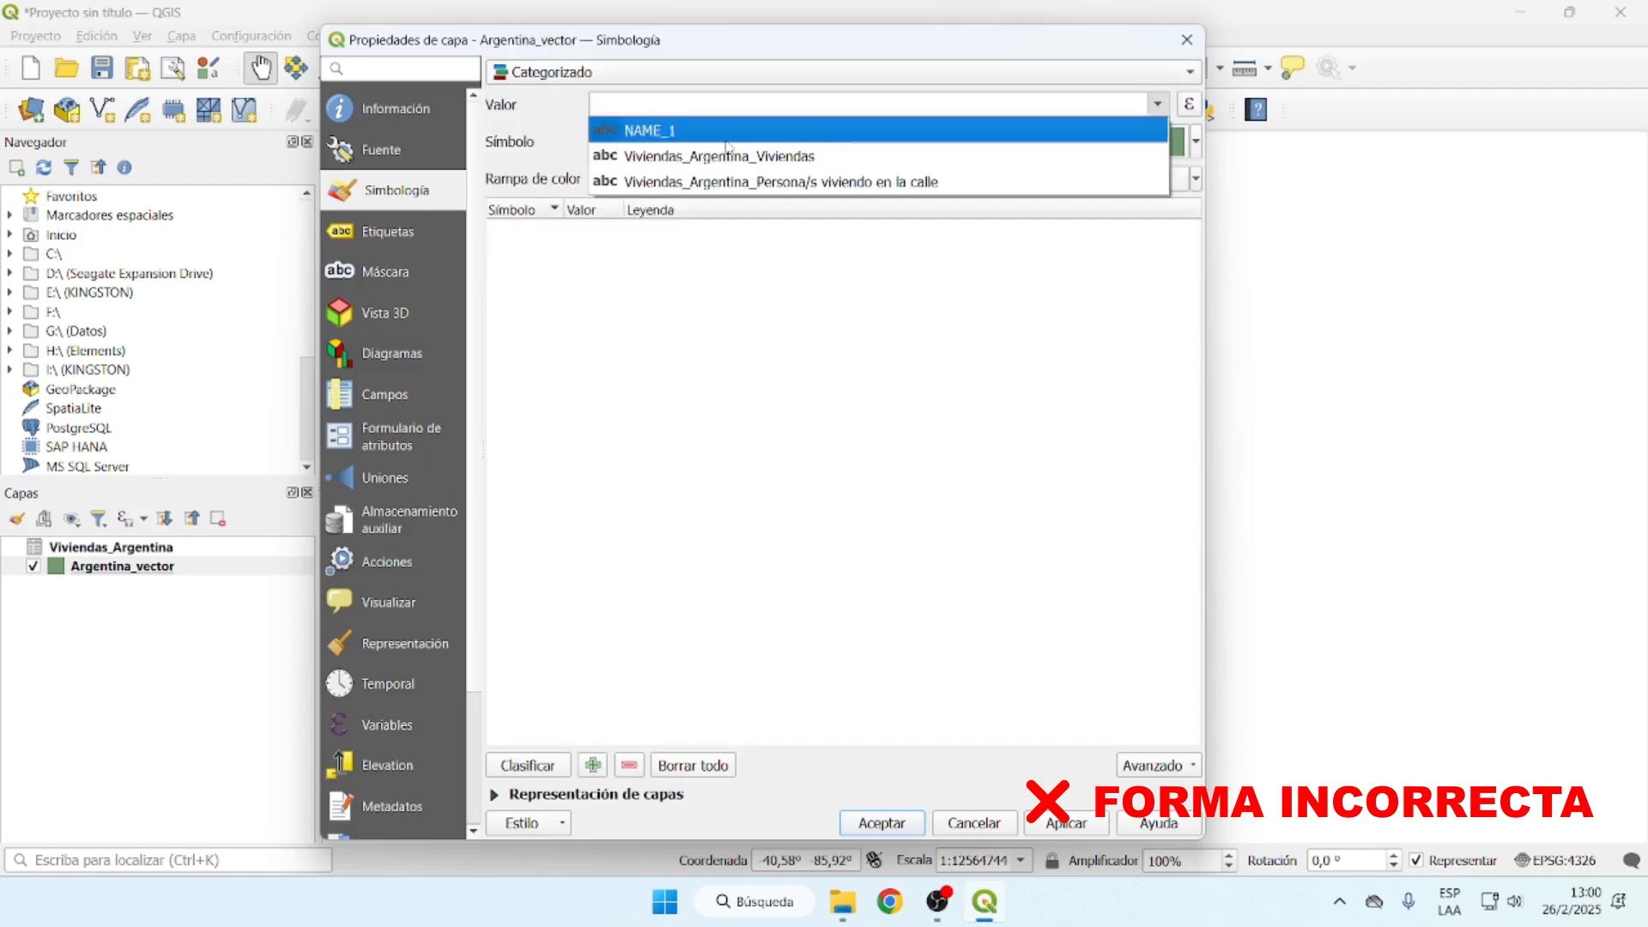
click(717, 159)
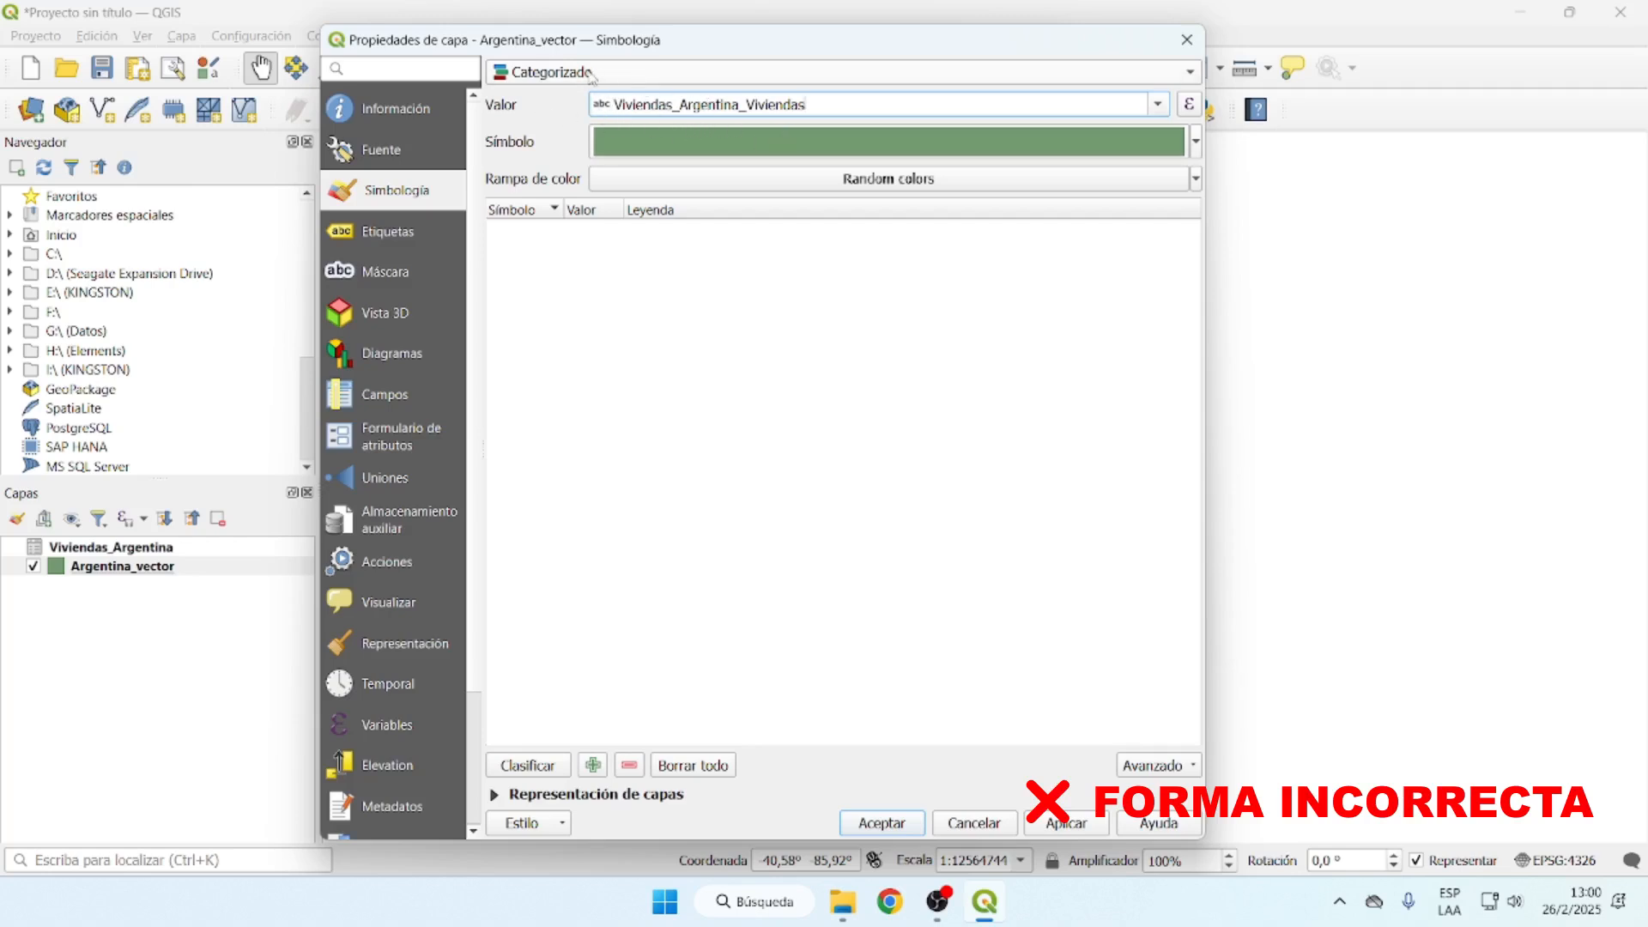
Close the Argentina_vector layer properties without applying the symbology and remove the Viviendas_Argentina table from the project
click(1188, 41)
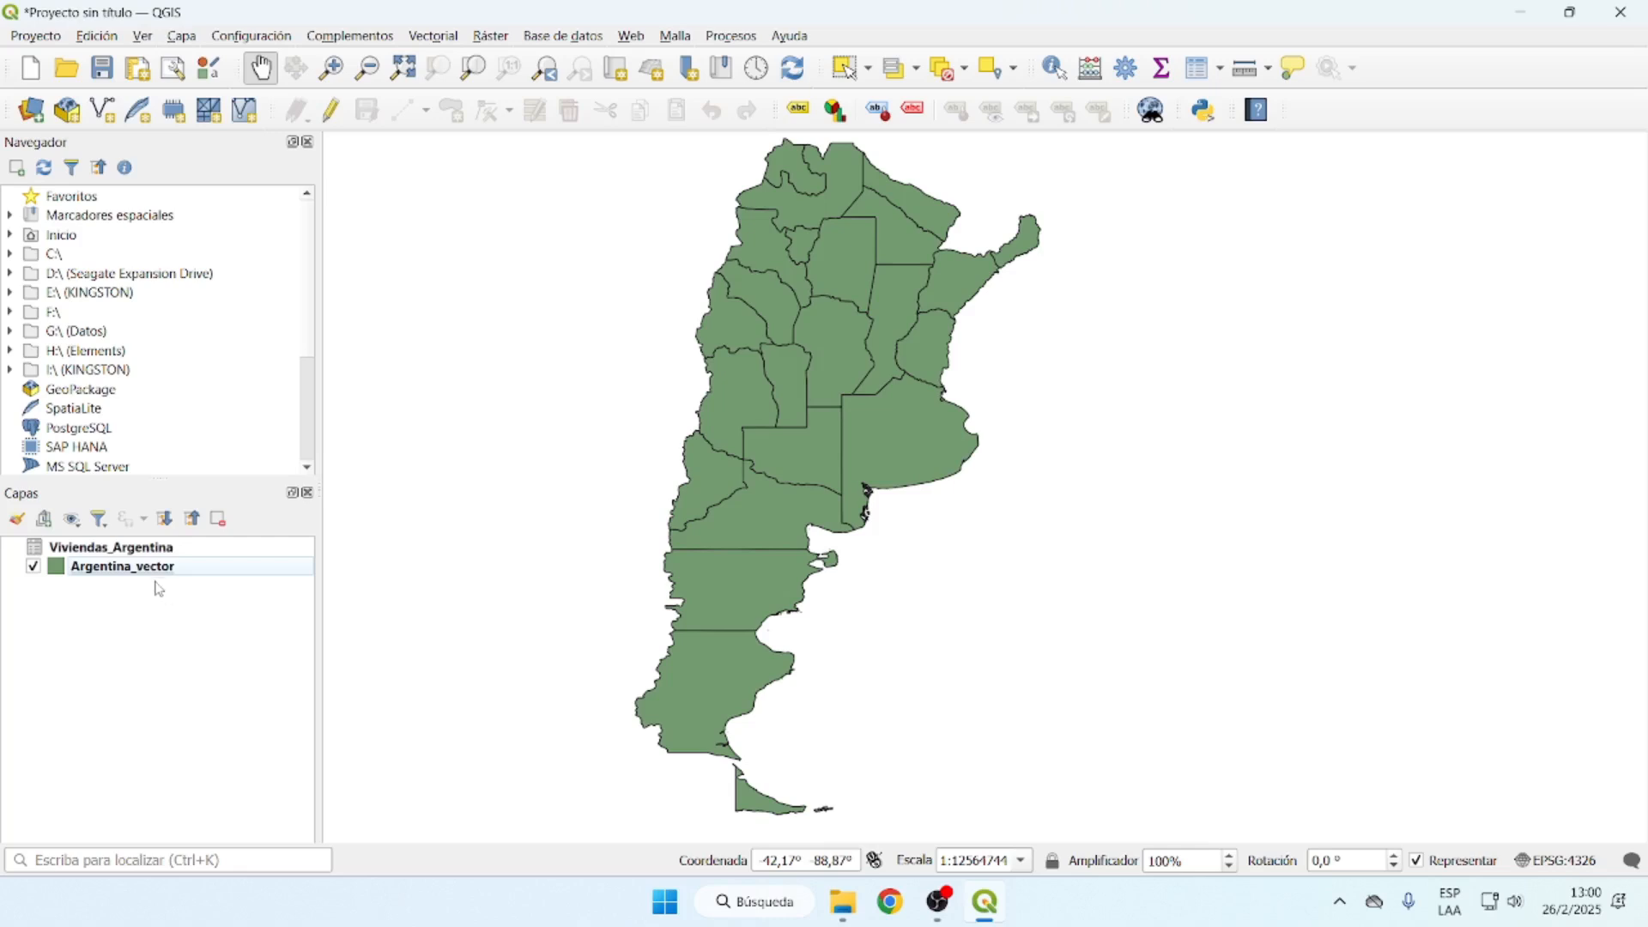
right_click(134, 557)
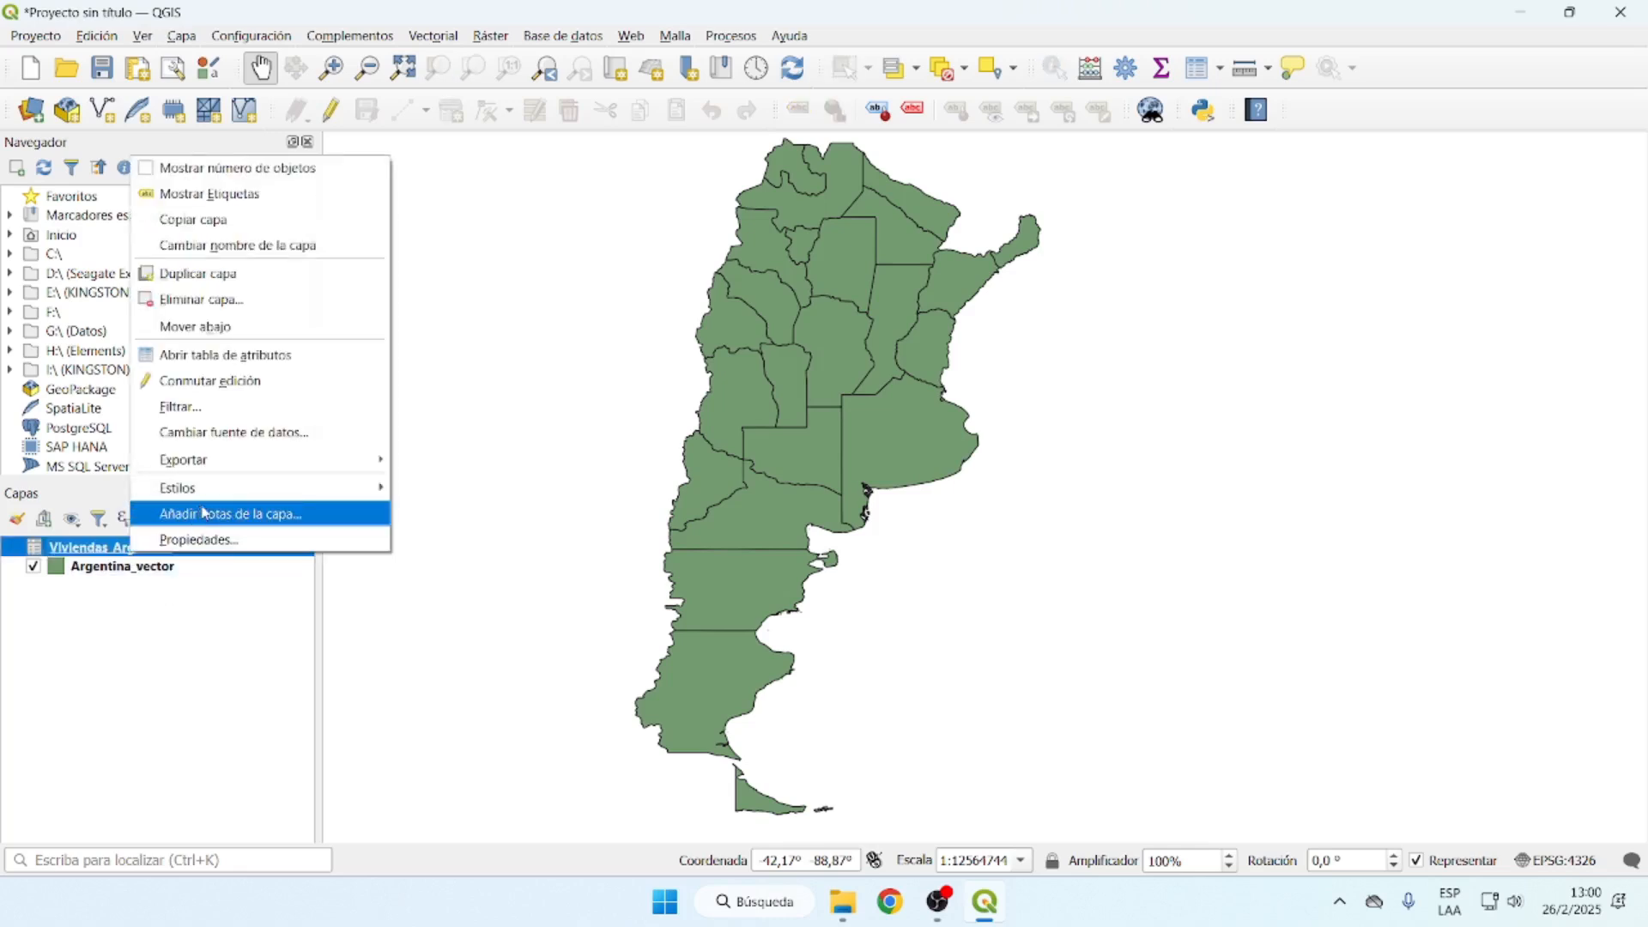
click(228, 302)
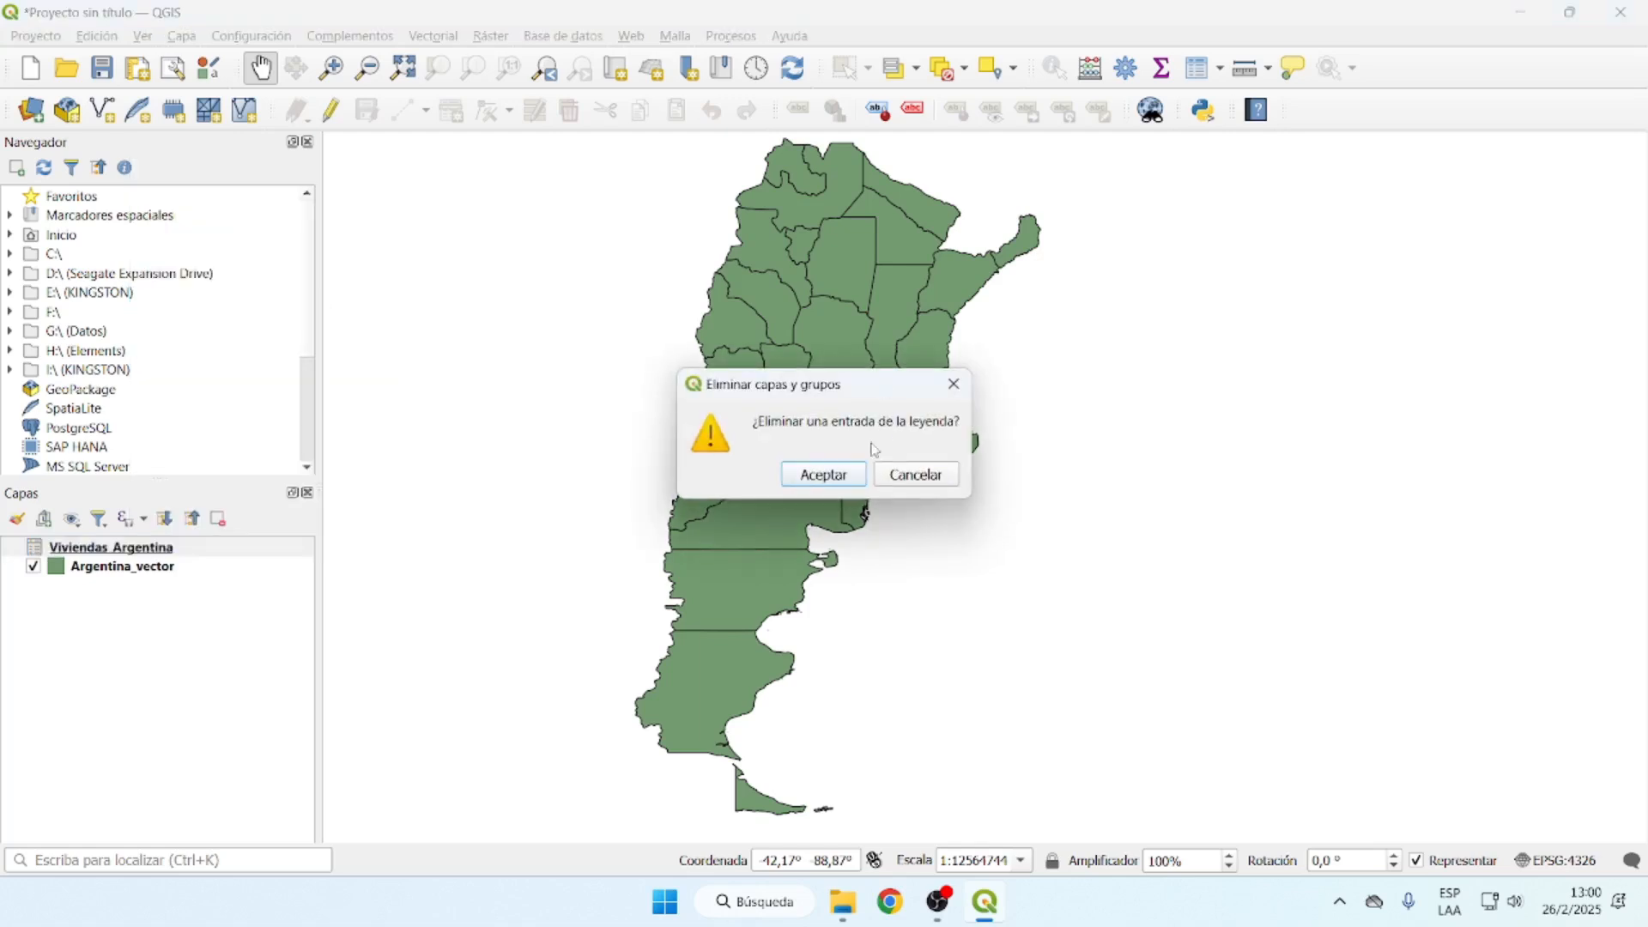
click(822, 475)
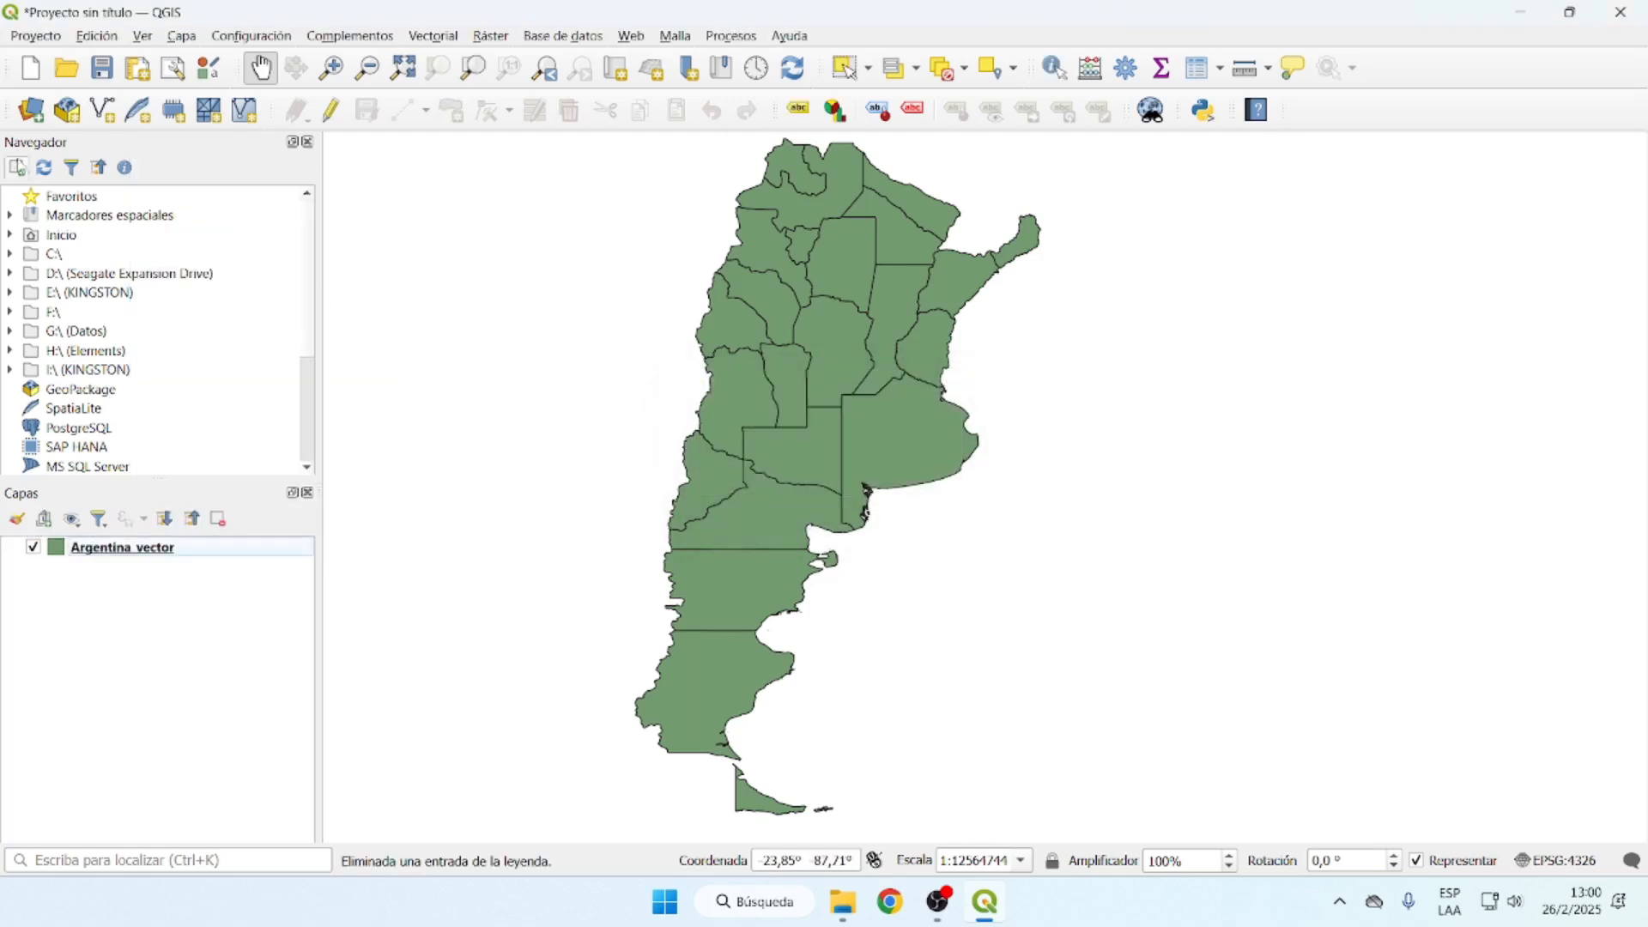
Add Viviendas_Argentina.csv from the UnionTablas folder as a delimited text layer with no geometry, keeping the detected field types
click(36, 122)
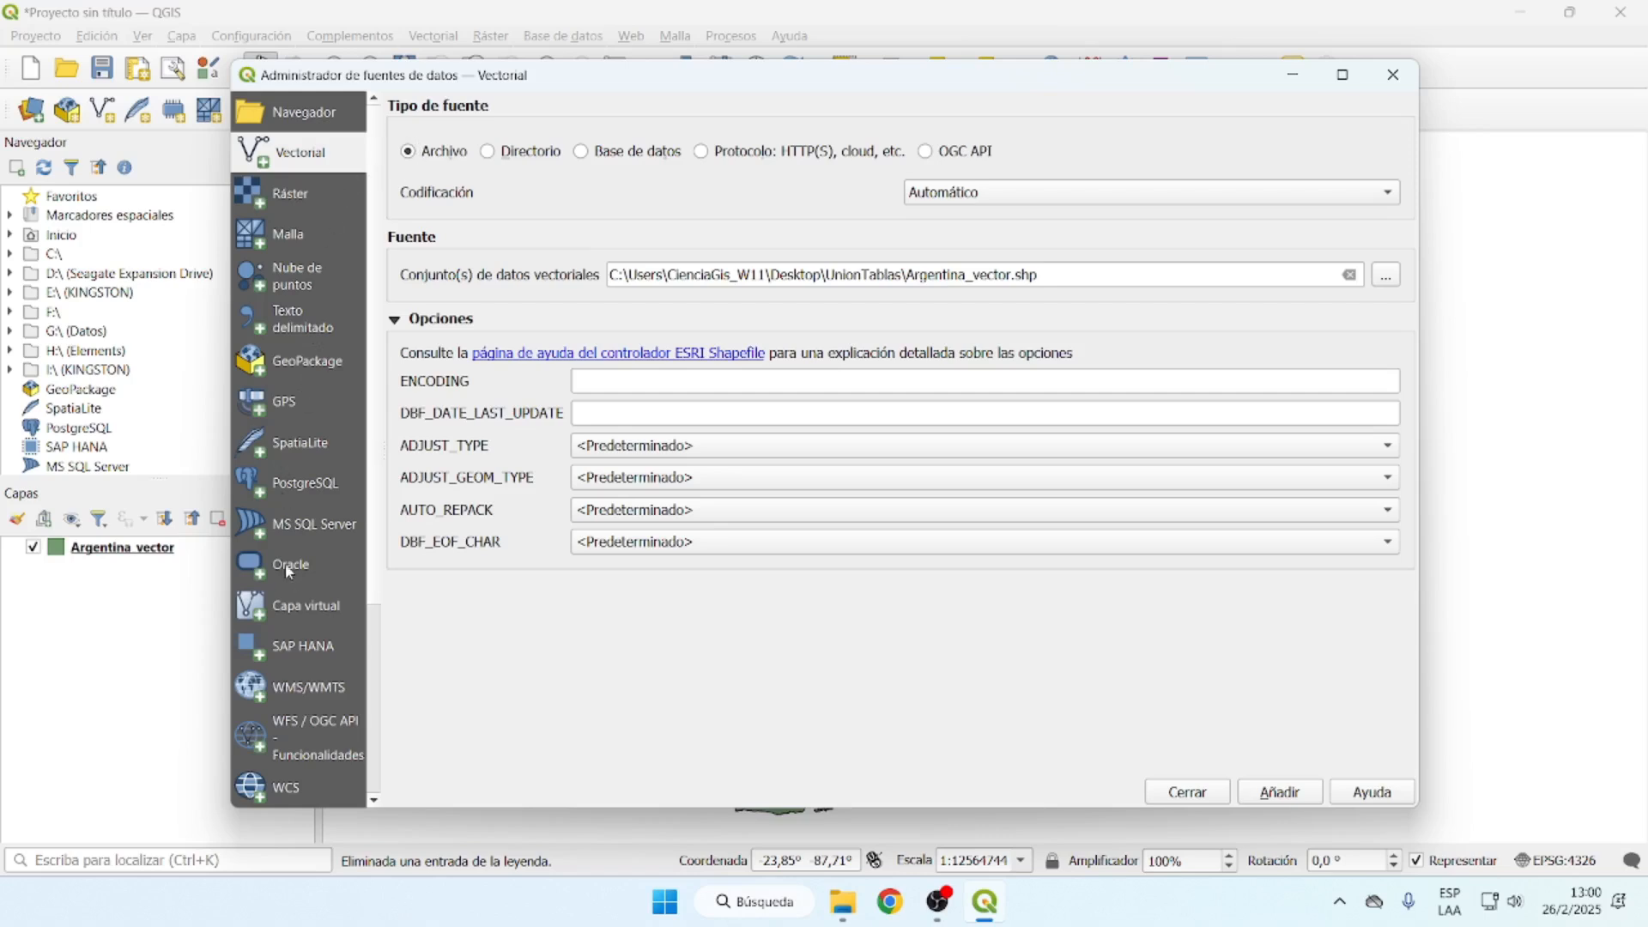
click(324, 326)
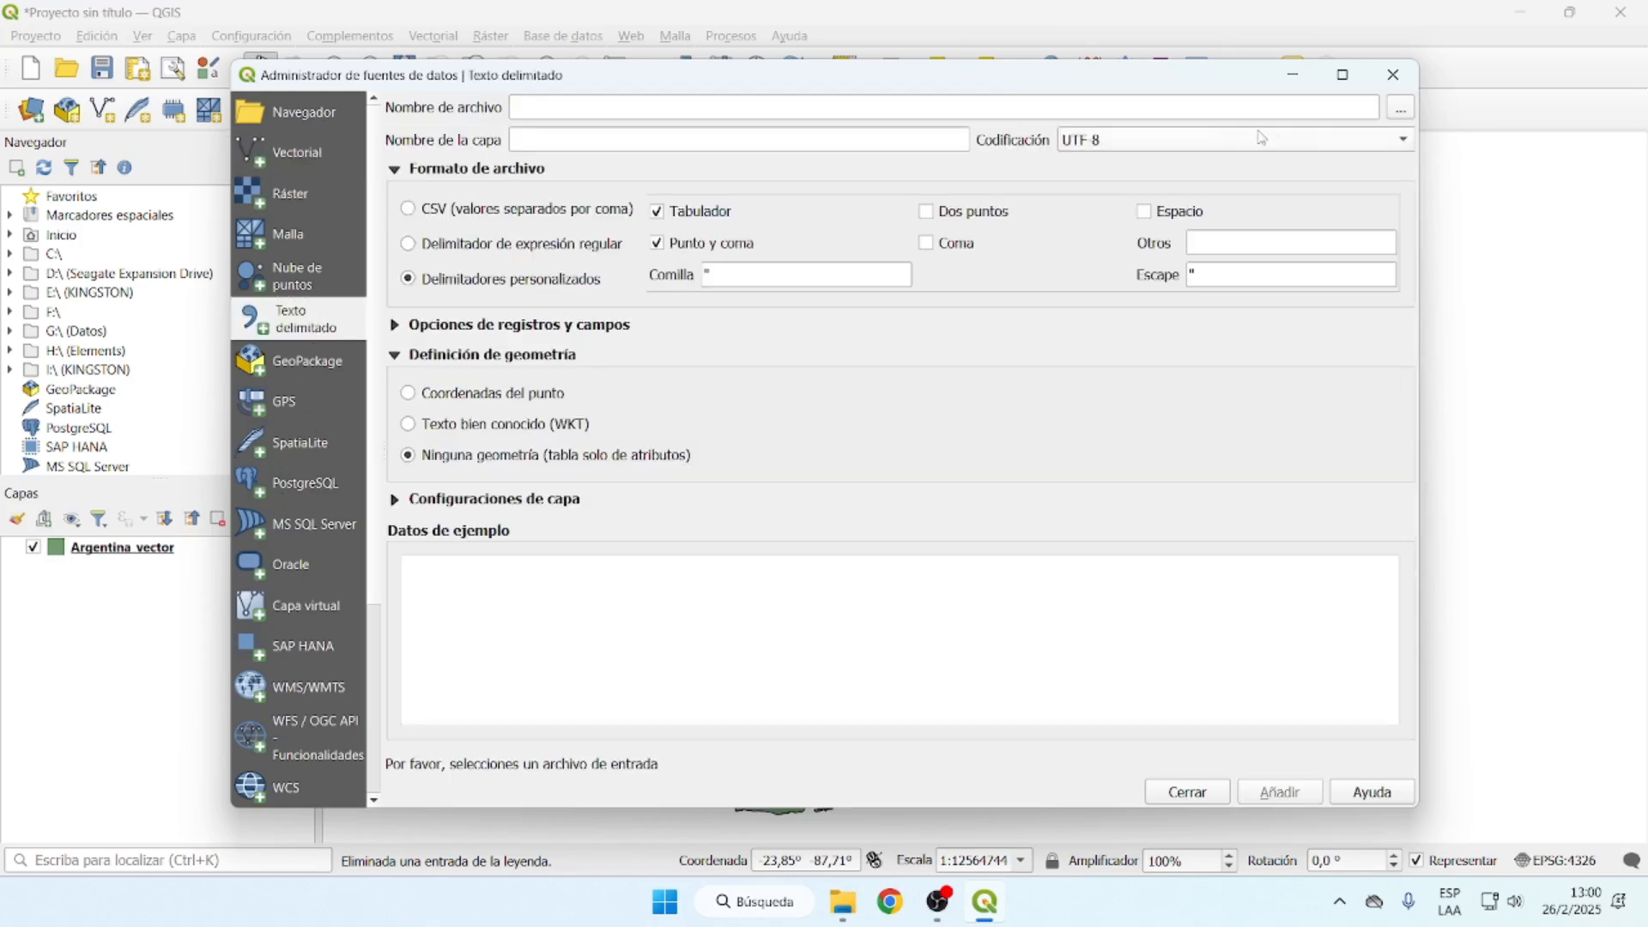
click(1401, 109)
click(541, 263)
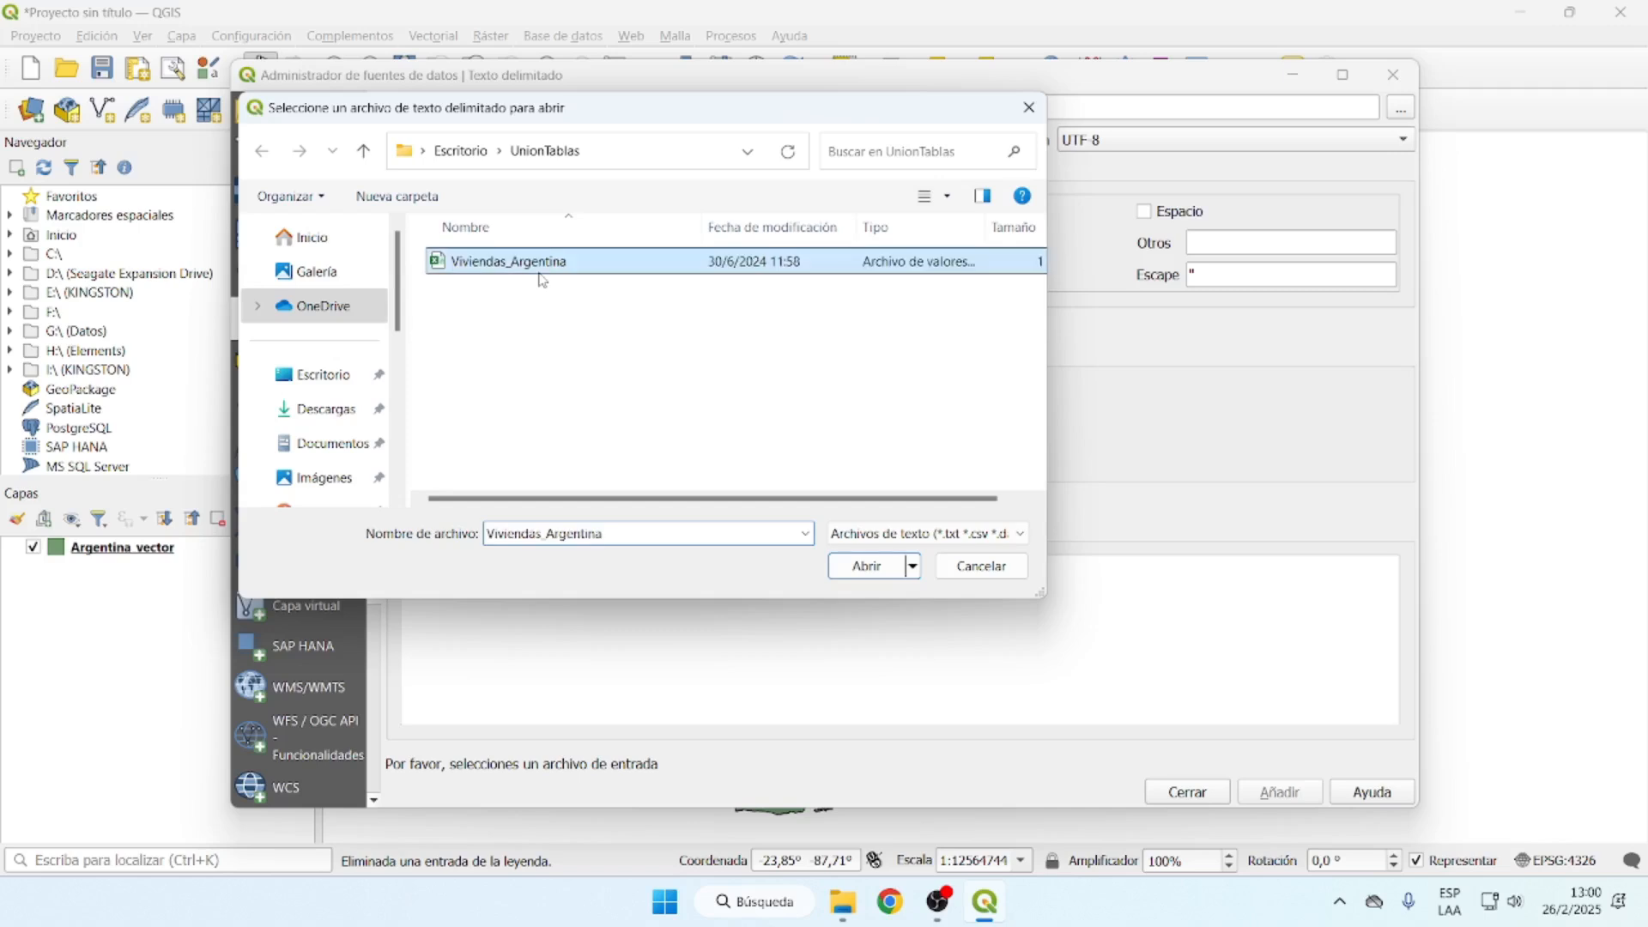
click(867, 567)
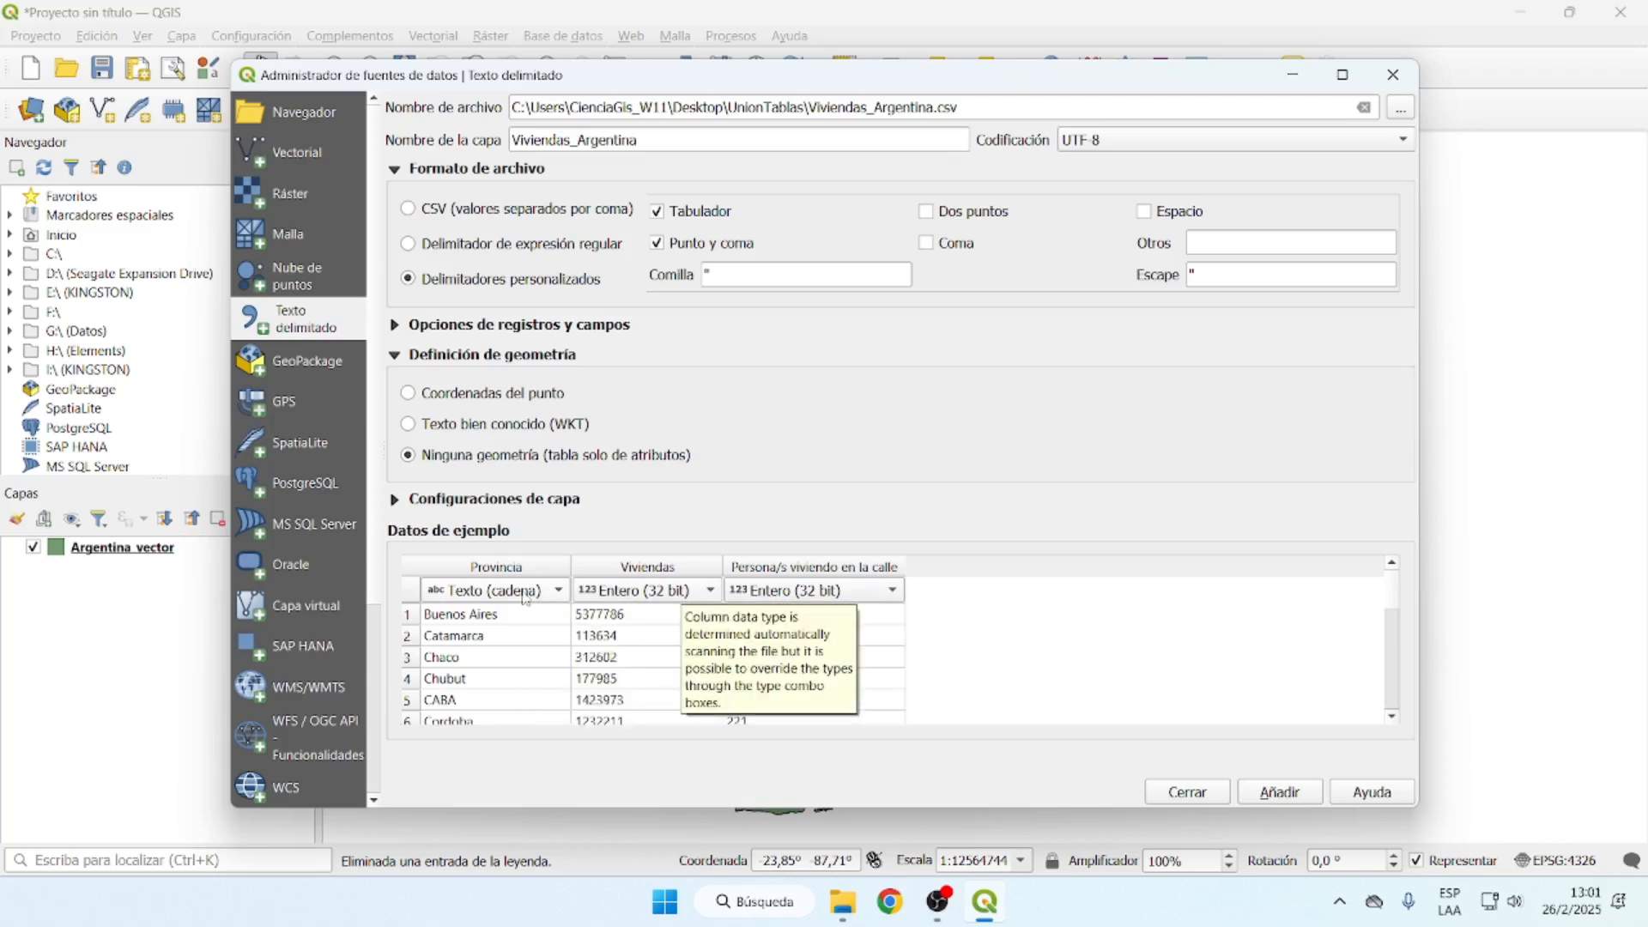
click(1279, 791)
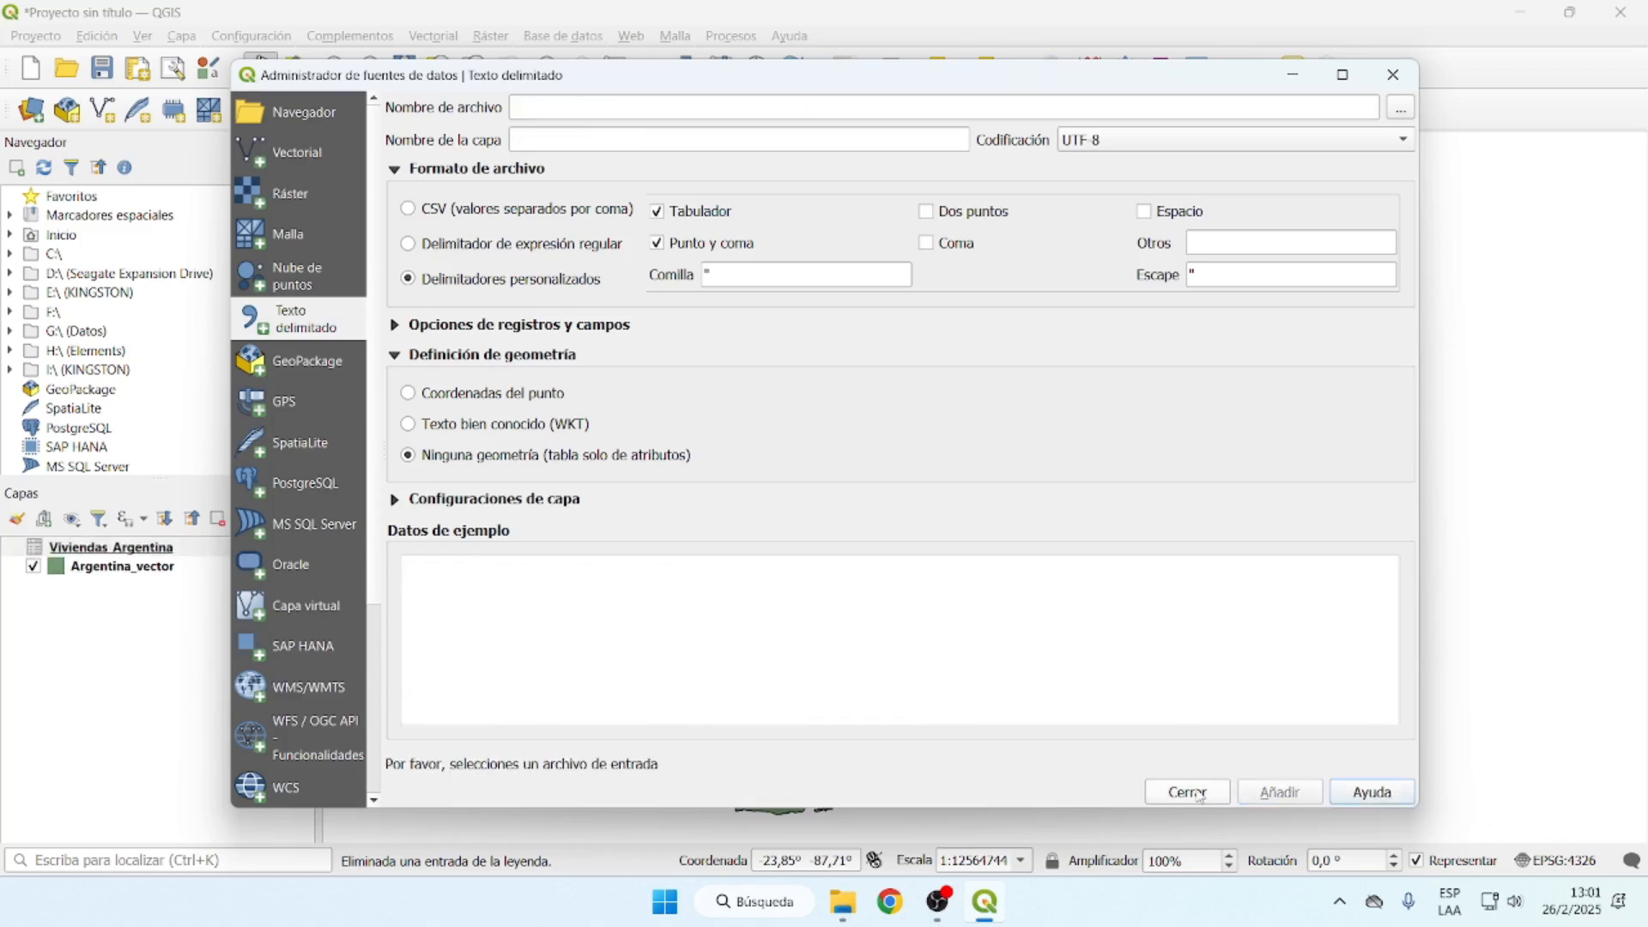
click(1187, 791)
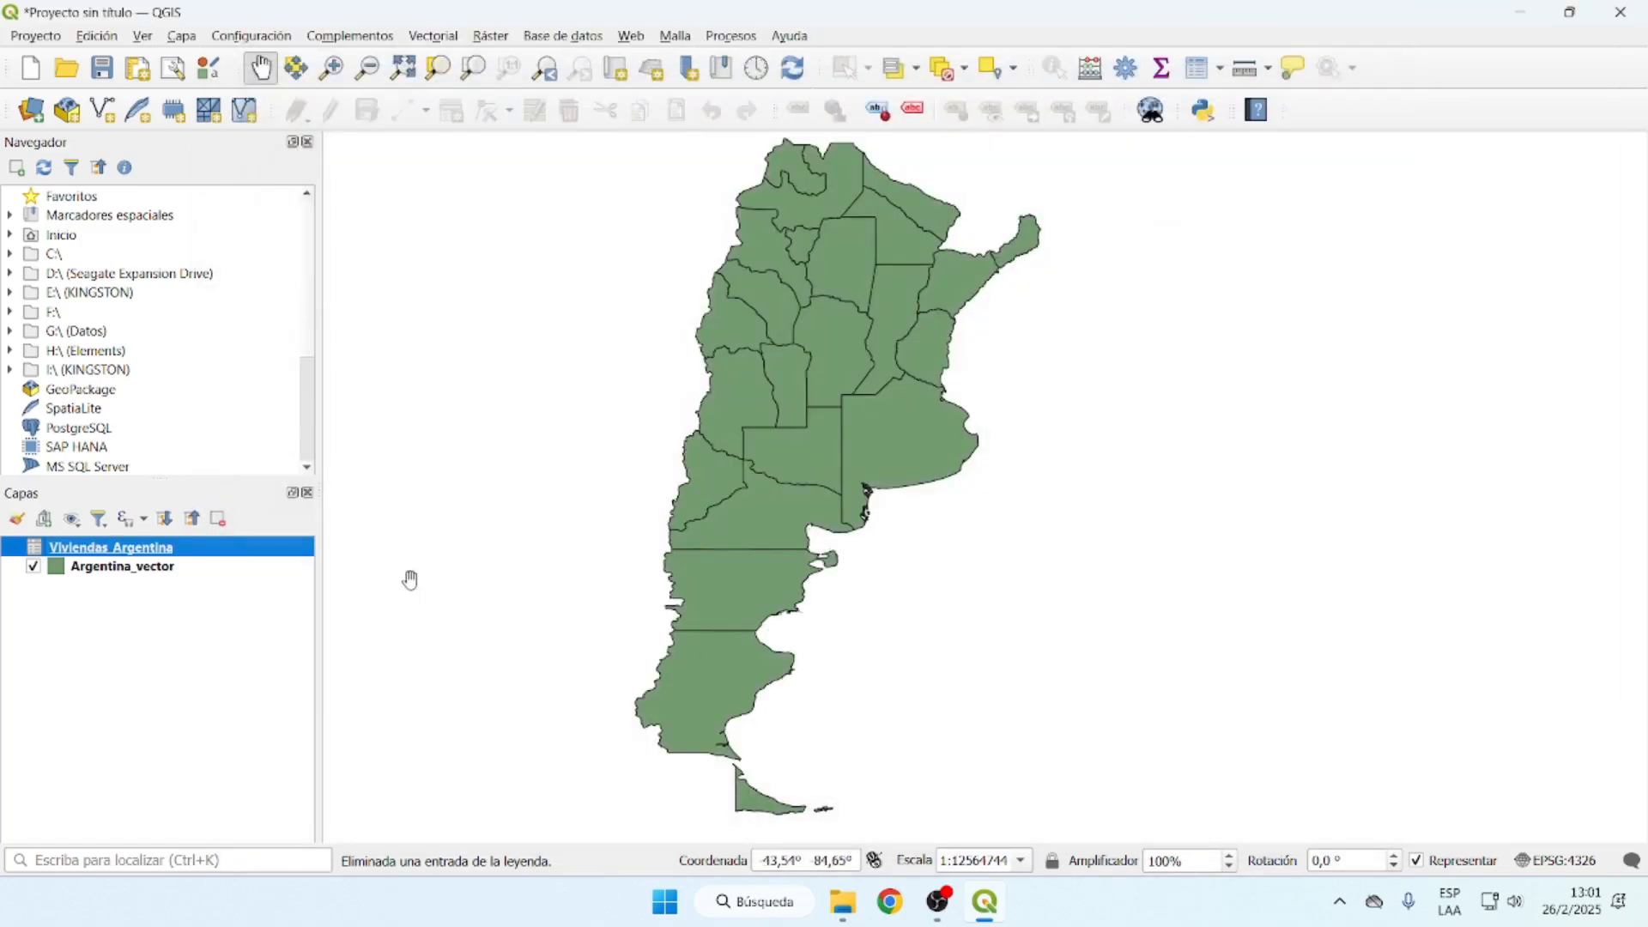
Join the reloaded Viviendas_Argentina table to the Argentina_vector layer, matching join field Provincia to target field NAME_1
click(149, 571)
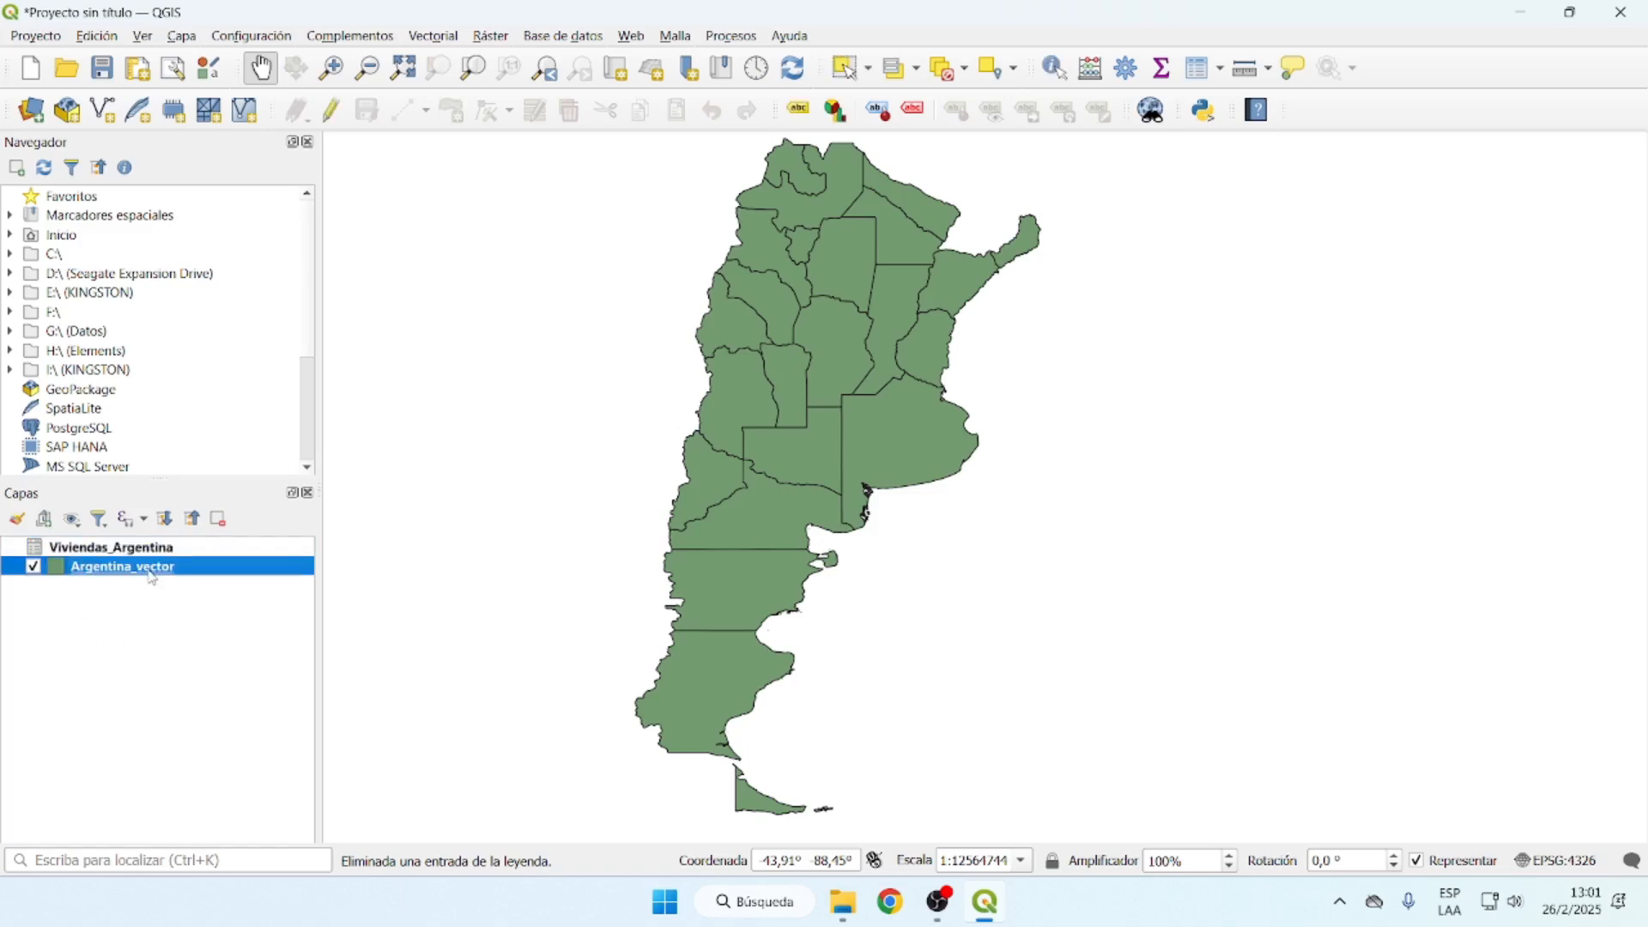
right_click(153, 577)
click(243, 557)
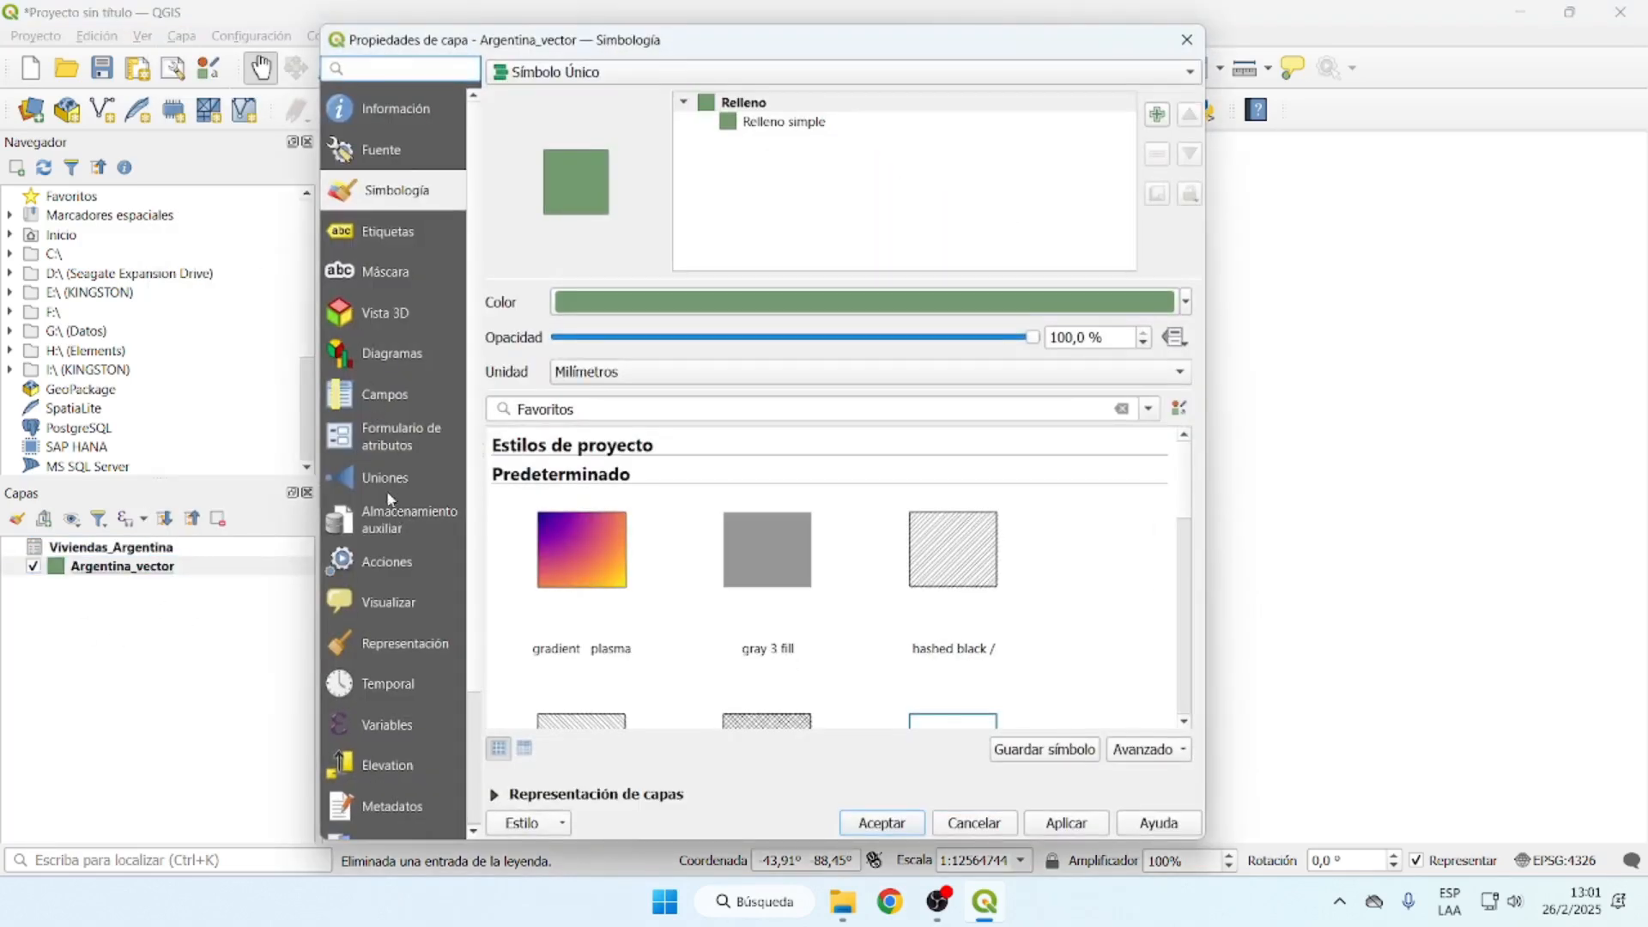
click(387, 481)
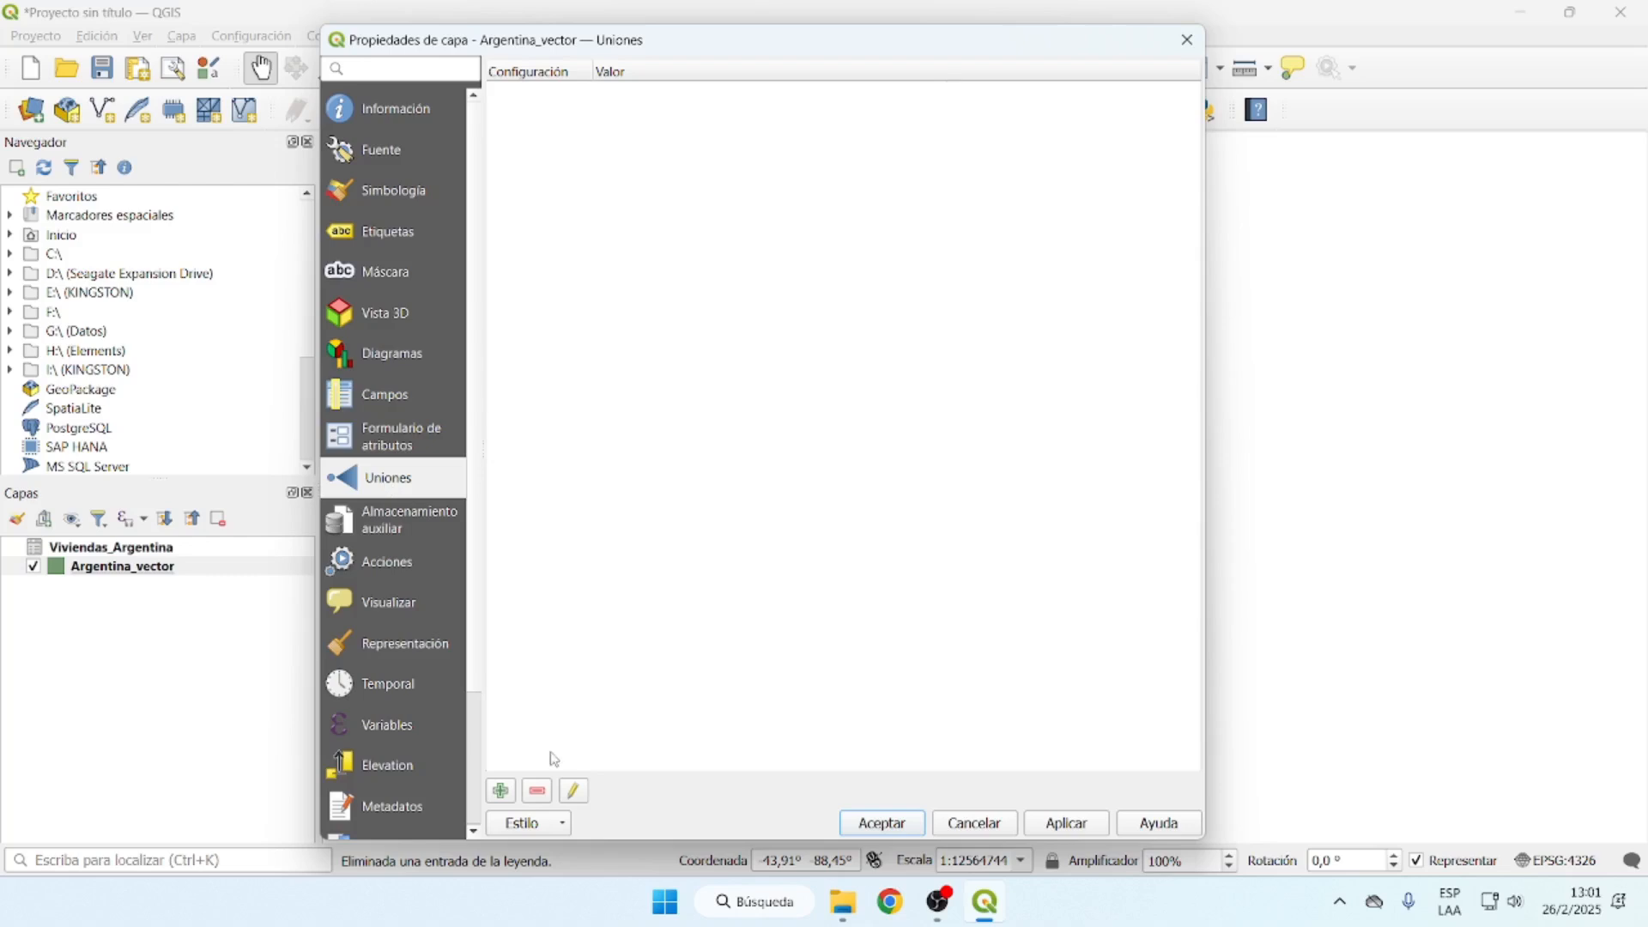
click(500, 794)
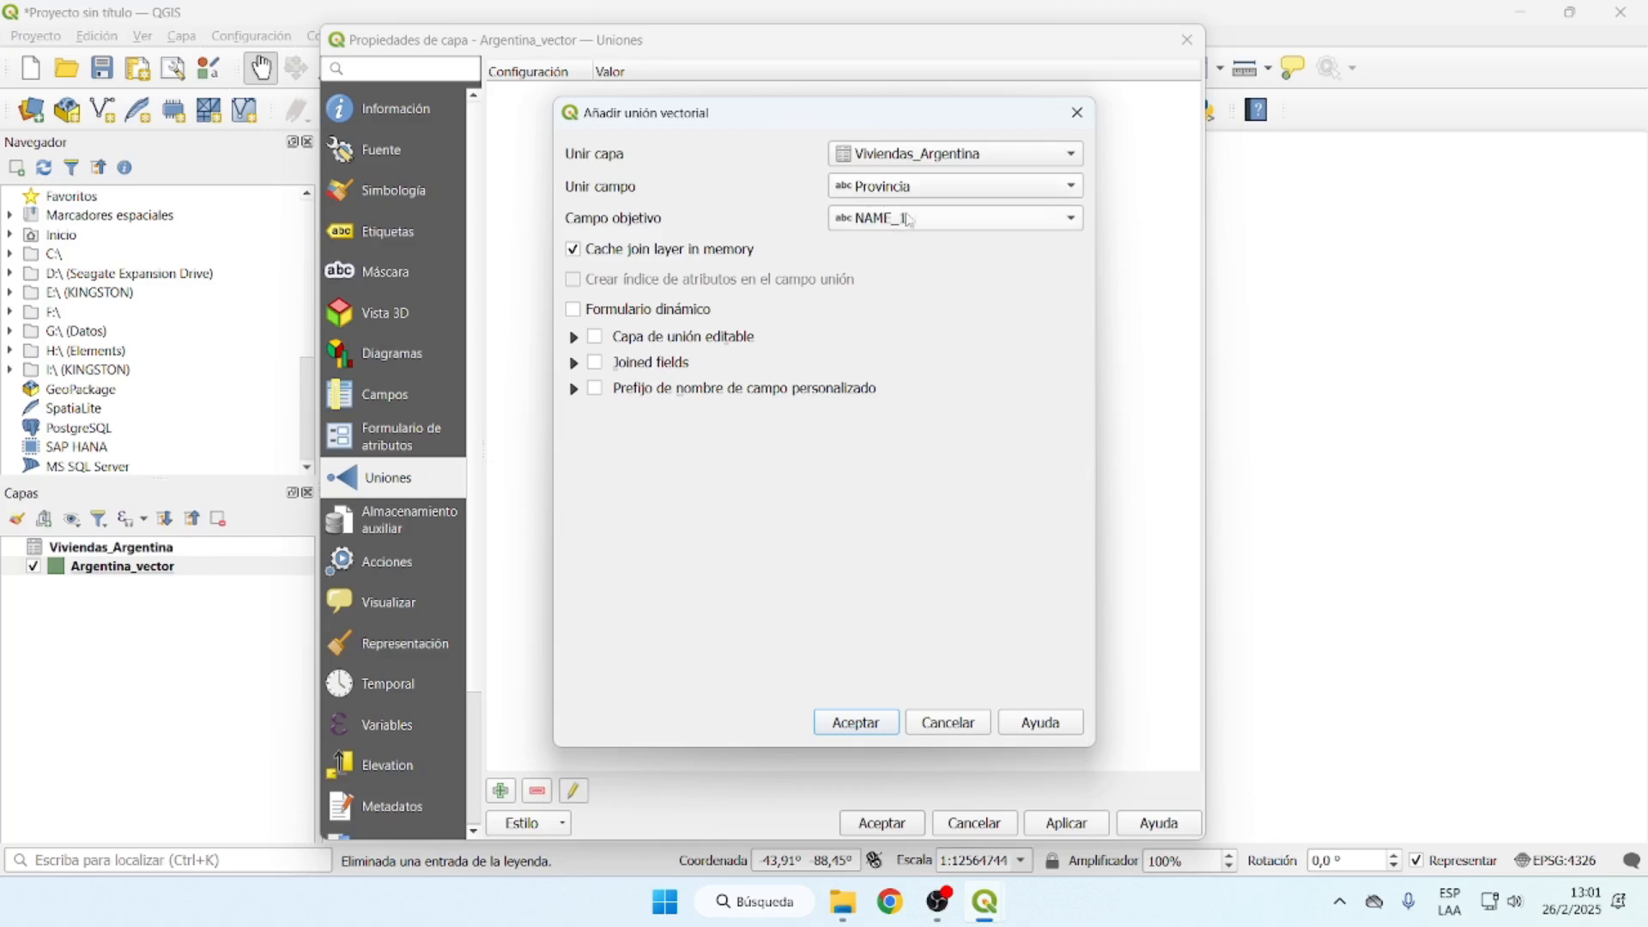
click(857, 725)
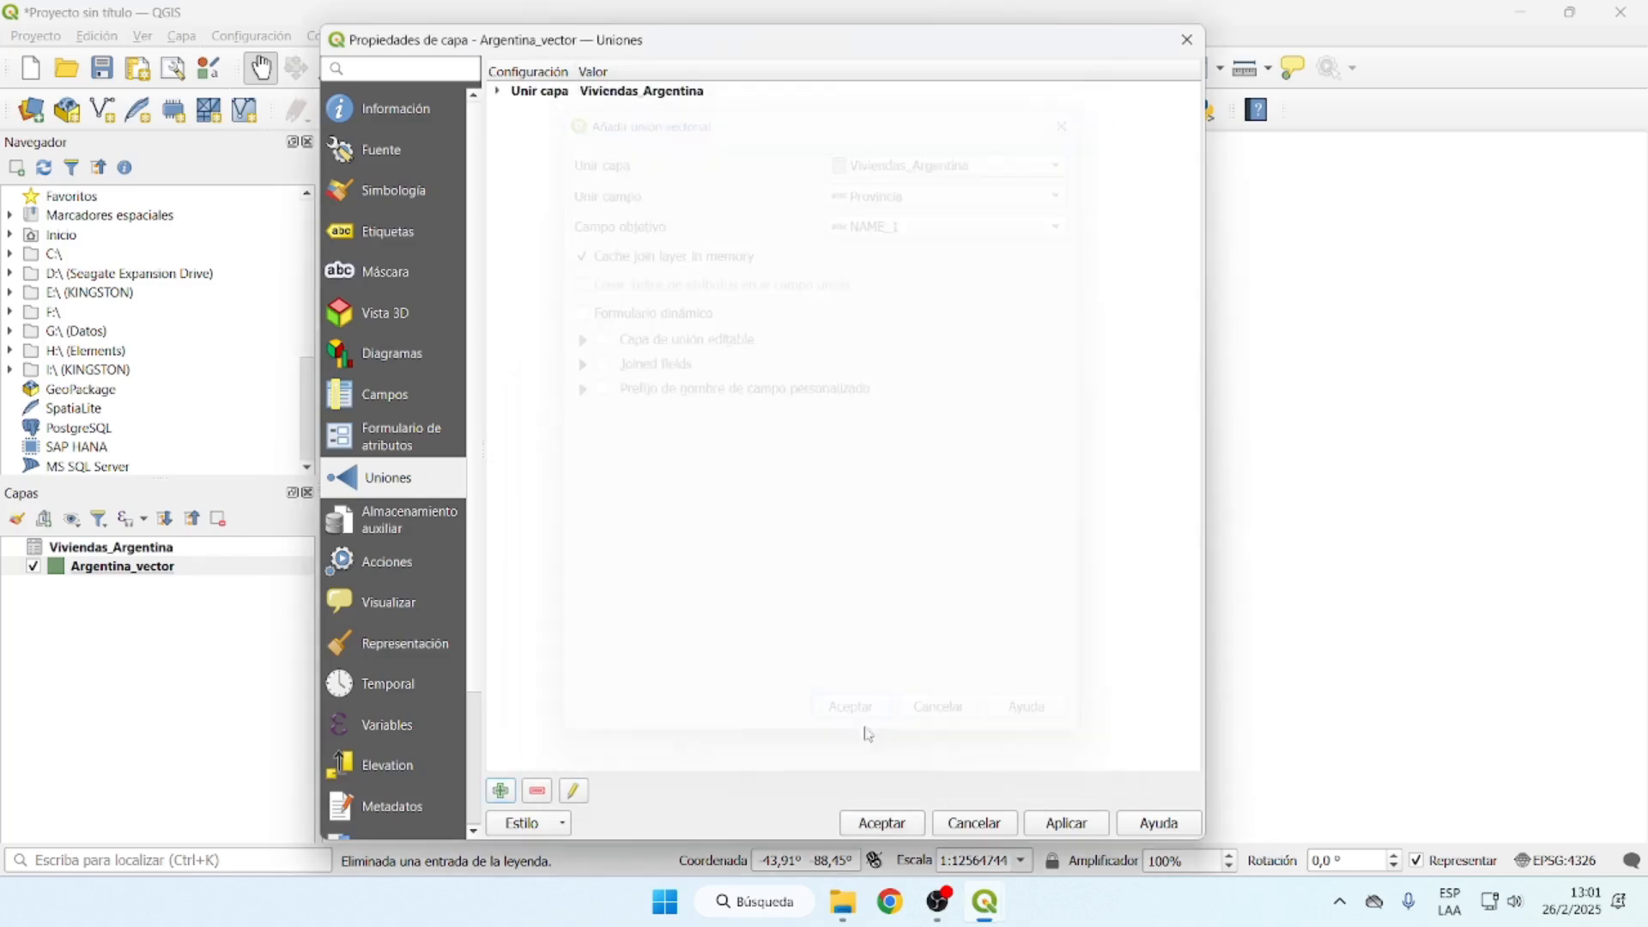
click(884, 824)
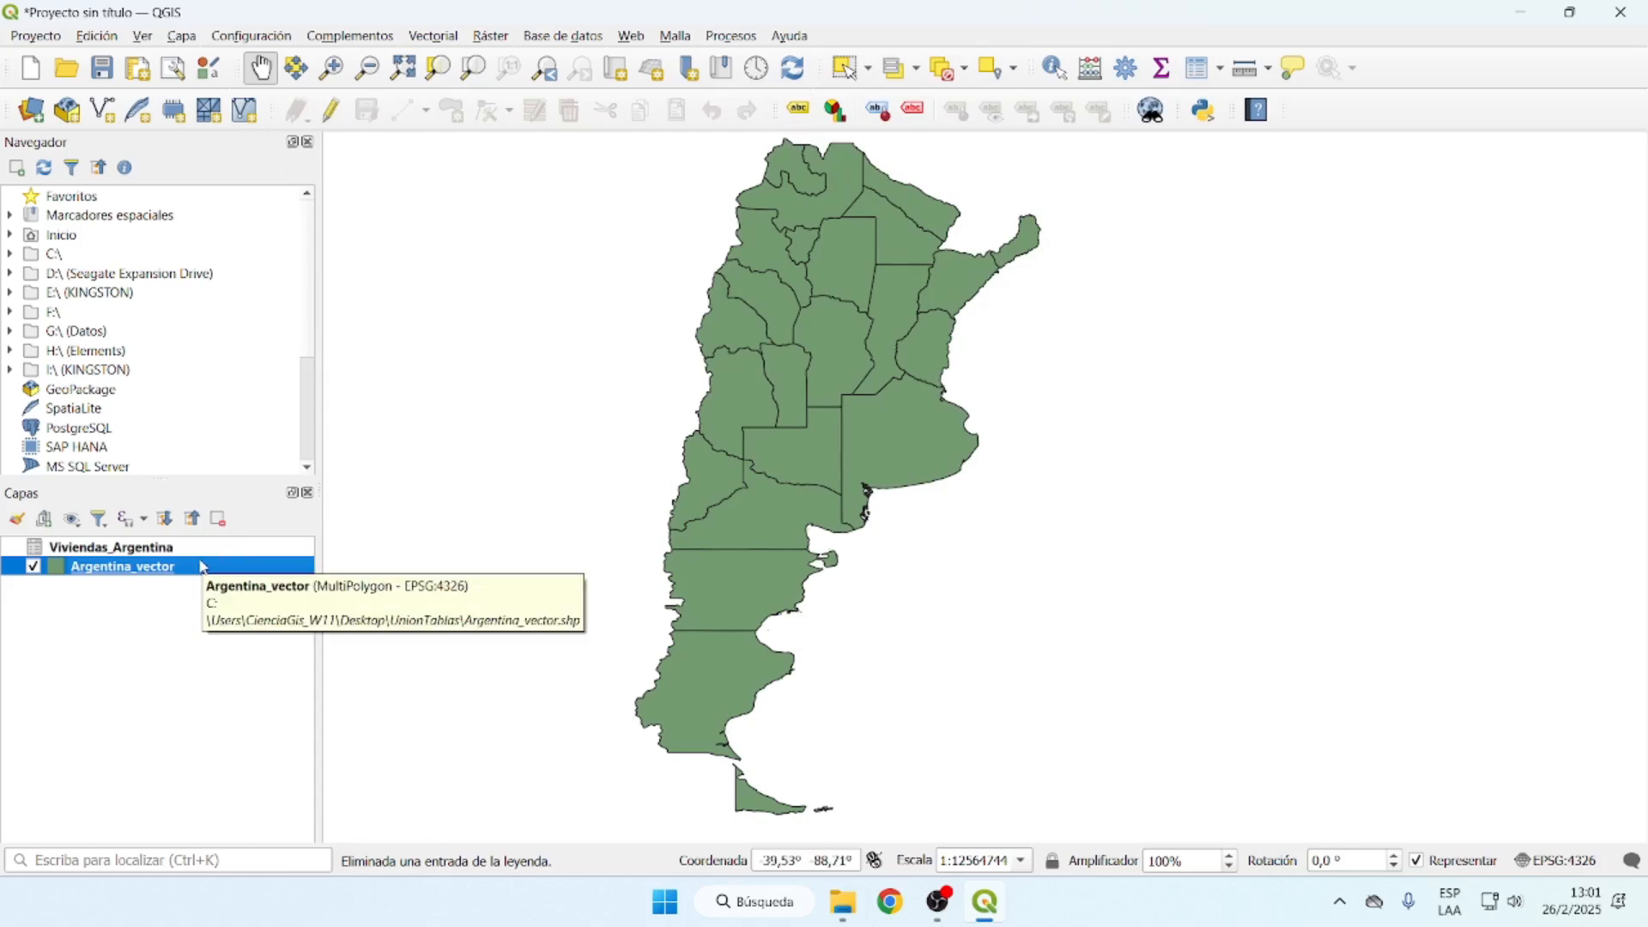
Set the Argentina_vector symbology to Graduado with Viviendas_Argentina_Viviendas as the value field
right_click(149, 568)
click(228, 556)
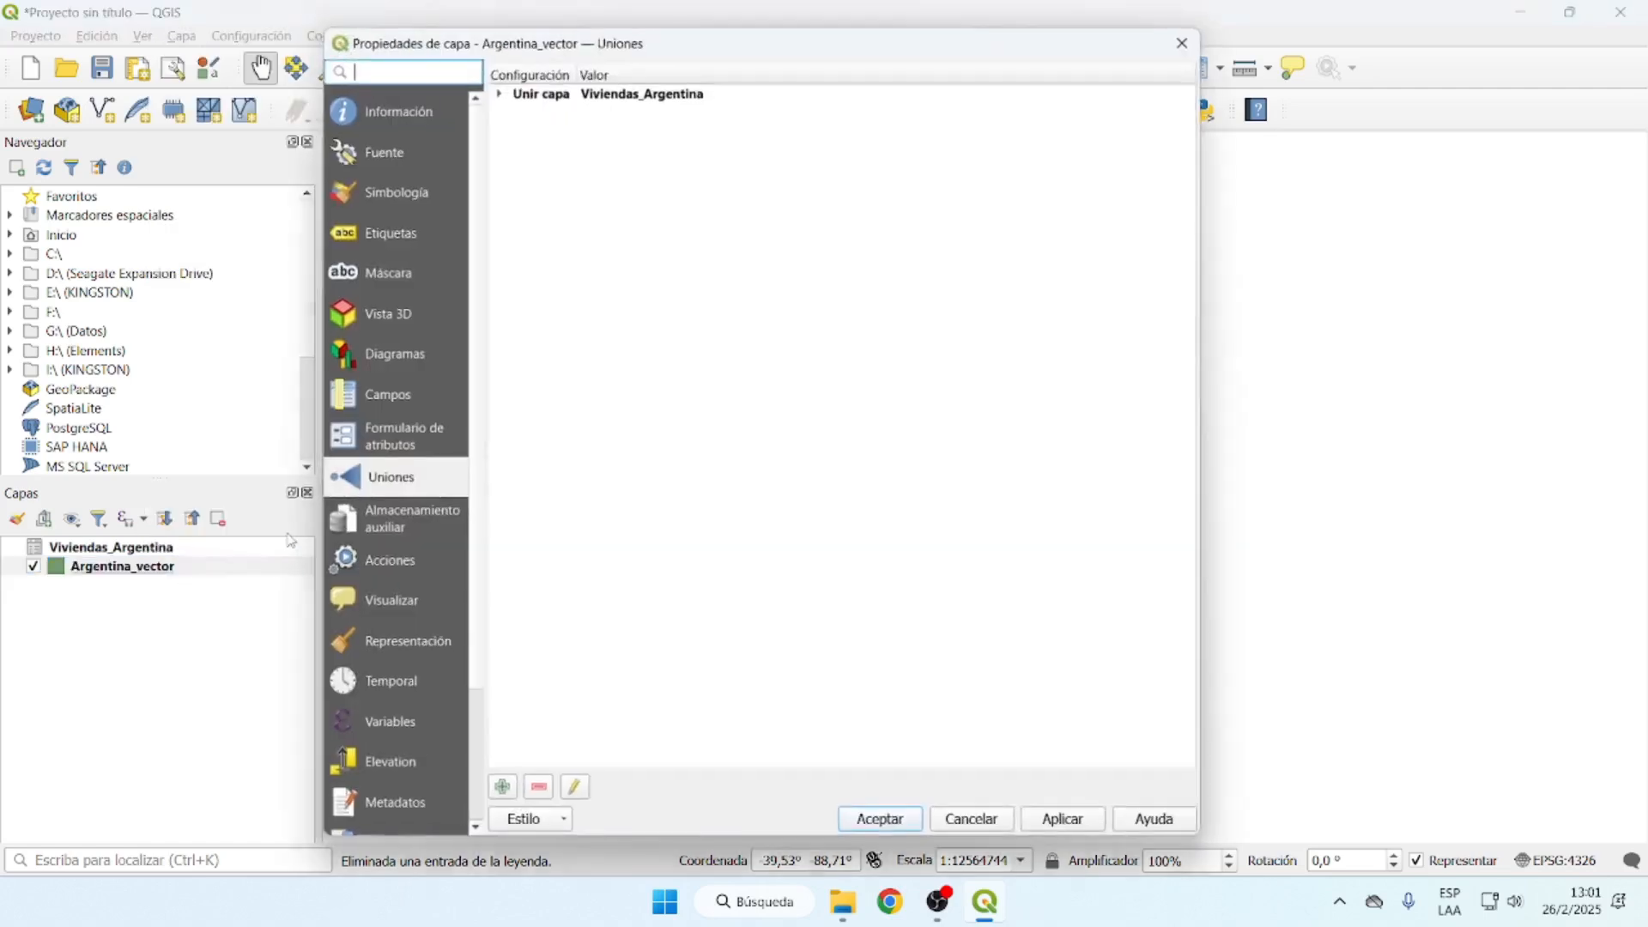
click(394, 199)
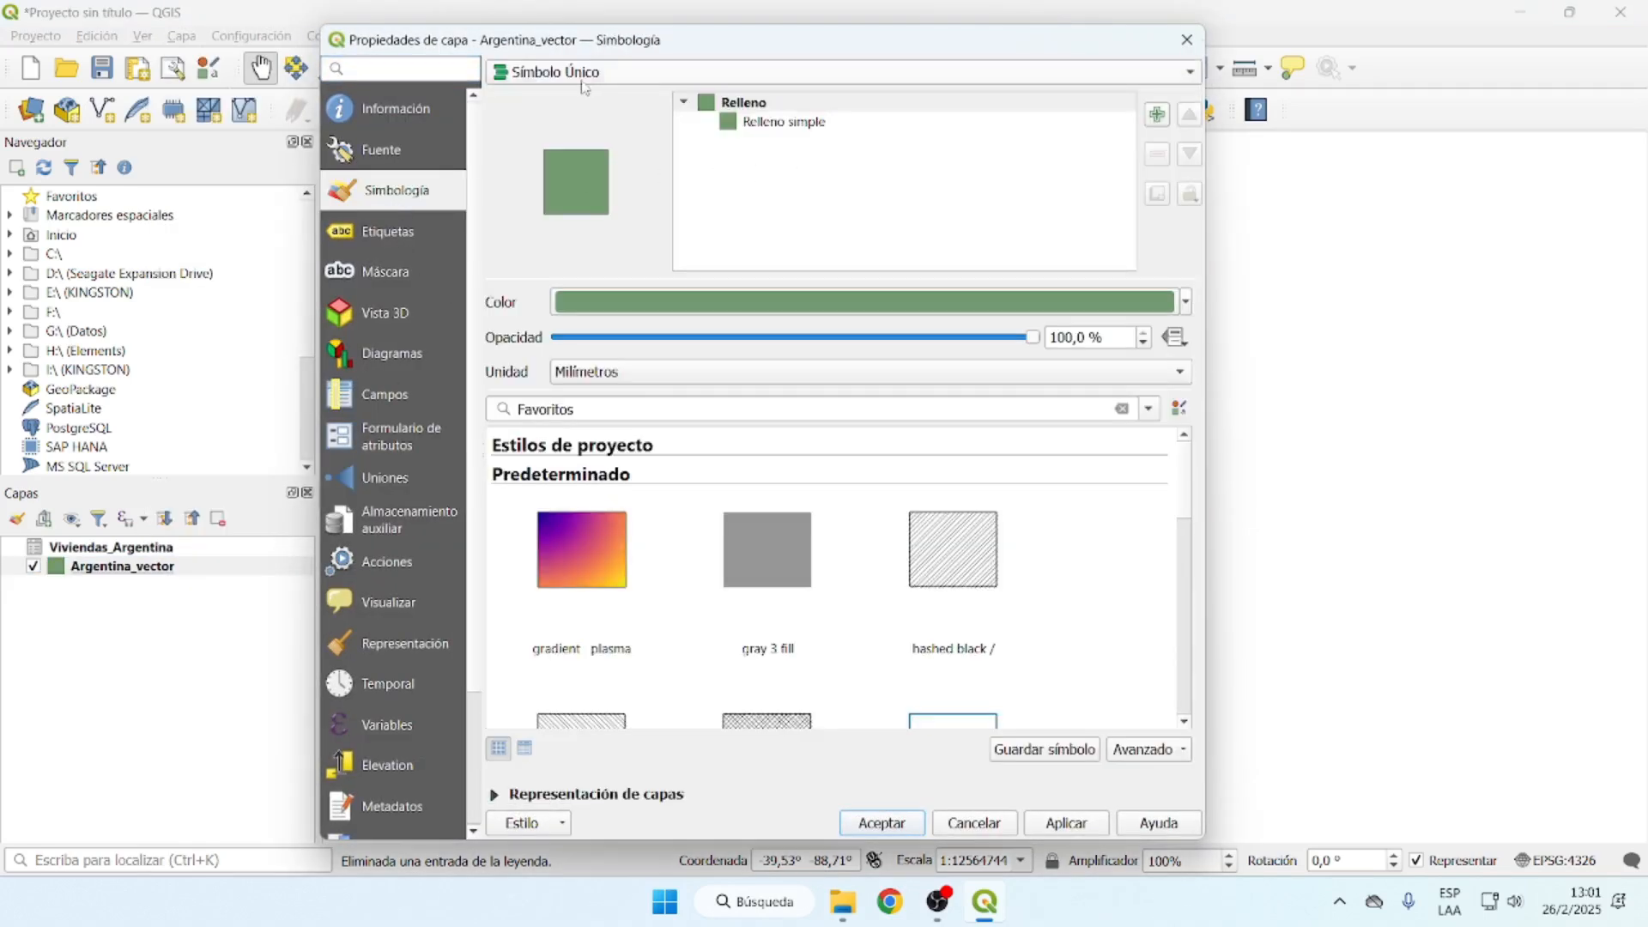
click(652, 75)
click(599, 130)
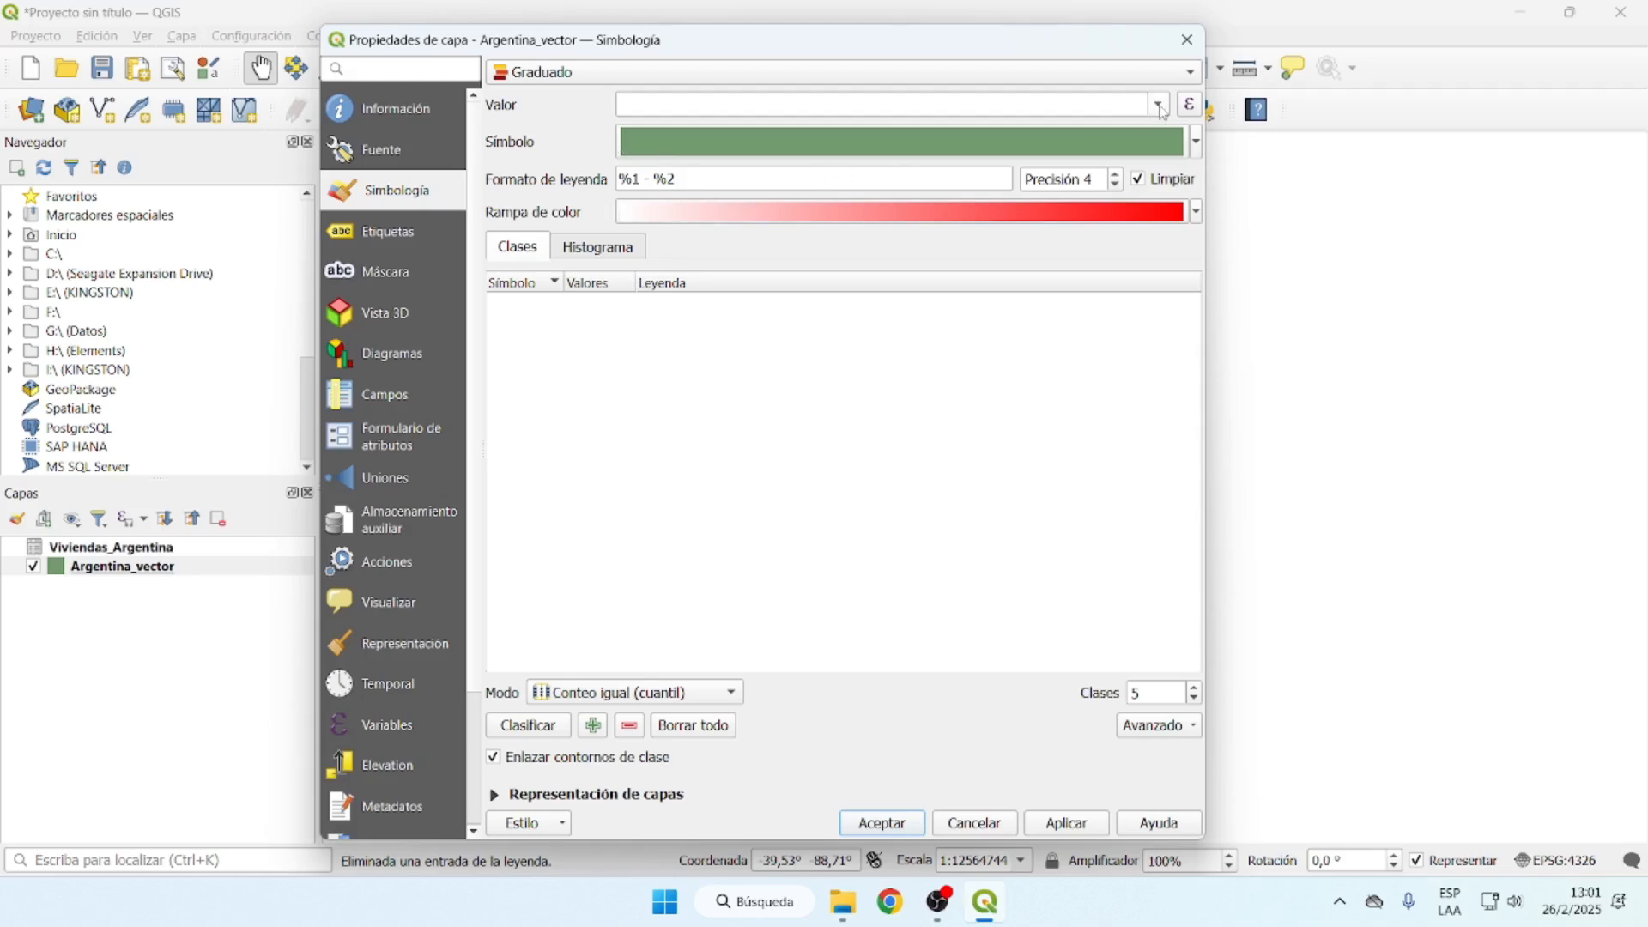
click(1160, 107)
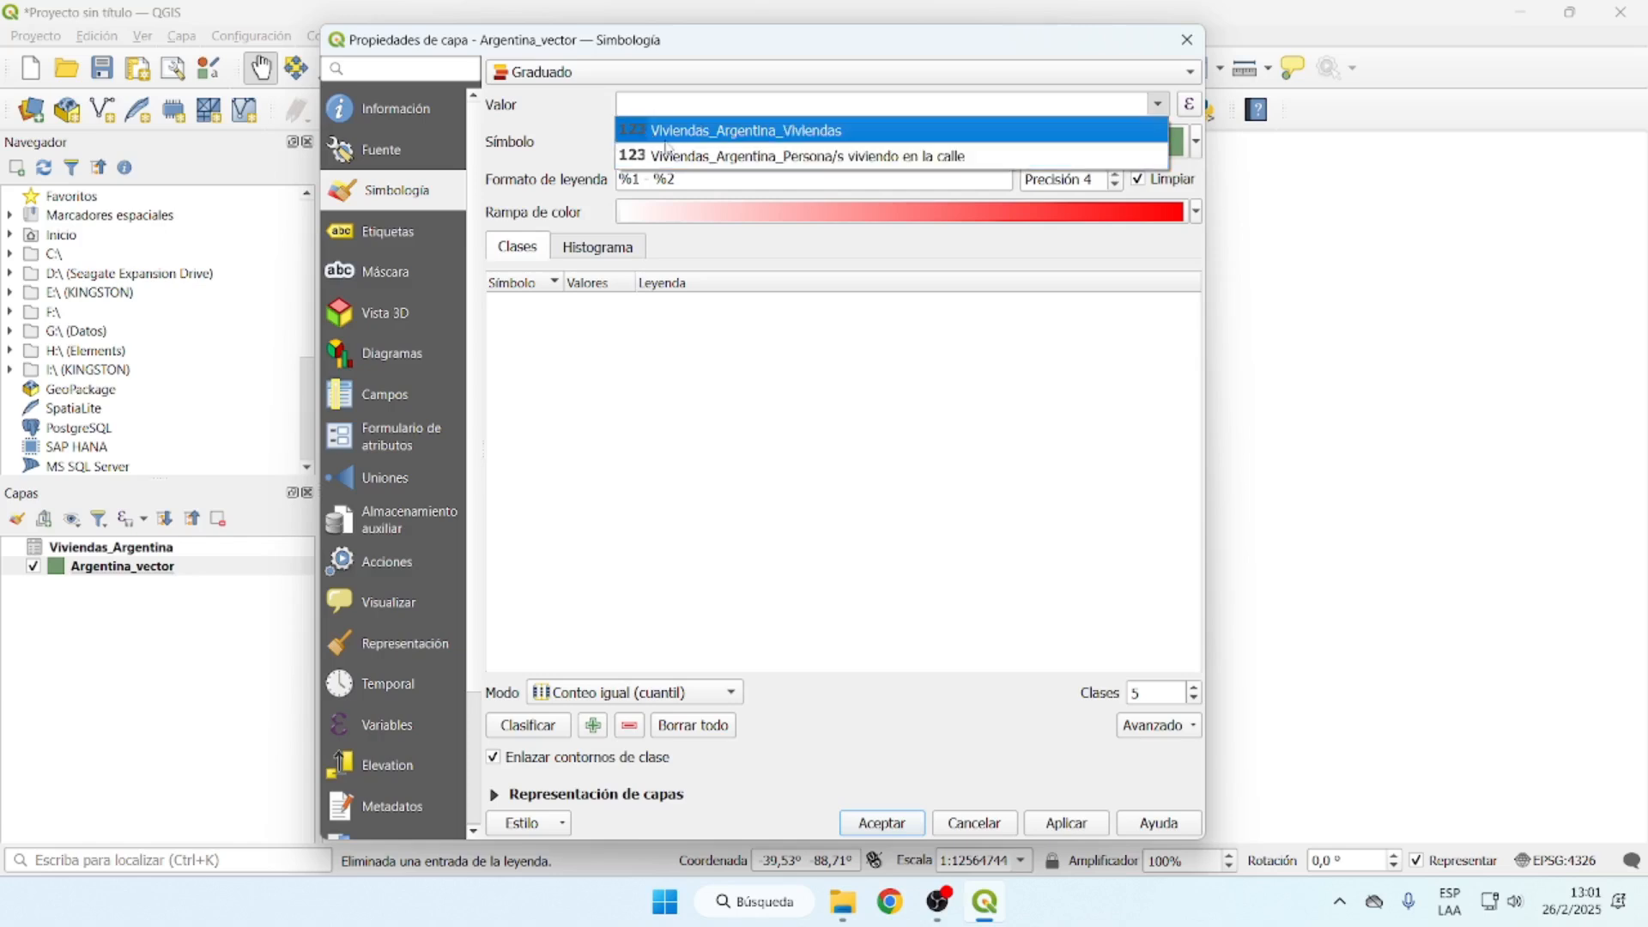
click(710, 140)
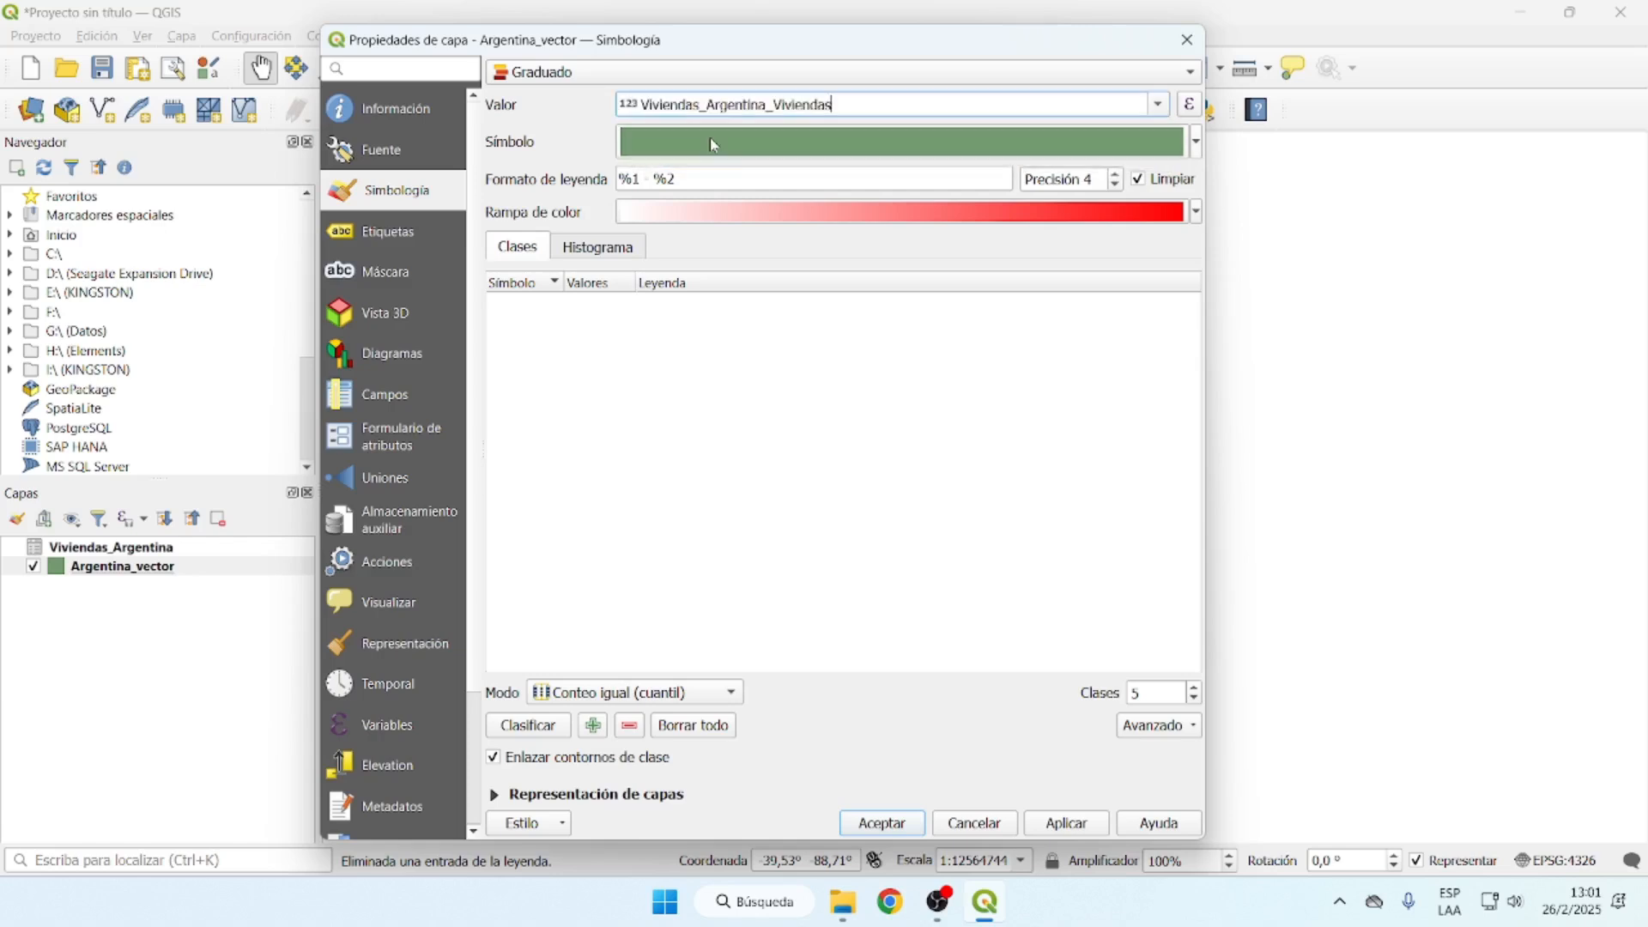
Classify the values into 5 classes in Conteo igual (cuantil) mode and apply the graduated style to the map
click(562, 724)
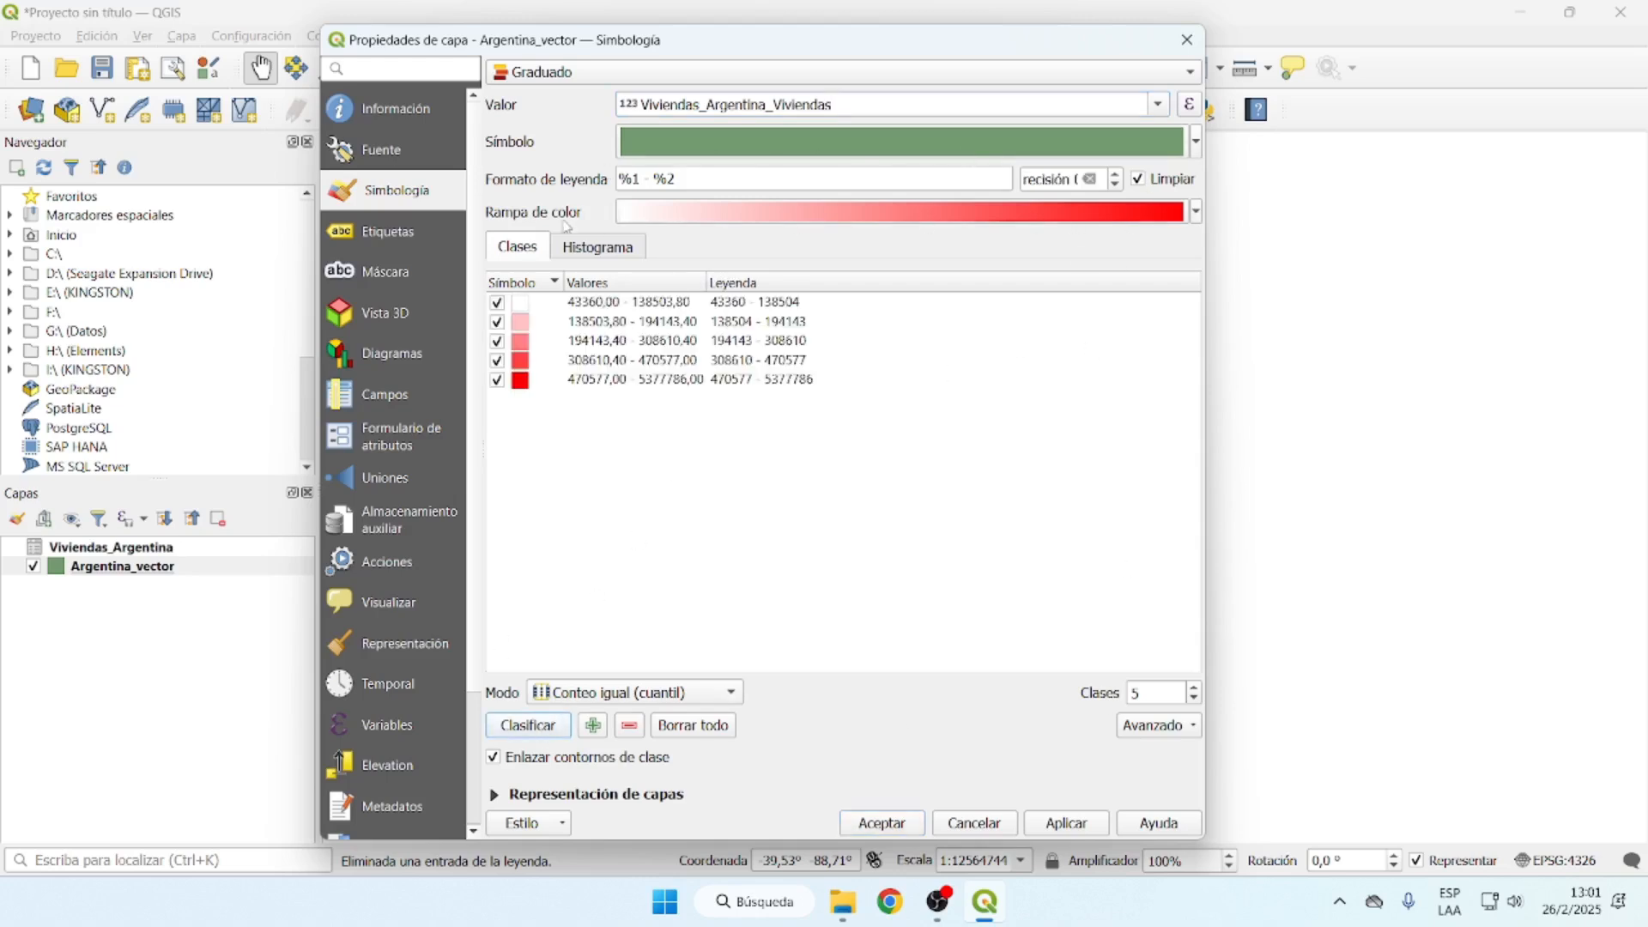
click(883, 824)
drag(918, 428, 899, 439)
scroll(922, 439, down, 1)
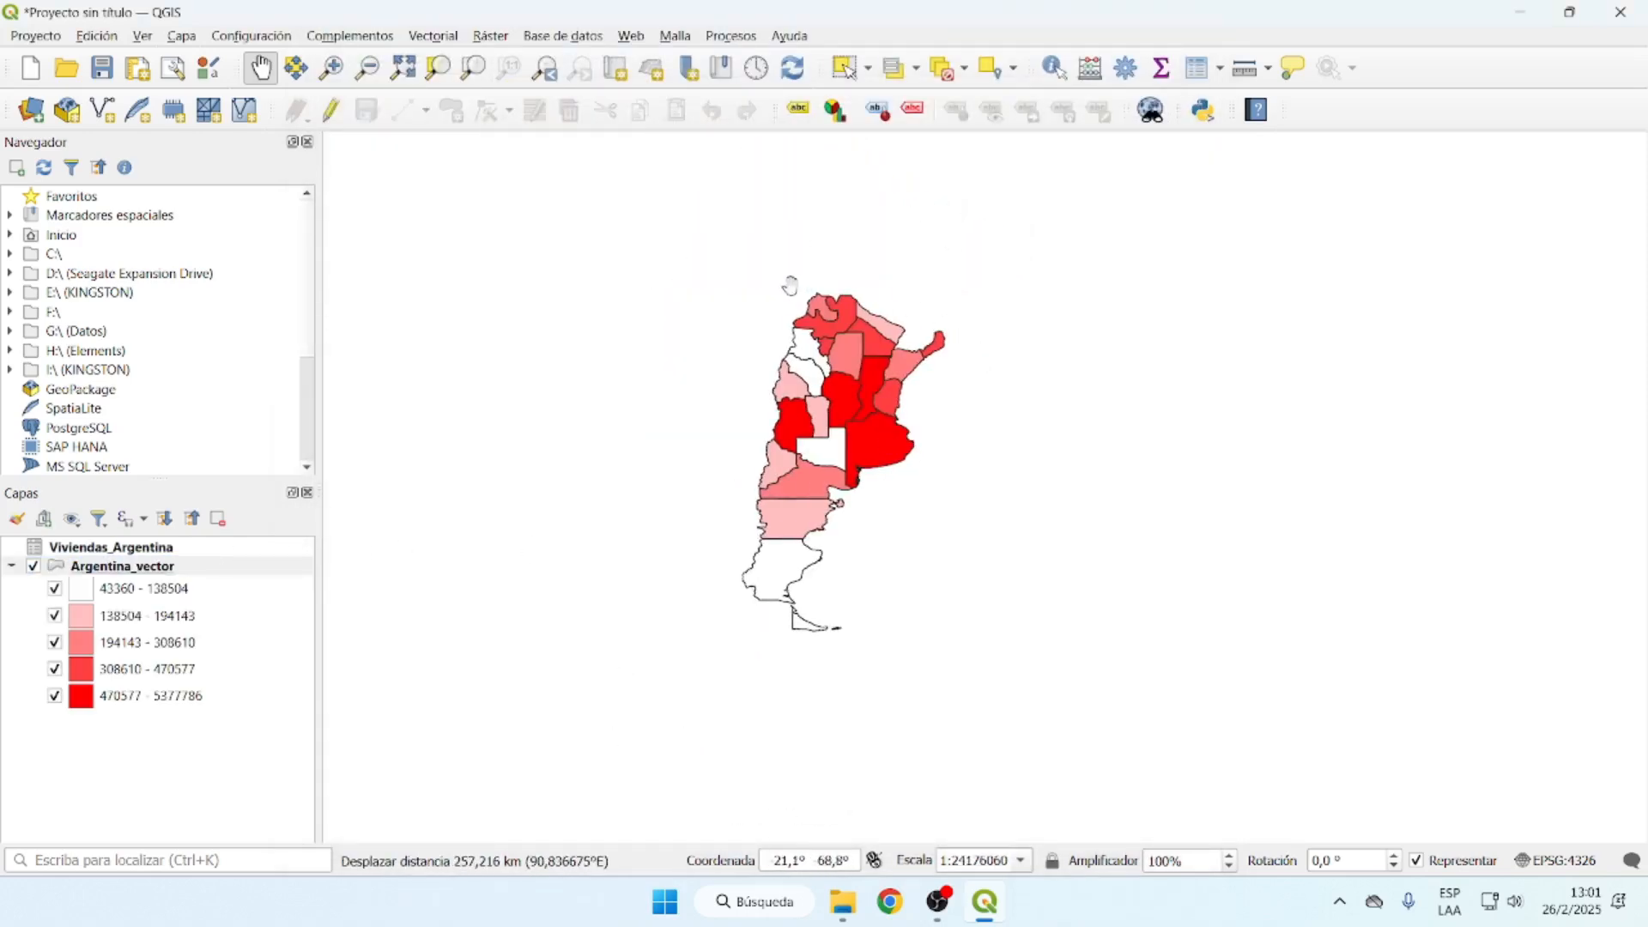